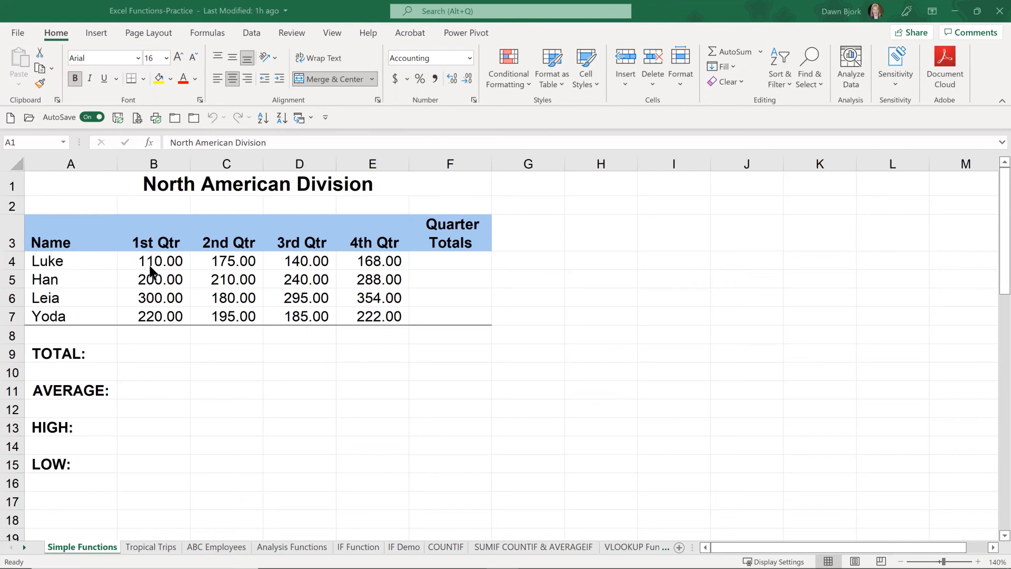
# - Enter a SUM formula in cell F4 that adds the four quarters in B4:E4
pyautogui.click(446, 263)
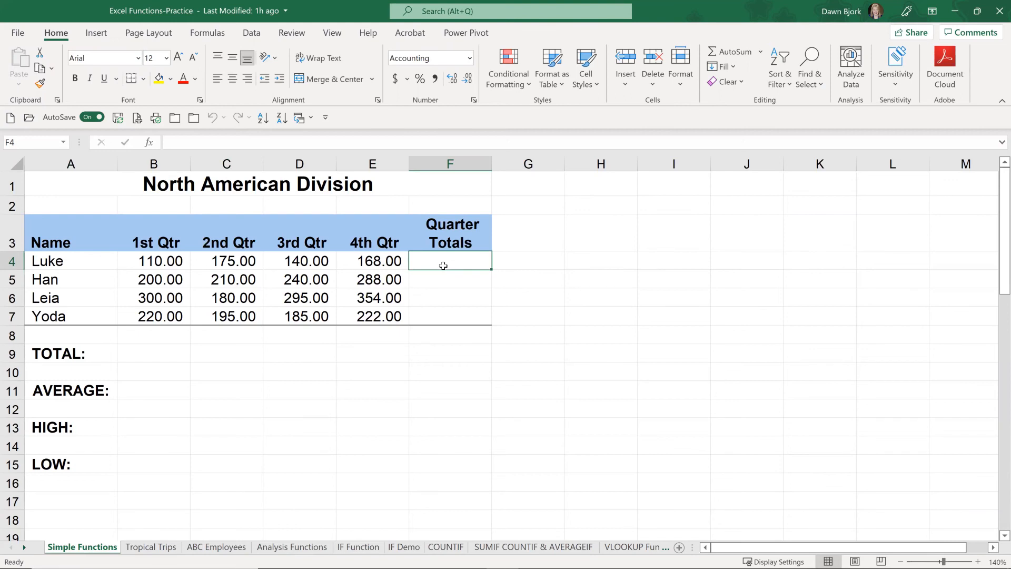
pyautogui.write('=s')
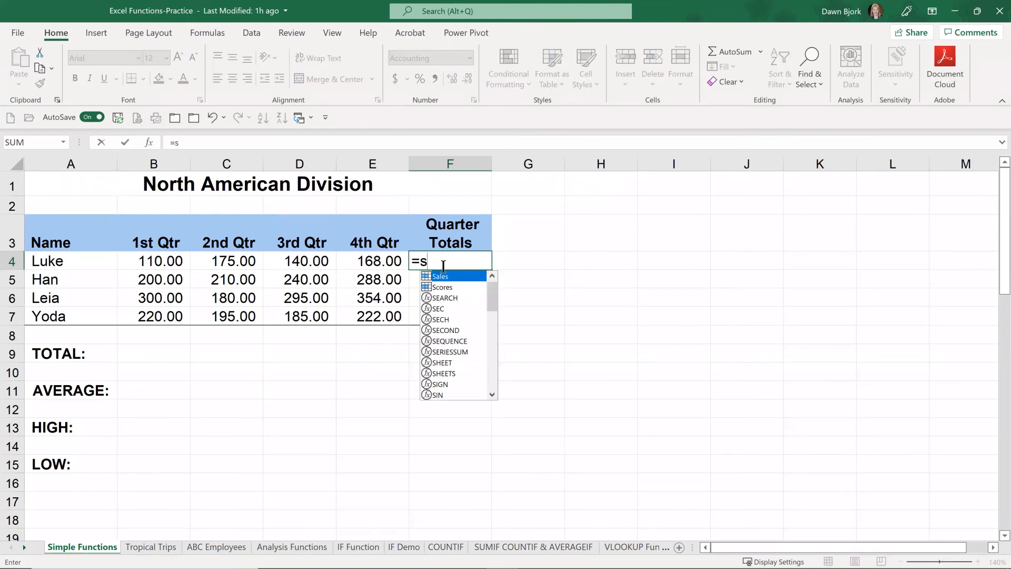
pyautogui.write('u')
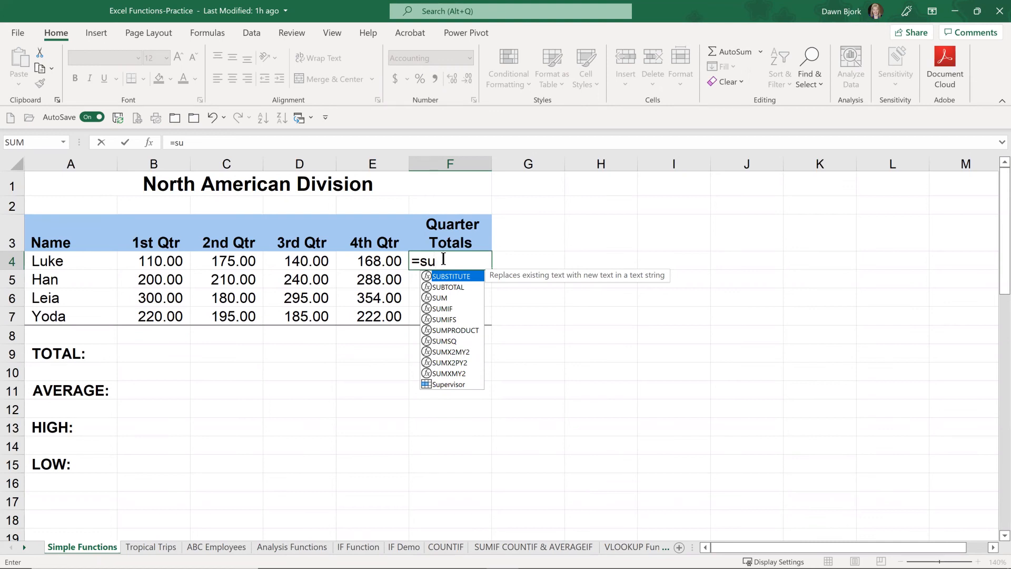
pyautogui.write('m(')
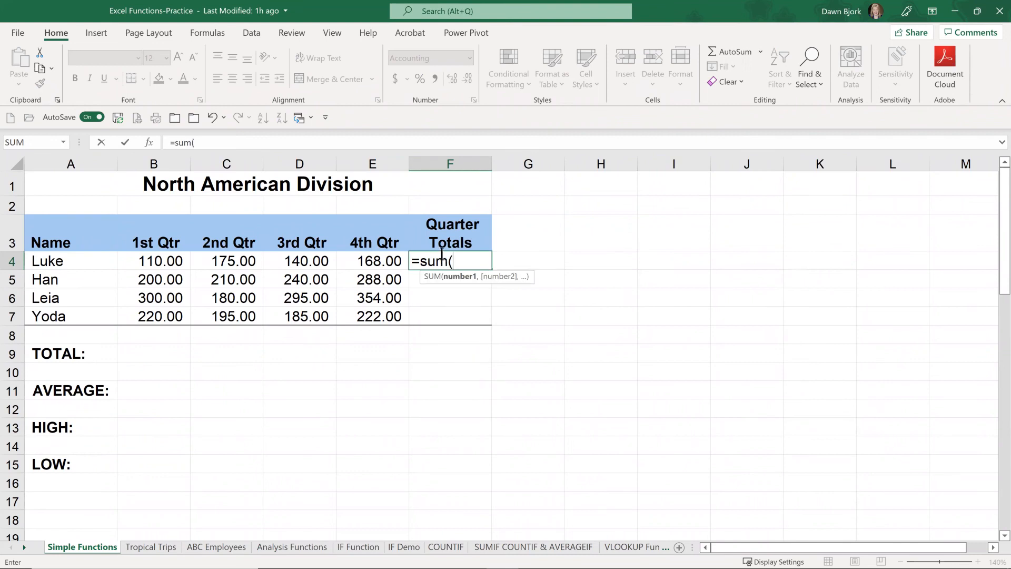
pyautogui.moveTo(160, 259); pyautogui.dragTo(369, 265)
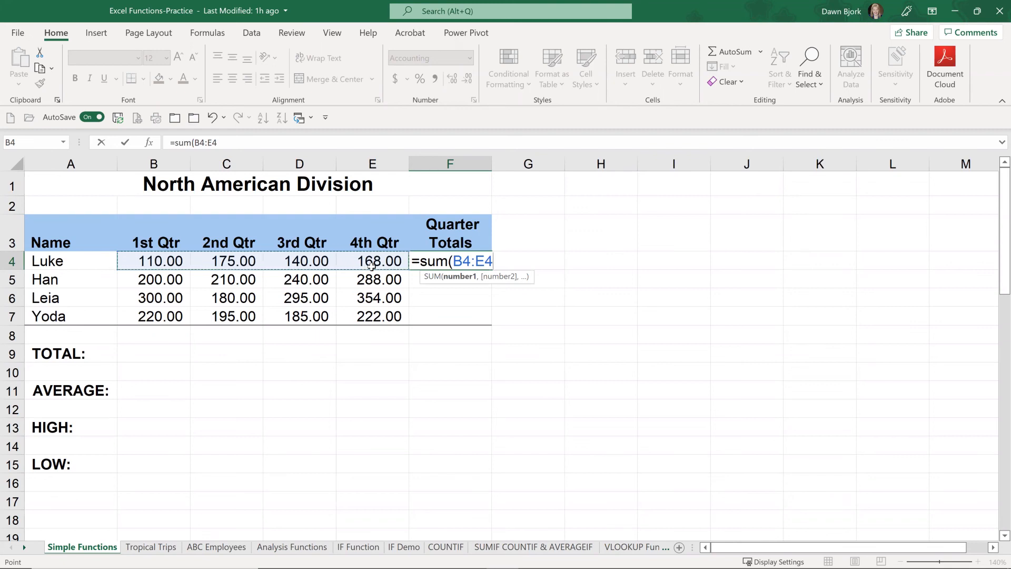
pyautogui.press('Return')
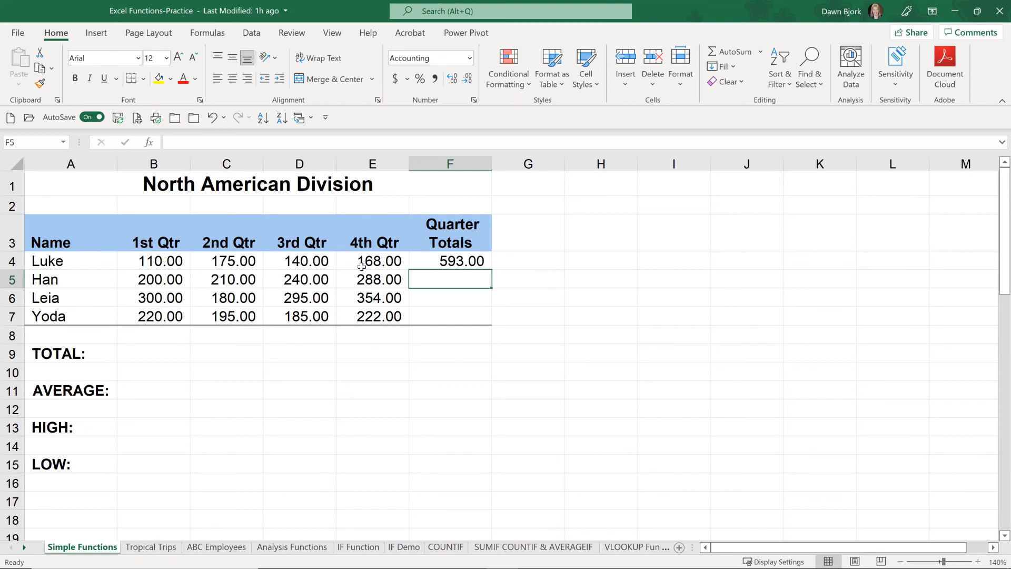
# - Total B5:E5 in cell F5 with AutoSum and fill the formula down through F7
pyautogui.click(723, 51)
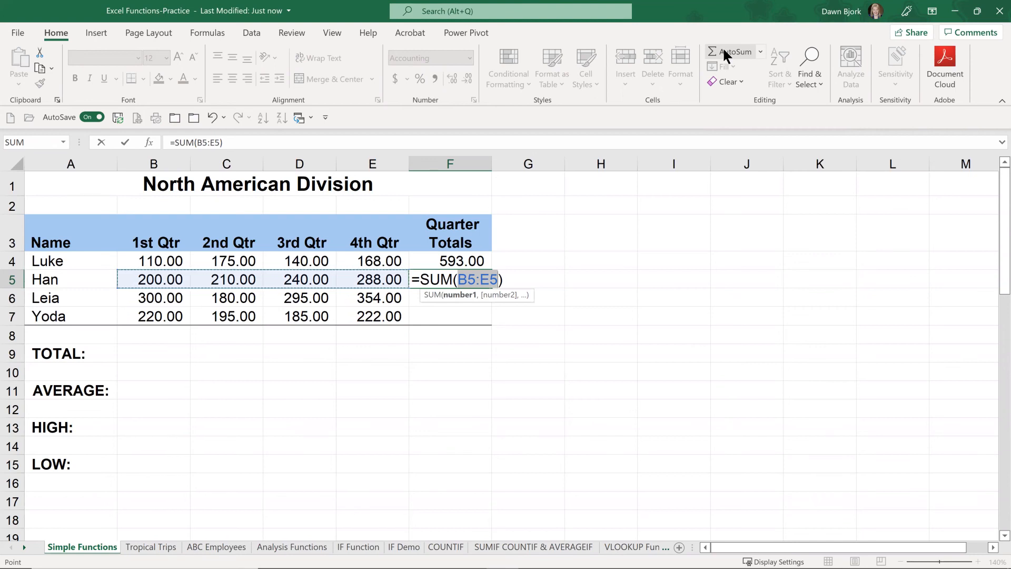
pyautogui.press('Return')
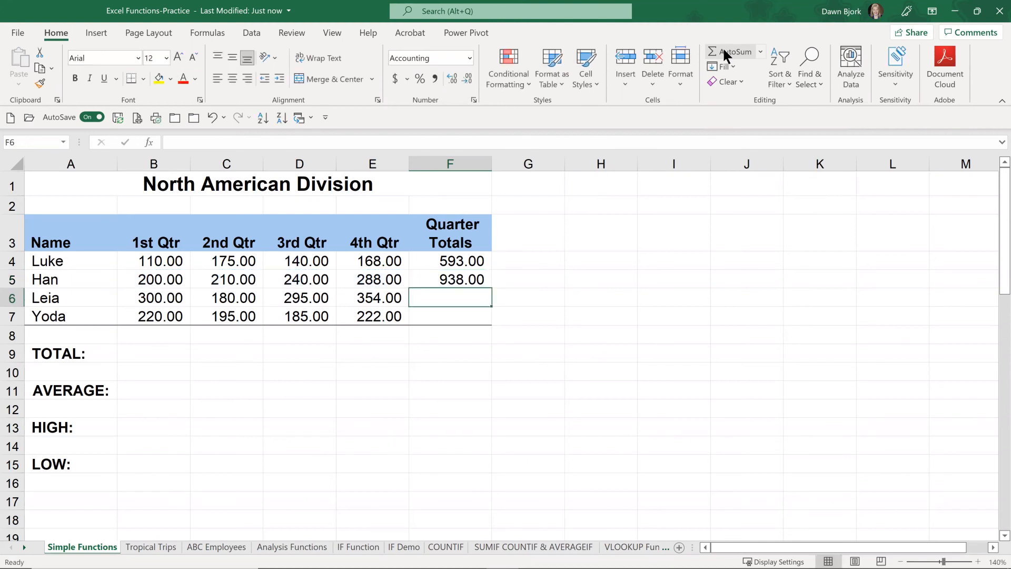
pyautogui.click(467, 276)
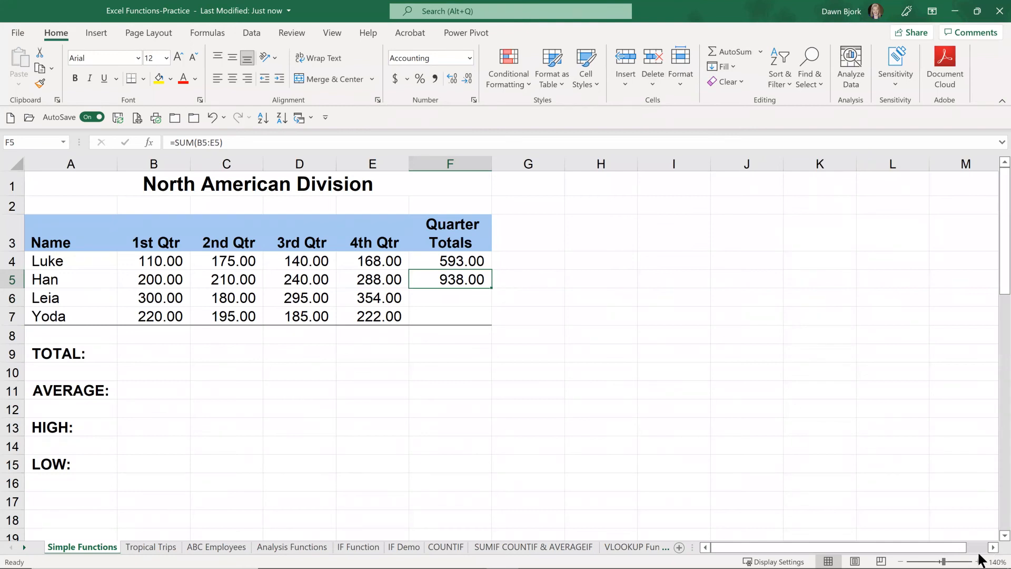
pyautogui.click(978, 562)
pyautogui.click(979, 562)
pyautogui.click(979, 562)
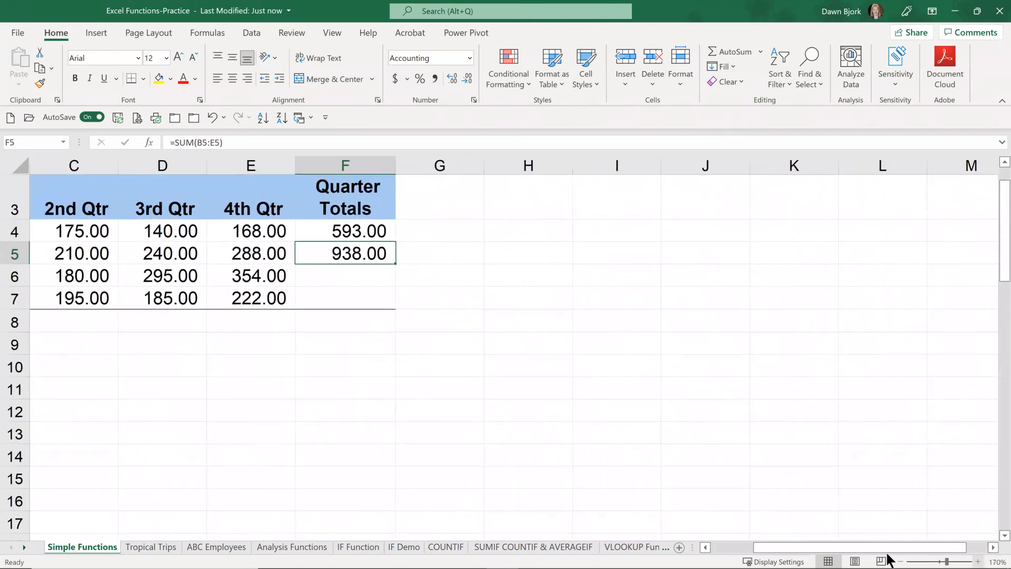
pyautogui.moveTo(848, 549); pyautogui.dragTo(762, 555)
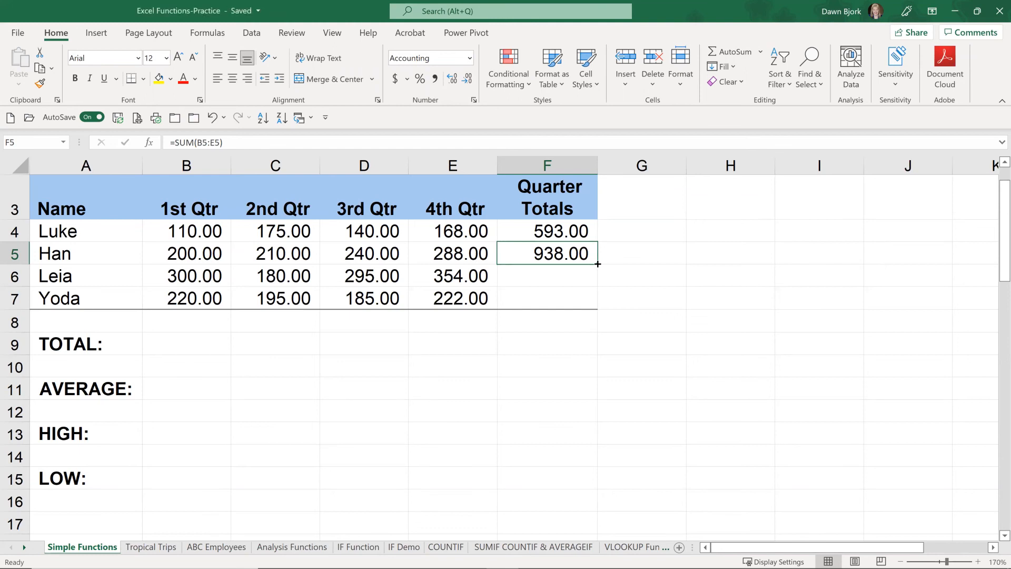
pyautogui.moveTo(597, 263); pyautogui.dragTo(597, 302)
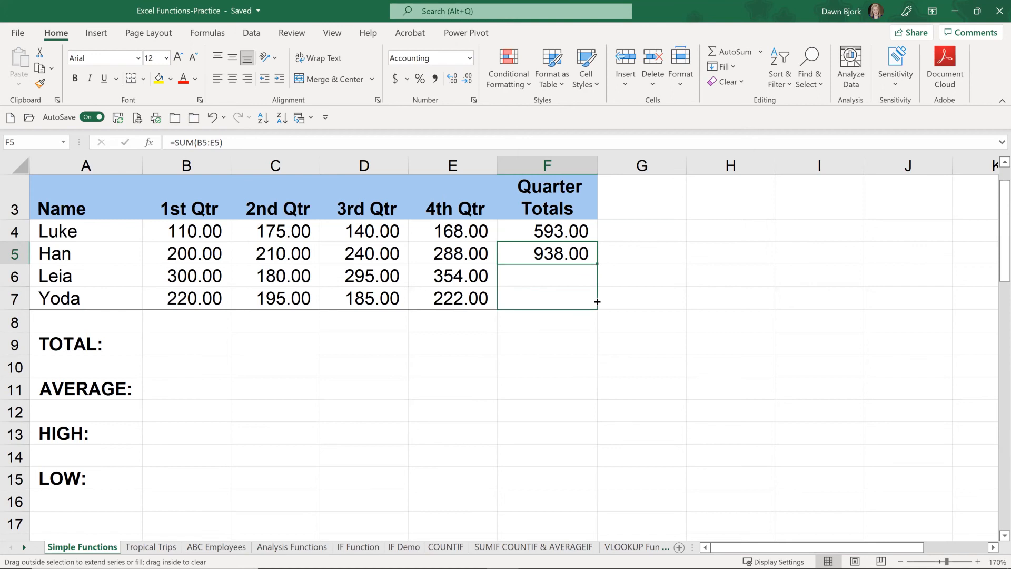
pyautogui.moveTo(597, 302); pyautogui.dragTo(598, 305)
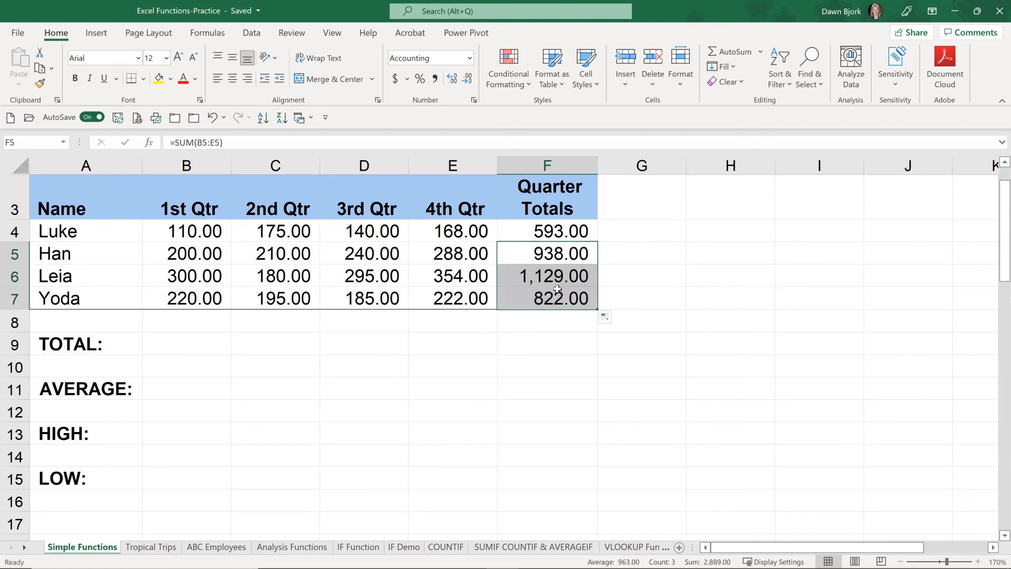
pyautogui.click(559, 253)
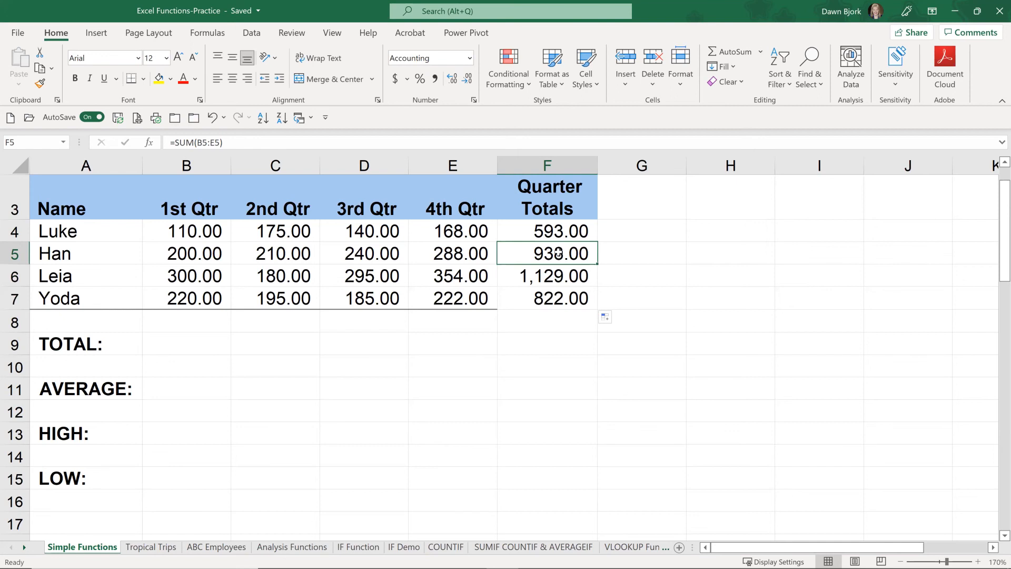
pyautogui.click(555, 299)
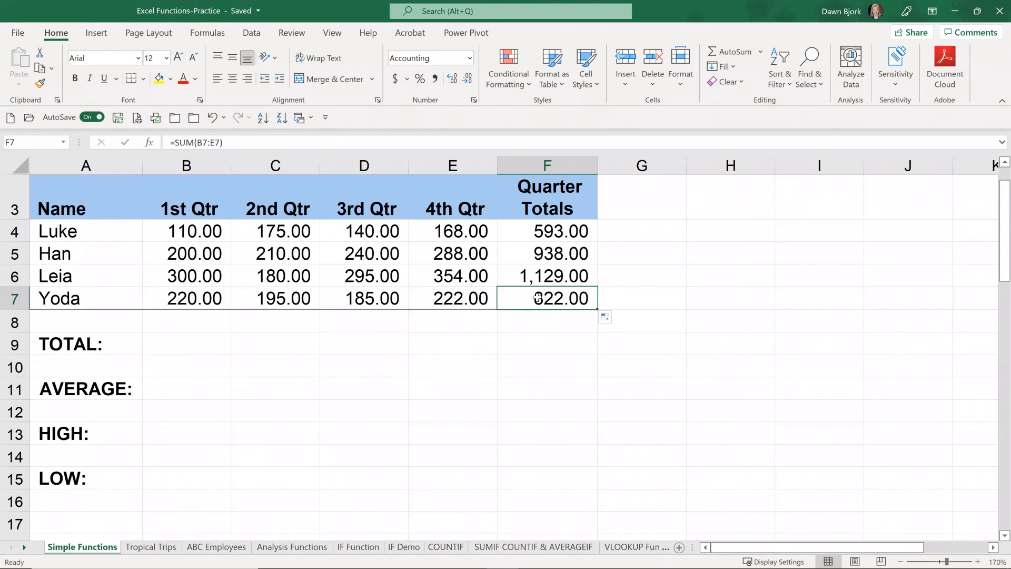
# - Copy the formatting of cell E7 onto F7 with Format Painter to restore the table's bottom border
pyautogui.click(449, 300)
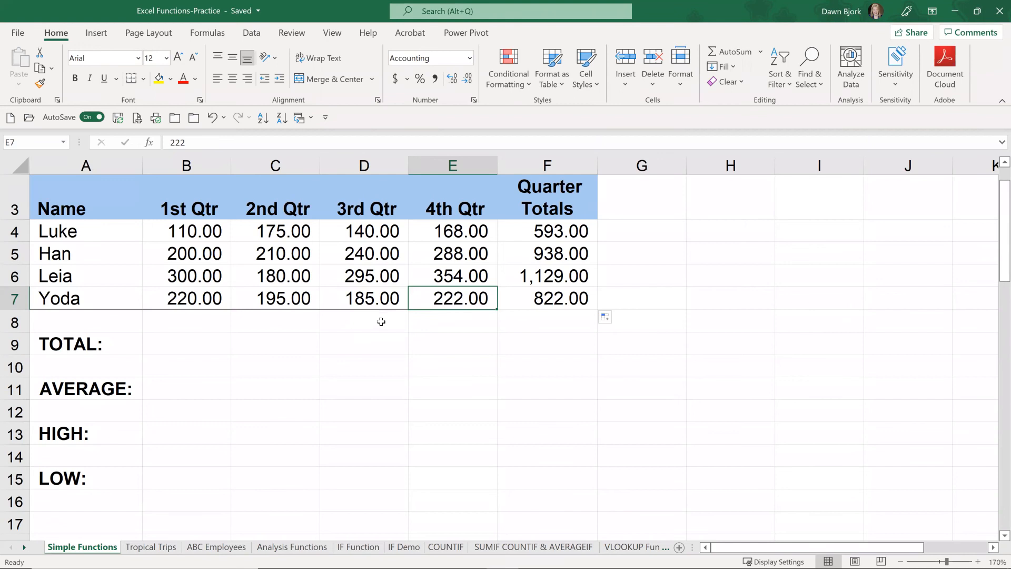
pyautogui.click(38, 84)
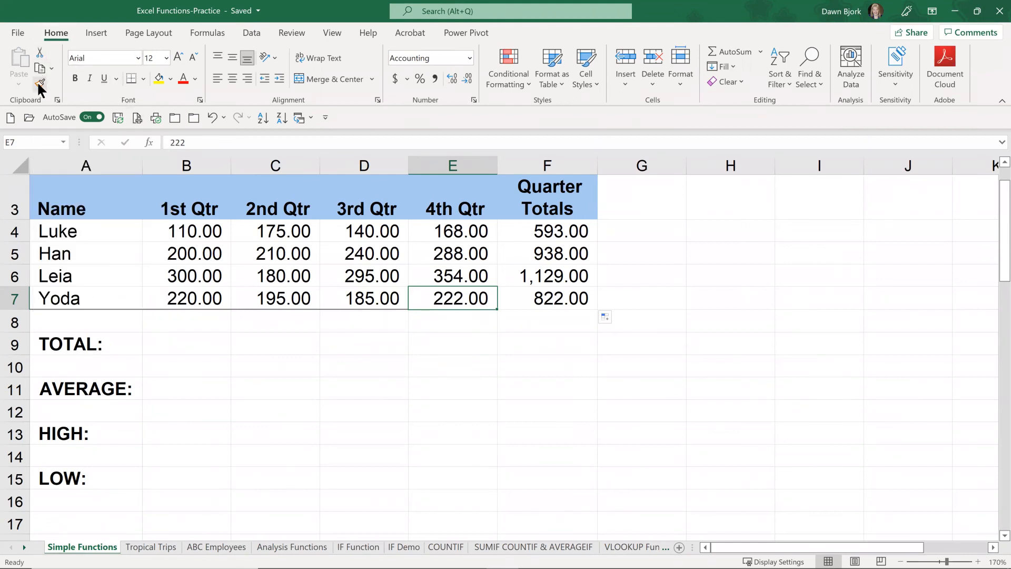
pyautogui.click(551, 300)
pyautogui.click(545, 326)
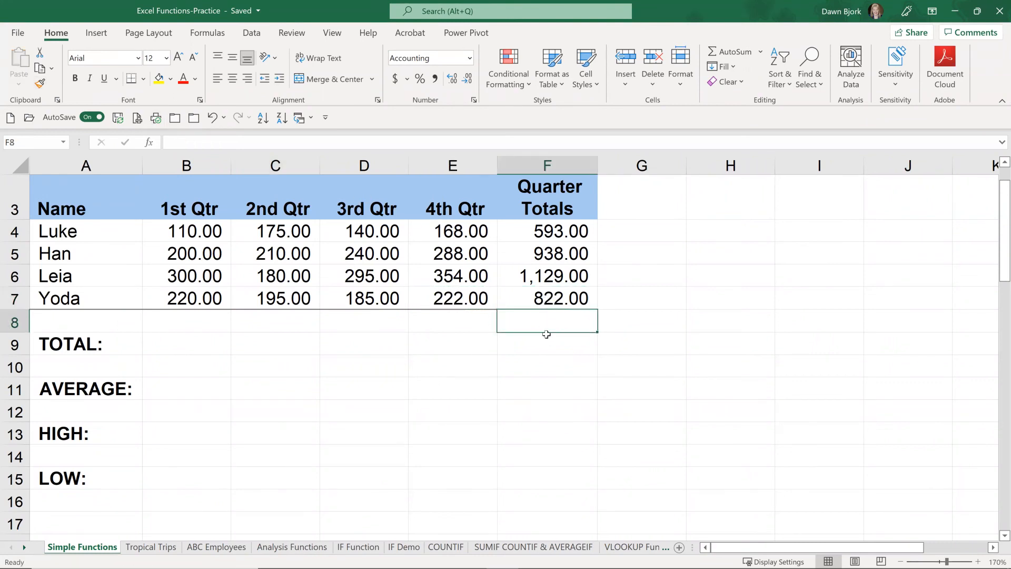
pyautogui.click(547, 349)
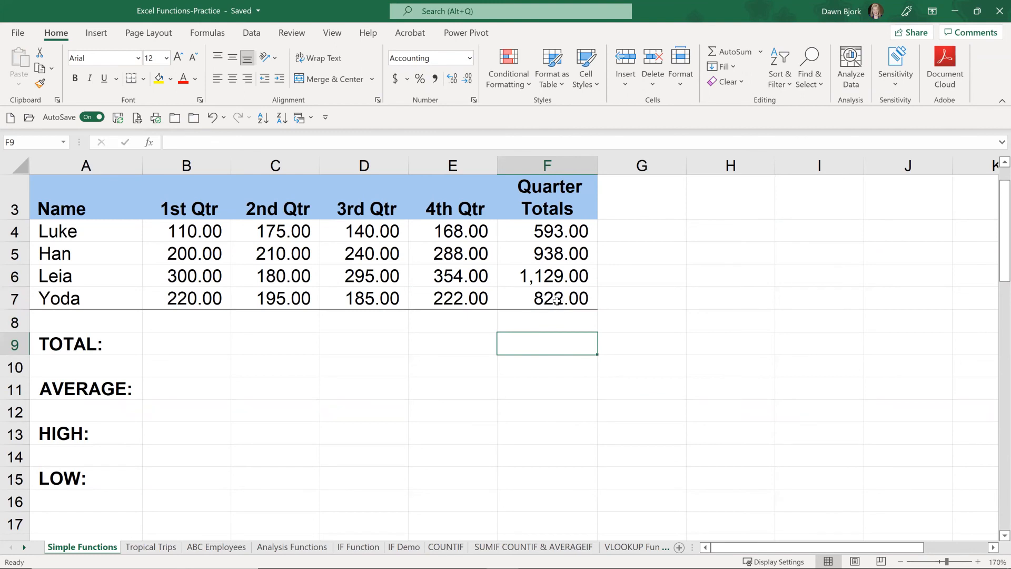
# - Add the Accounting Number Format ($) command to the Quick Access Toolbar
pyautogui.click(191, 346)
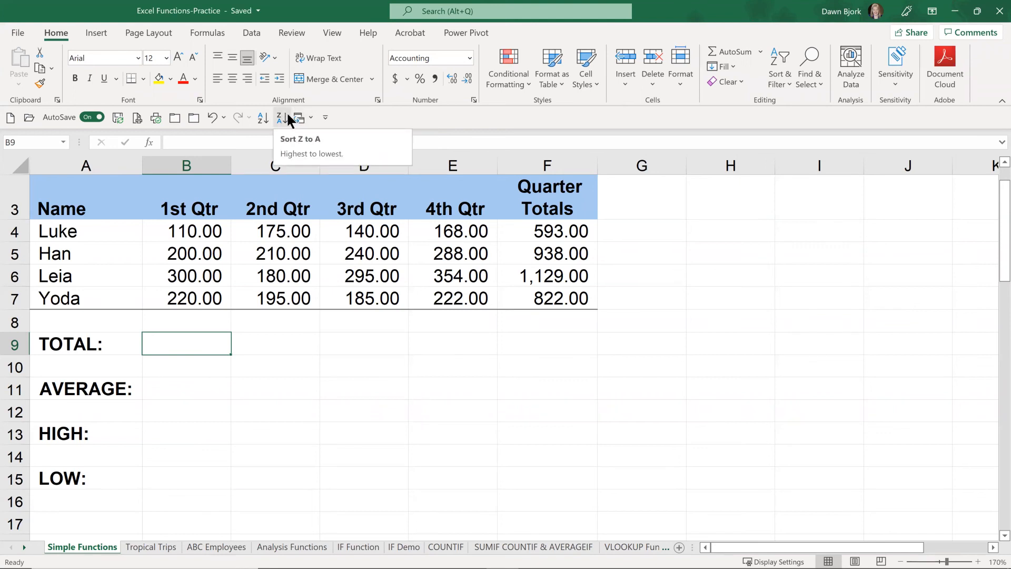
pyautogui.rightClick(396, 78)
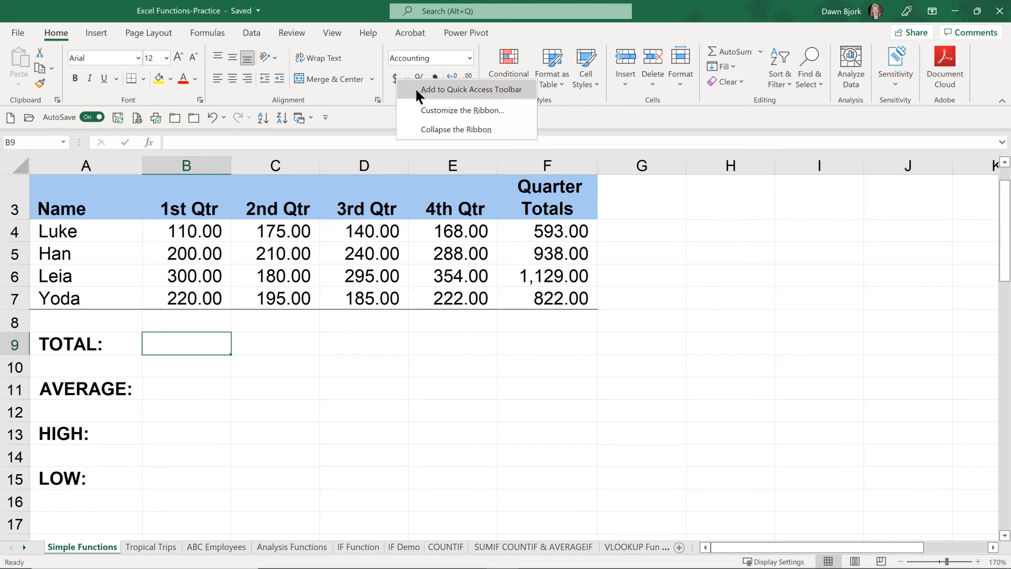
pyautogui.click(417, 91)
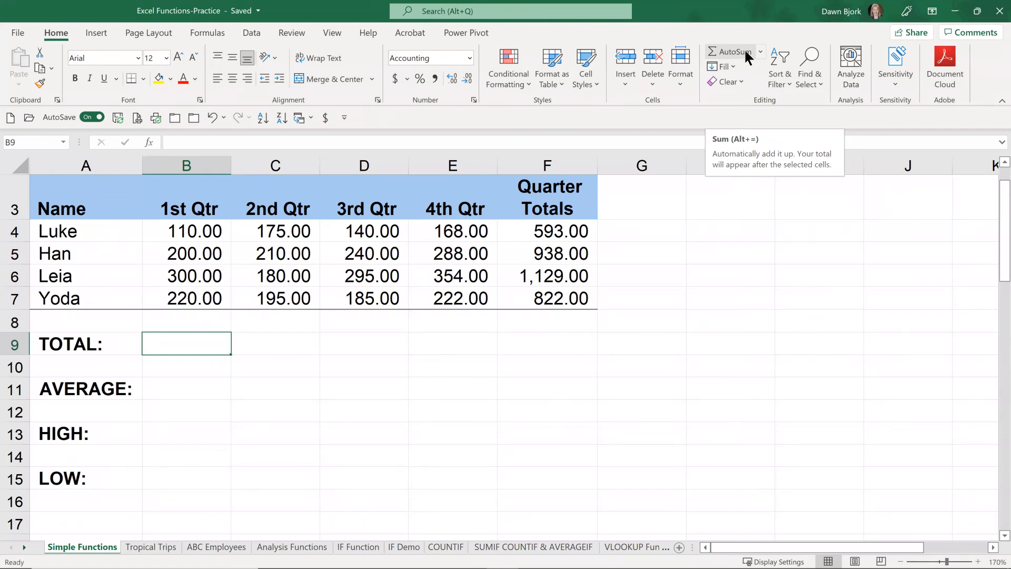
# - Add the AutoSum command with its list of functions to the Quick Access Toolbar
pyautogui.click(760, 52)
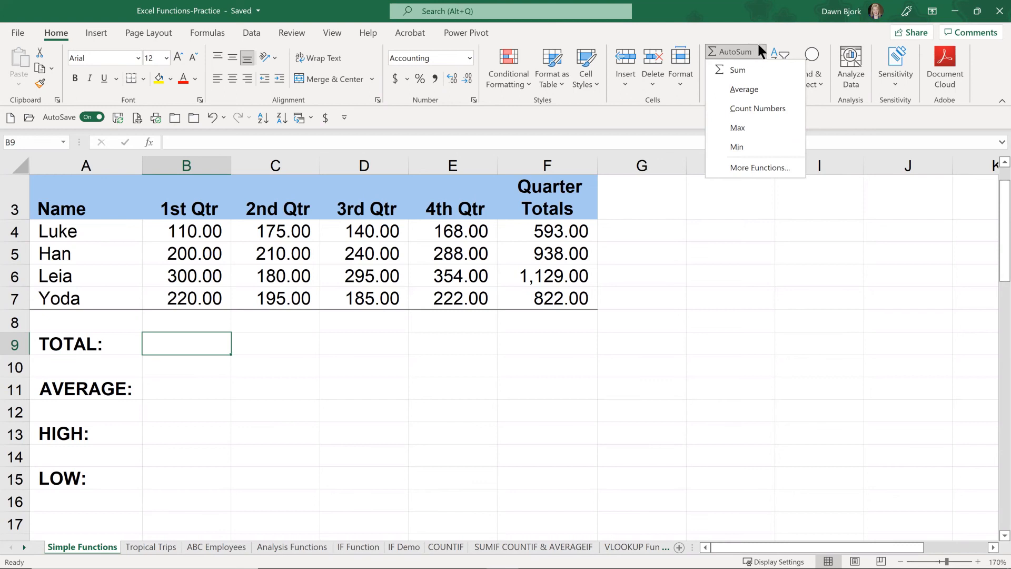
pyautogui.click(760, 51)
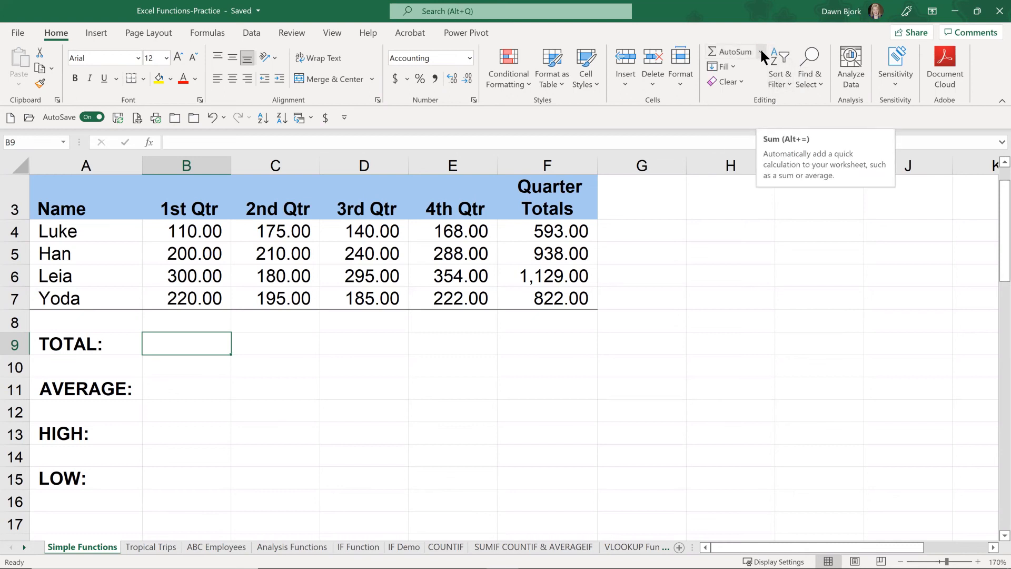
pyautogui.rightClick(759, 48)
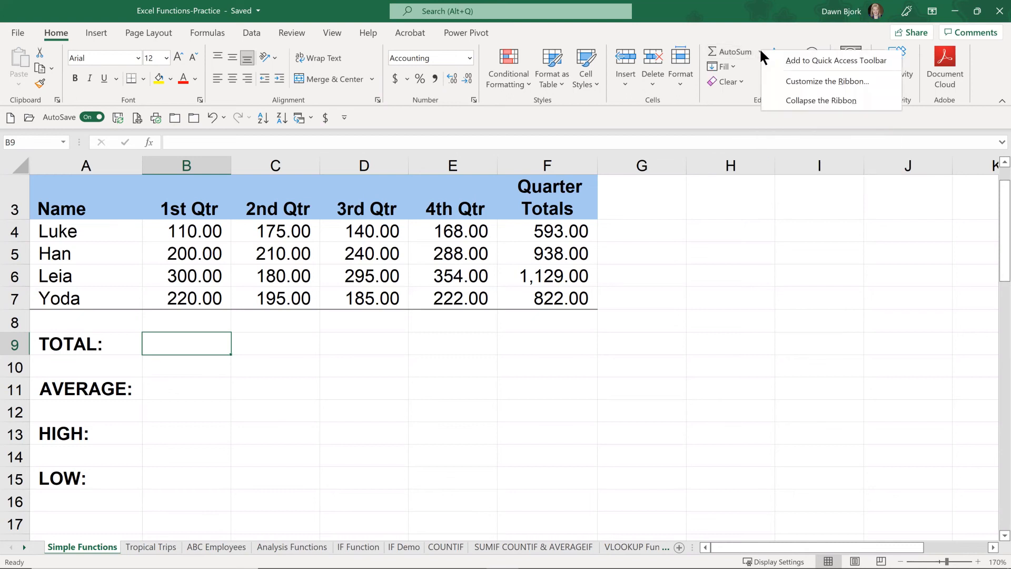
pyautogui.click(779, 58)
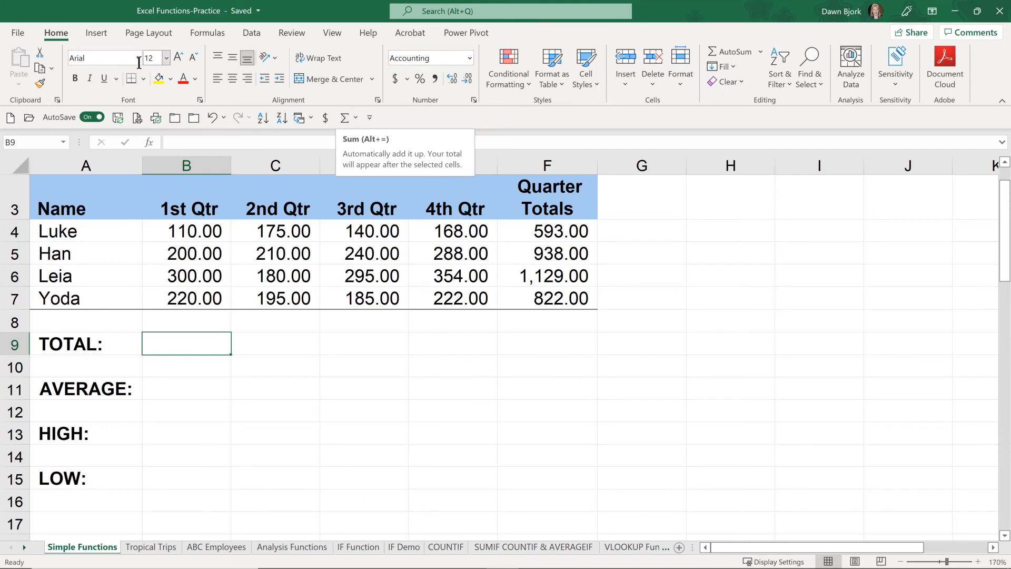
# - Total the 1st Qtr column in cell B9 with AutoSum over B4:B8
pyautogui.click(148, 33)
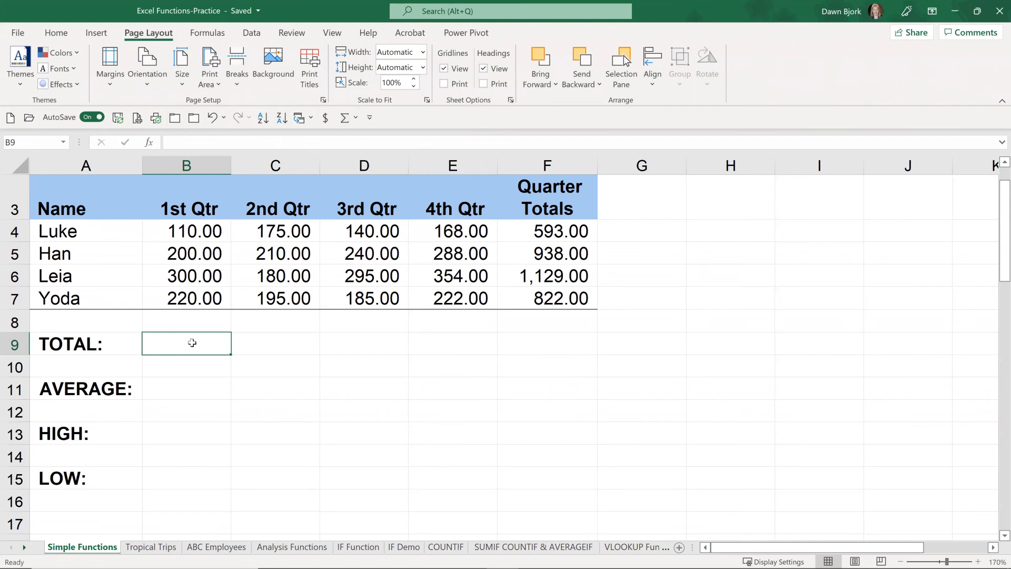
pyautogui.click(345, 117)
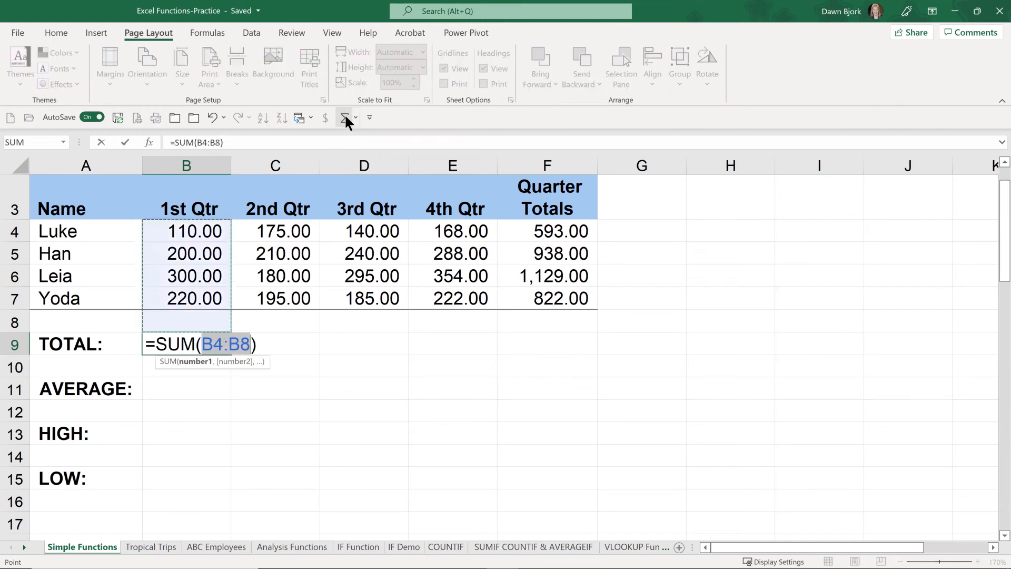
pyautogui.press('Return')
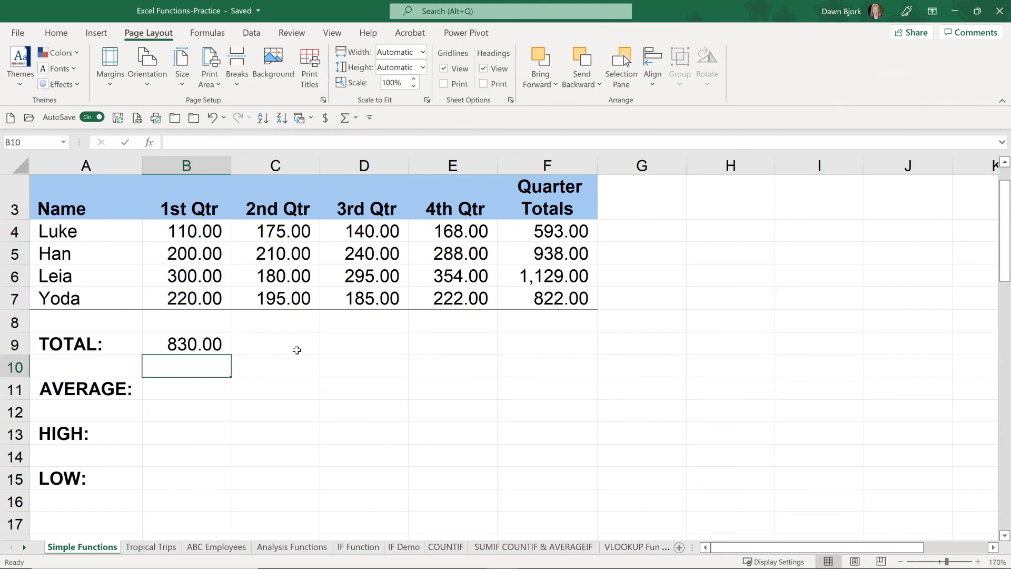
# - Total the 2nd Qtr column in cell C9 with AutoSum over C4:C8
pyautogui.click(270, 343)
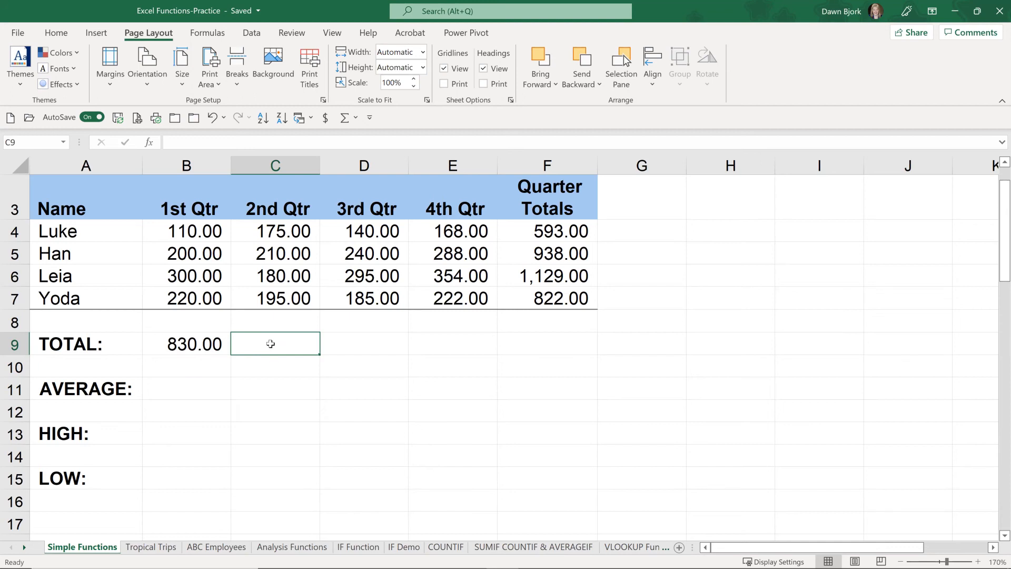
pyautogui.hotkey('alt', '=')
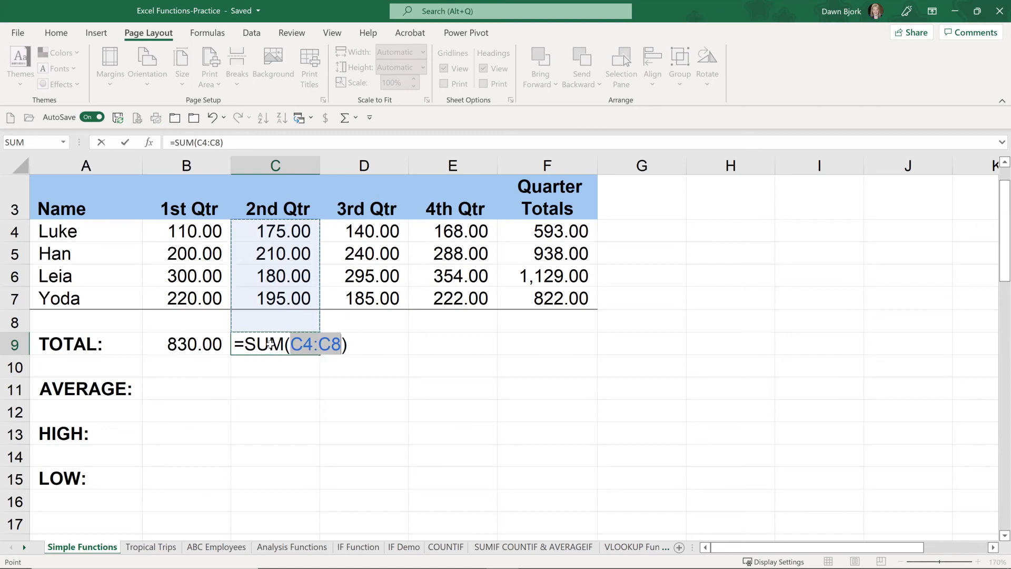
pyautogui.press('Return')
pyautogui.click(270, 343)
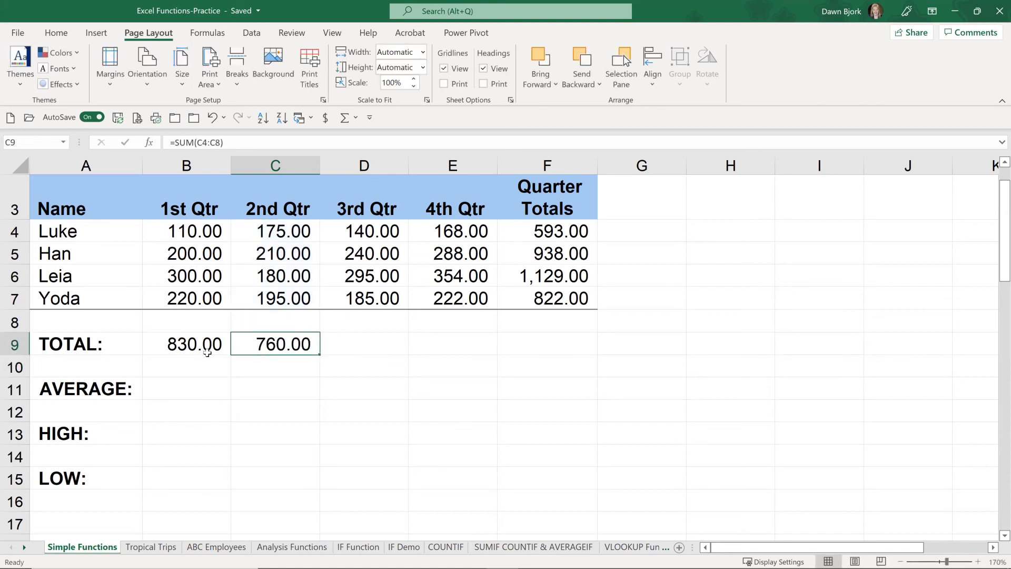
# - Fill the total formula from C9 across the TOTAL row through F9
pyautogui.click(193, 343)
pyautogui.click(252, 343)
pyautogui.moveTo(320, 354); pyautogui.dragTo(577, 347)
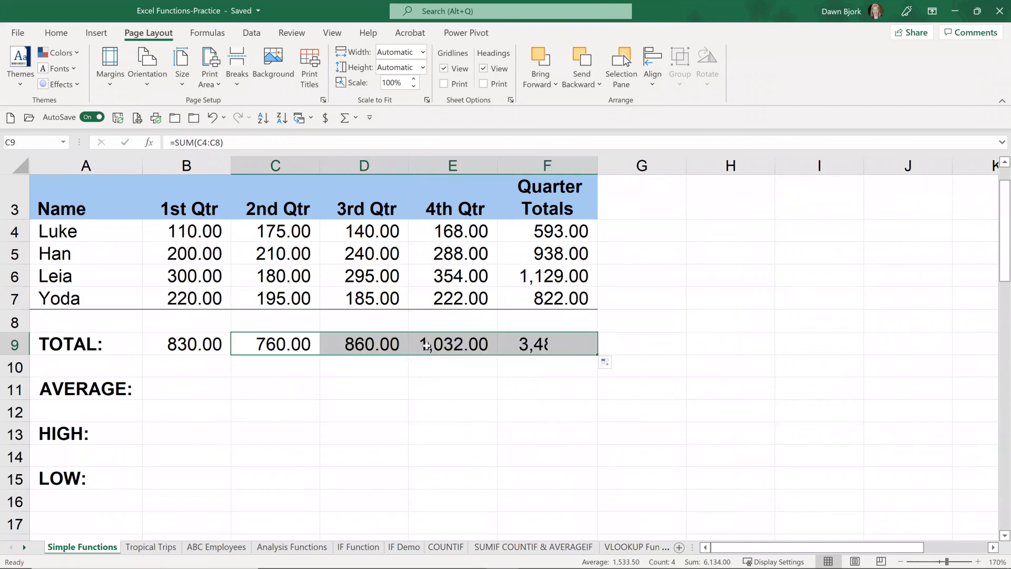
# - Average the 1st Qtr column in cell B11 with the AVERAGE function over B4:B7
pyautogui.click(177, 389)
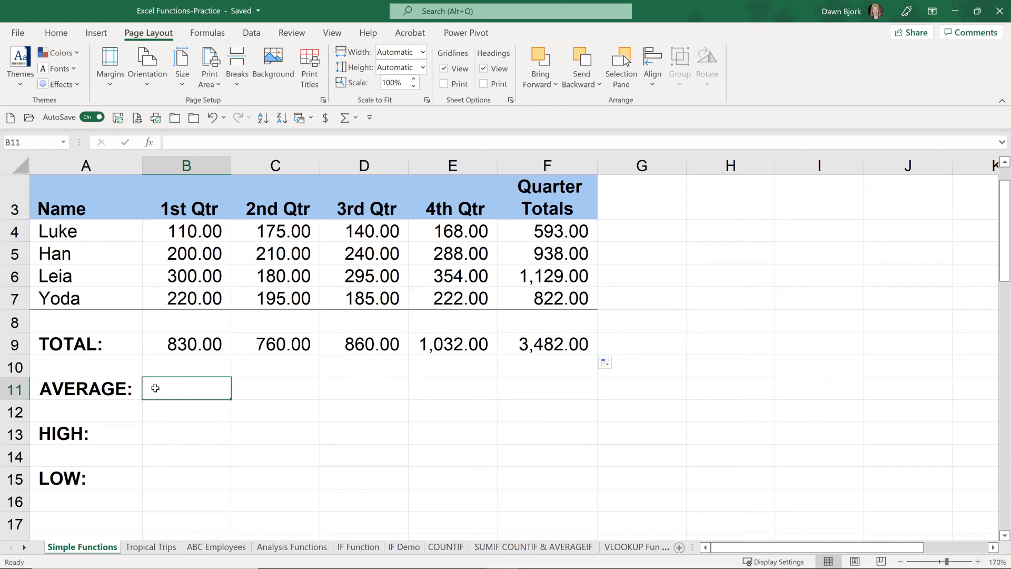
pyautogui.click(356, 119)
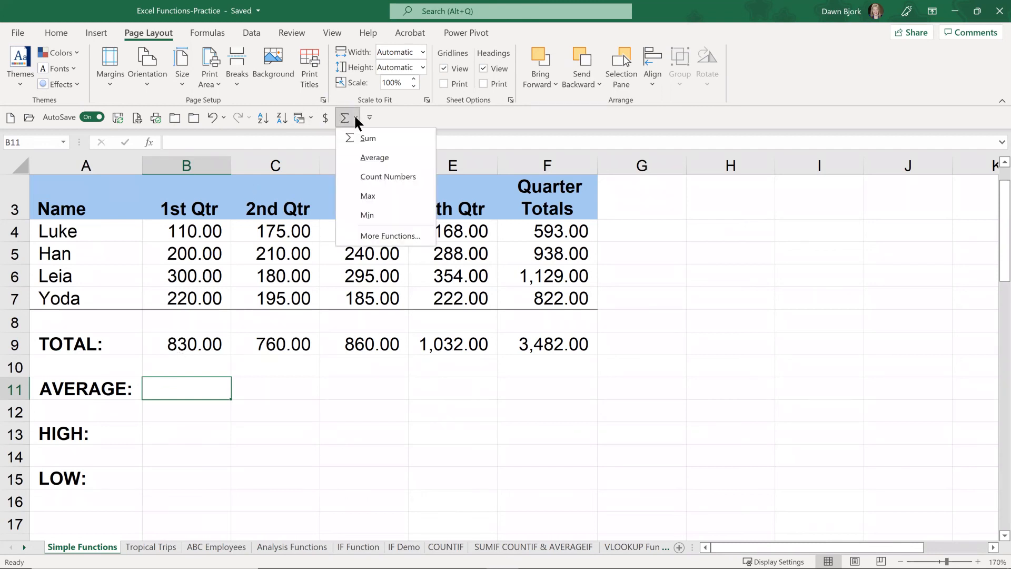
pyautogui.click(384, 157)
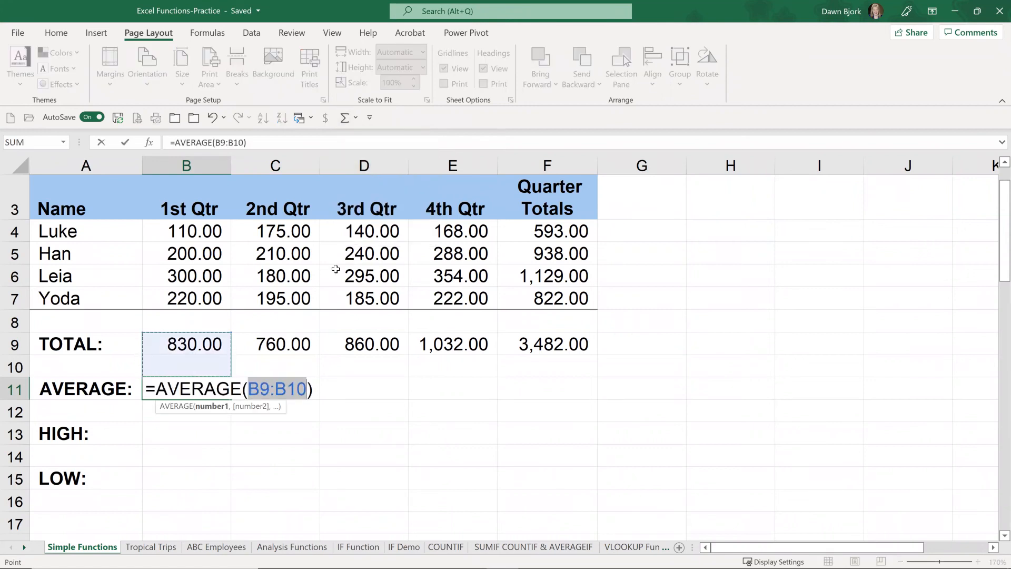
pyautogui.moveTo(191, 225); pyautogui.dragTo(199, 288)
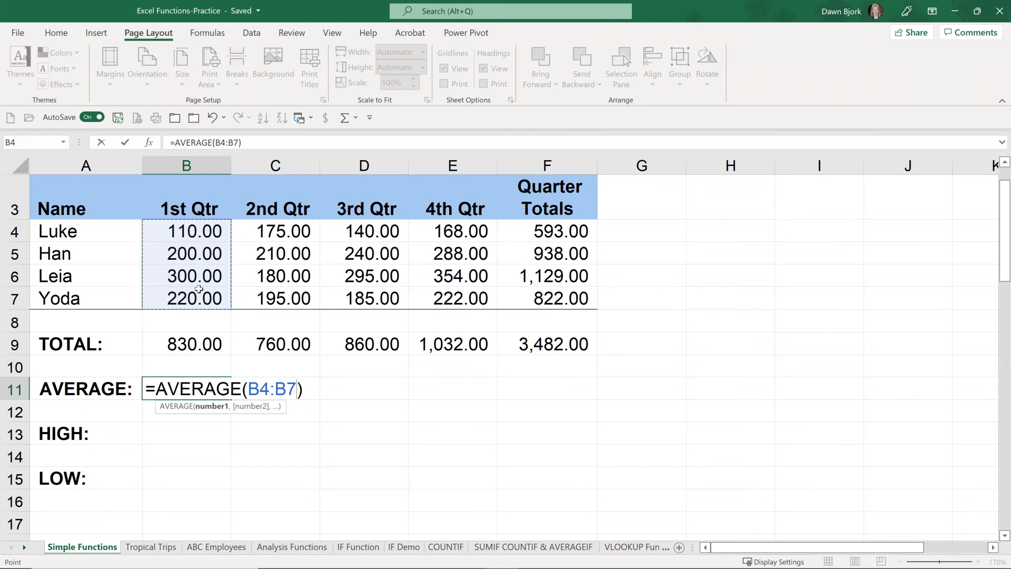
pyautogui.press('Return')
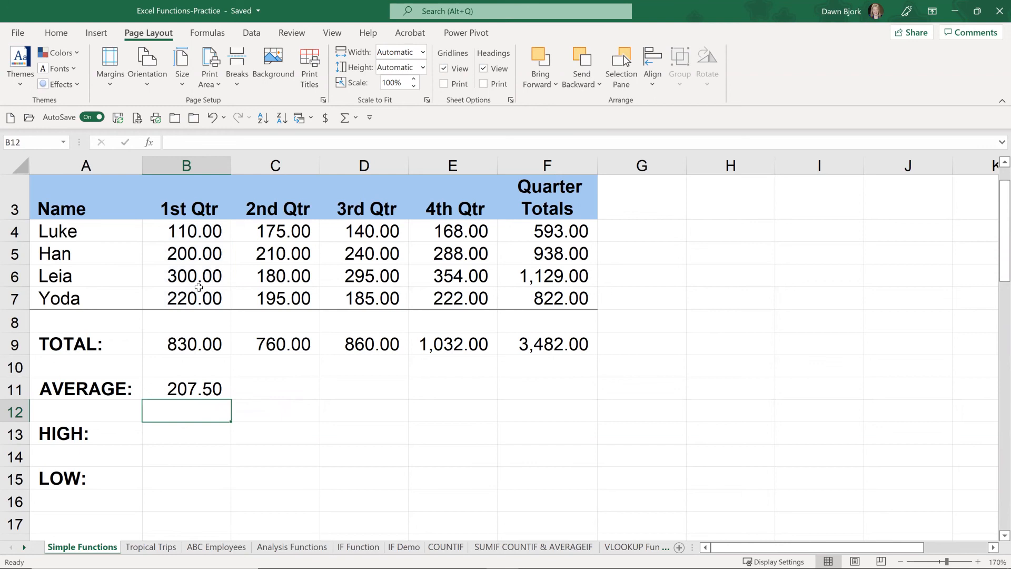
# - Find the highest 1st Qtr value in cell B13 with the MAX function over B4:B7
pyautogui.click(190, 436)
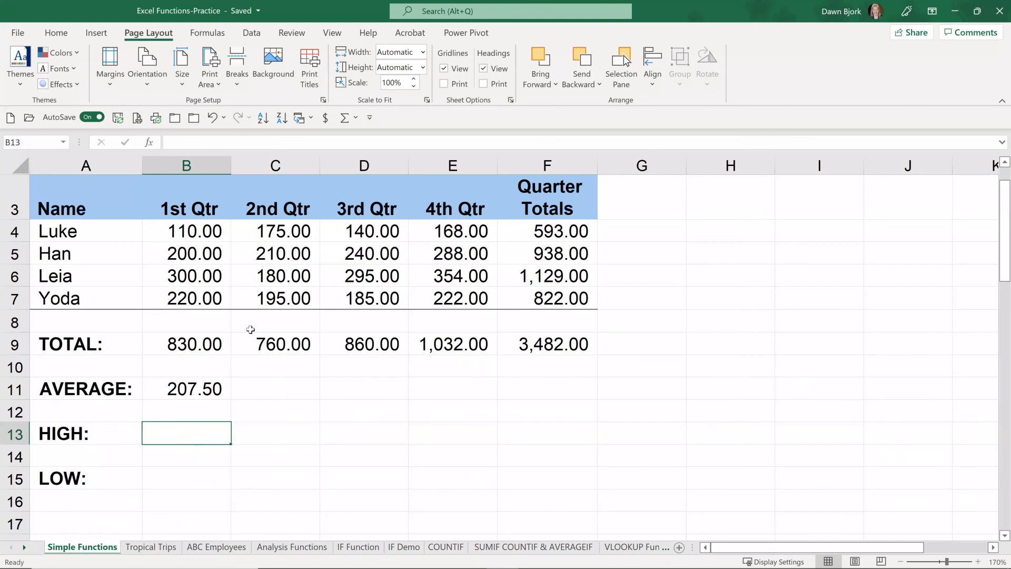
pyautogui.click(356, 118)
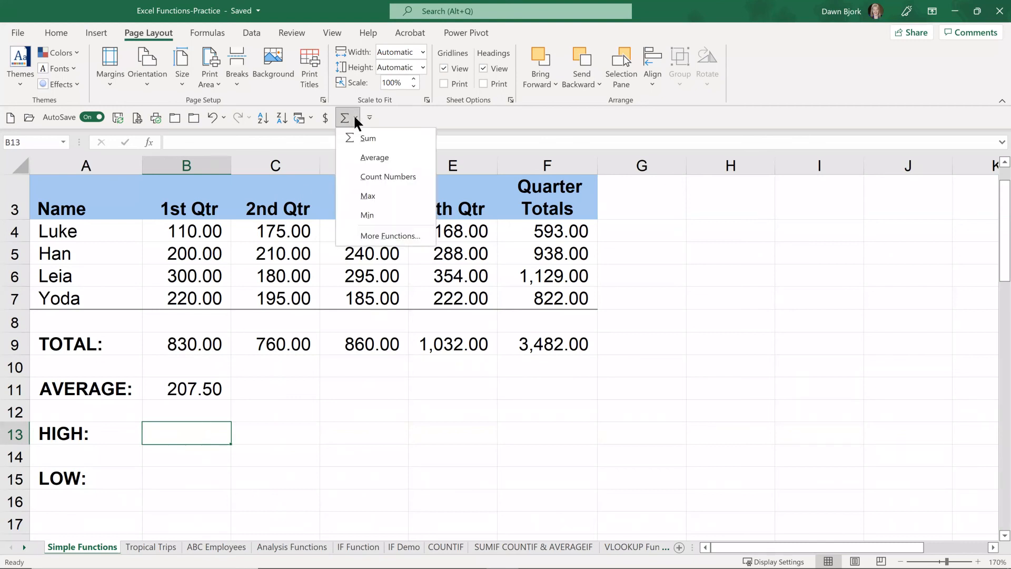
pyautogui.click(388, 201)
pyautogui.moveTo(203, 230); pyautogui.dragTo(200, 289)
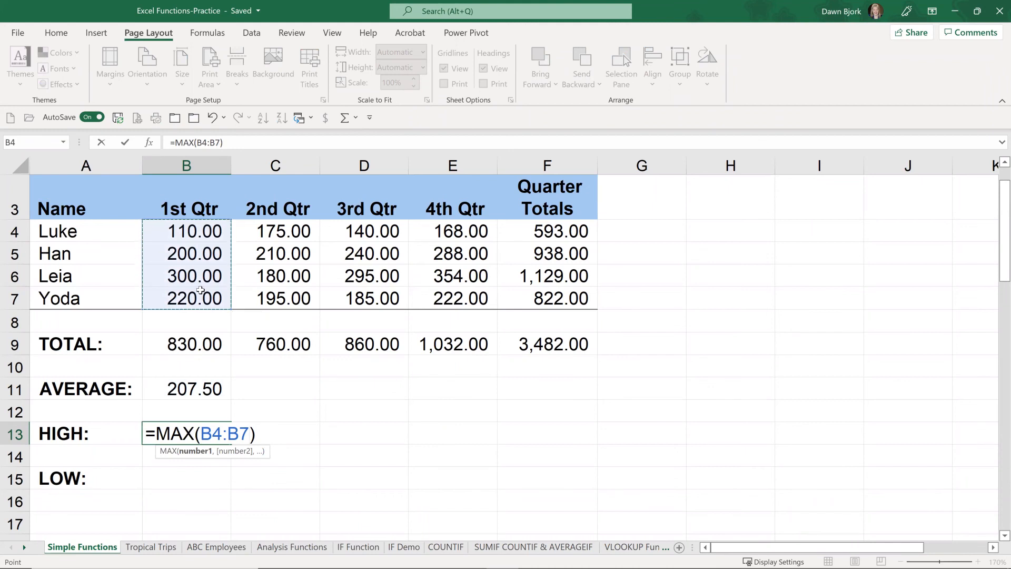
pyautogui.press('Return')
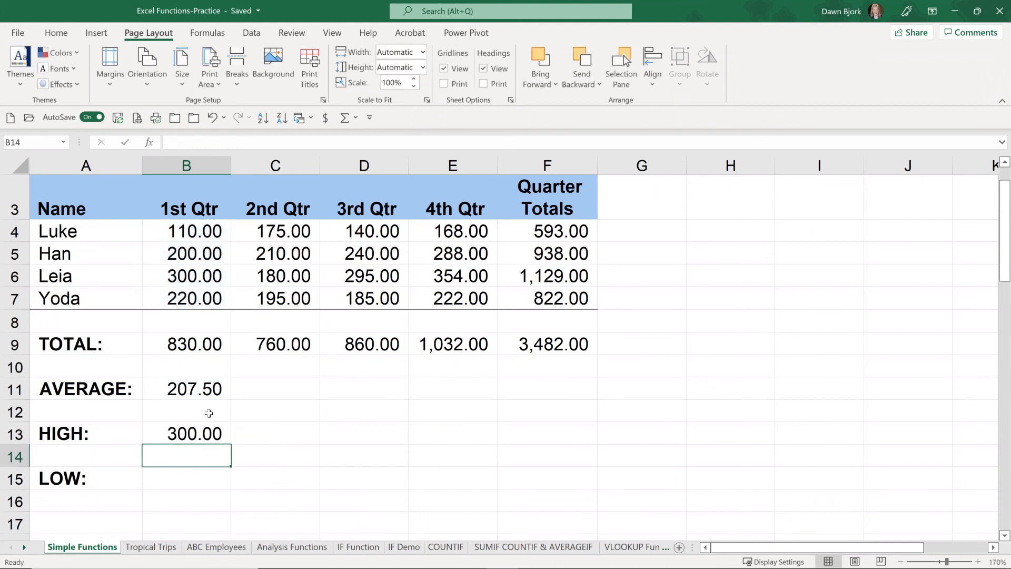
# - Find the lowest 1st Qtr value in cell B15 with the MIN function over B4:B7
pyautogui.click(188, 483)
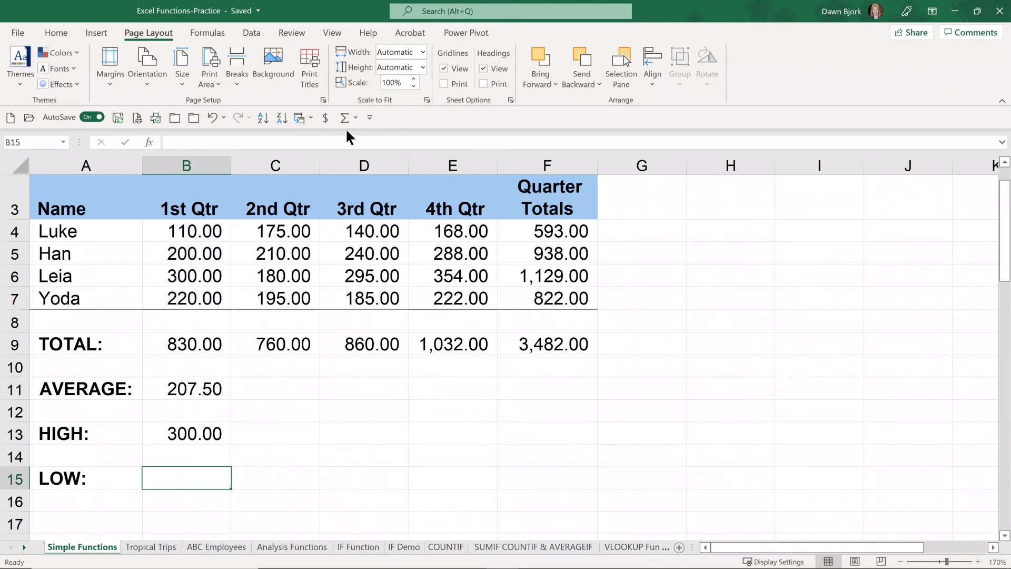
pyautogui.click(354, 117)
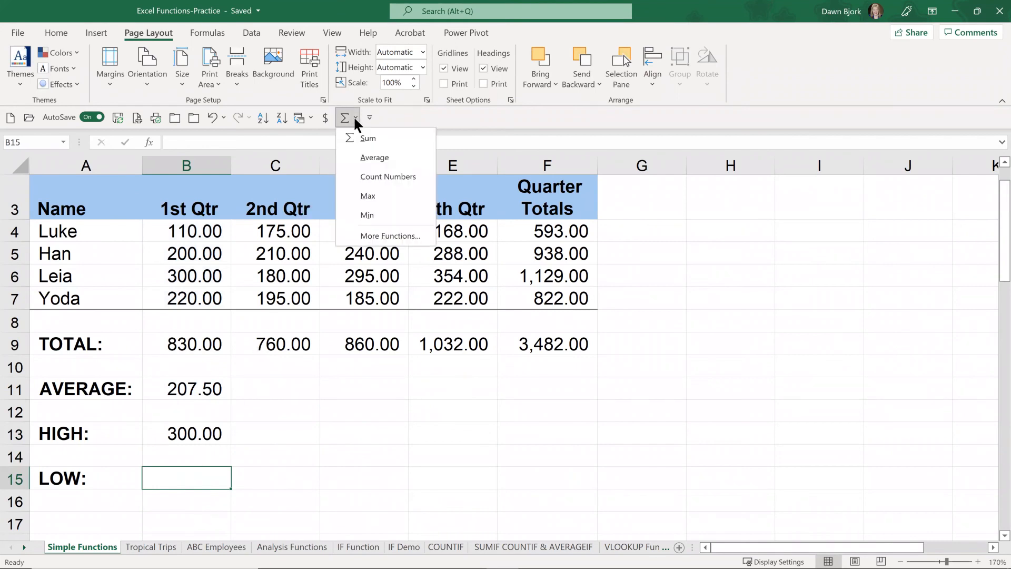
pyautogui.click(377, 212)
pyautogui.moveTo(195, 231); pyautogui.dragTo(191, 299)
pyautogui.press('Return')
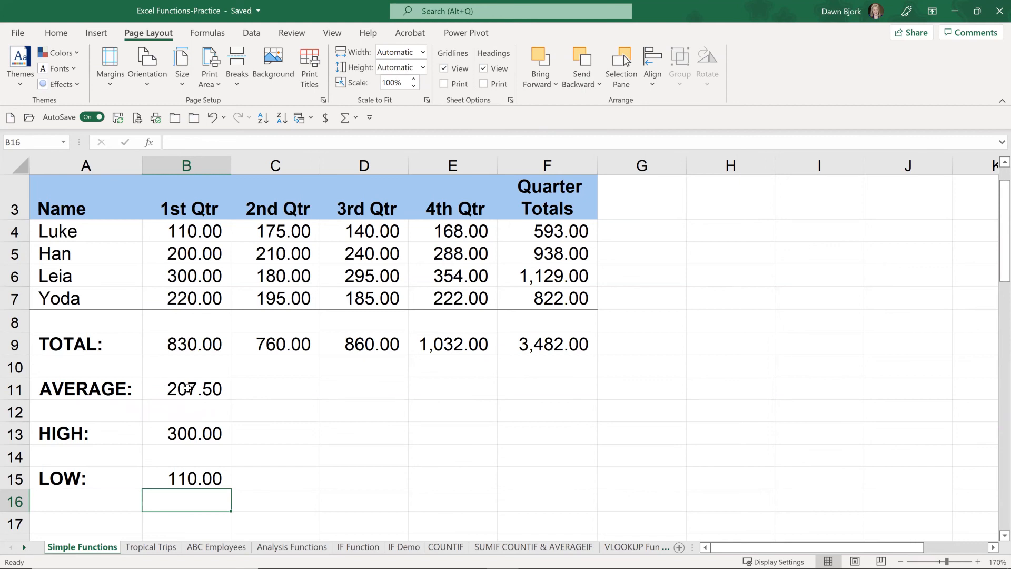
# - Fill the AVERAGE, HIGH and LOW formulas from B11:B15 across through column F and check the formula in D11
pyautogui.moveTo(187, 388); pyautogui.dragTo(552, 485)
pyautogui.click(362, 389)
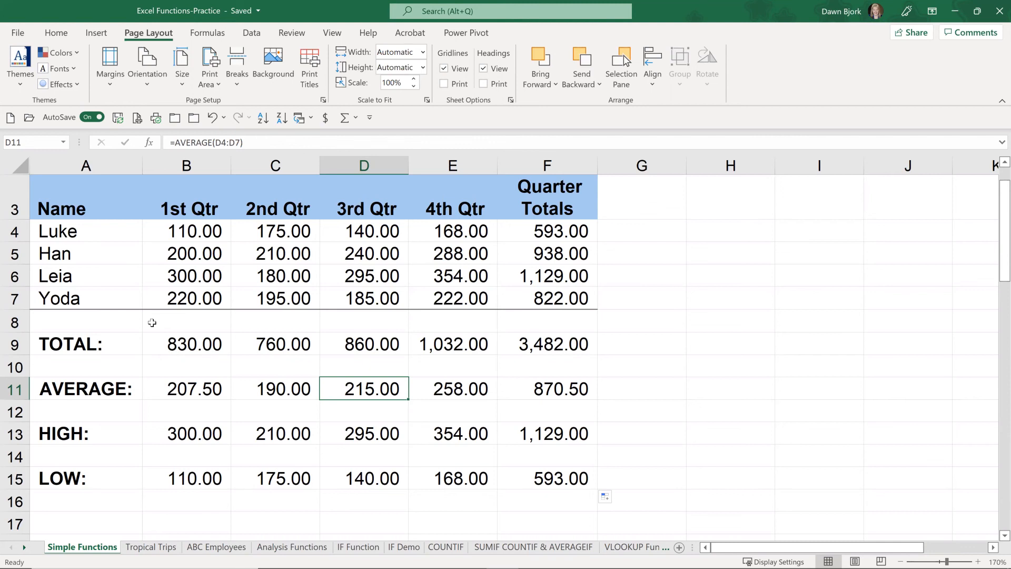
# - Open the ABC Employees sheet, look over the edges of its data and select cell A116 below the Emp ID column
pyautogui.click(215, 547)
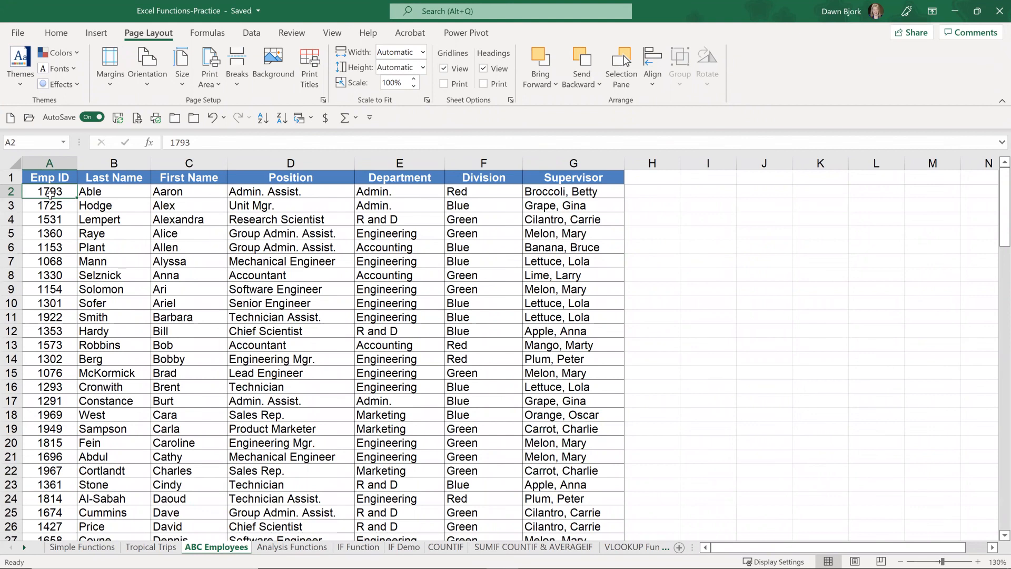
pyautogui.hotkey('ctrl', 'Down')
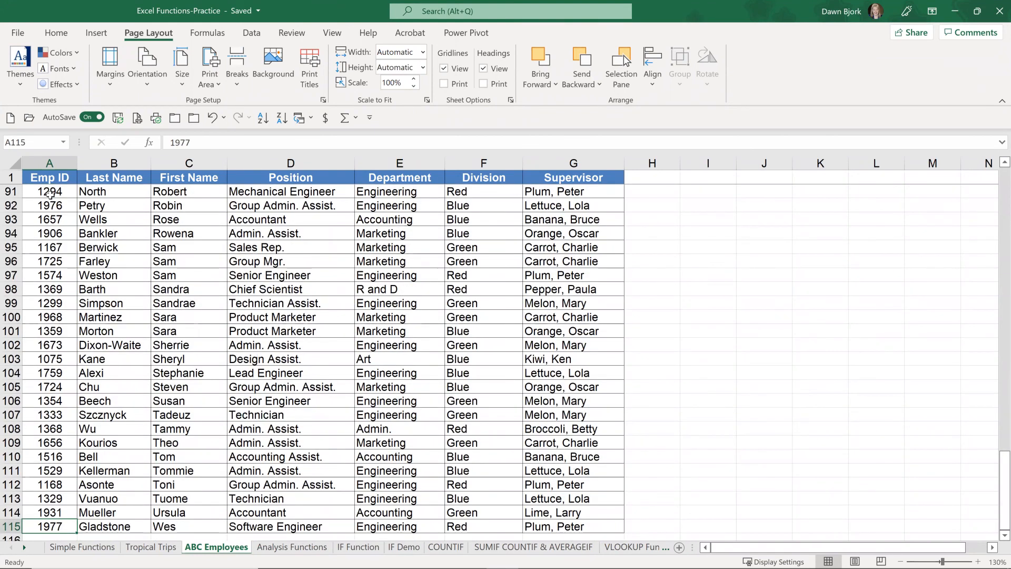
pyautogui.hotkey('ctrl', 'Up')
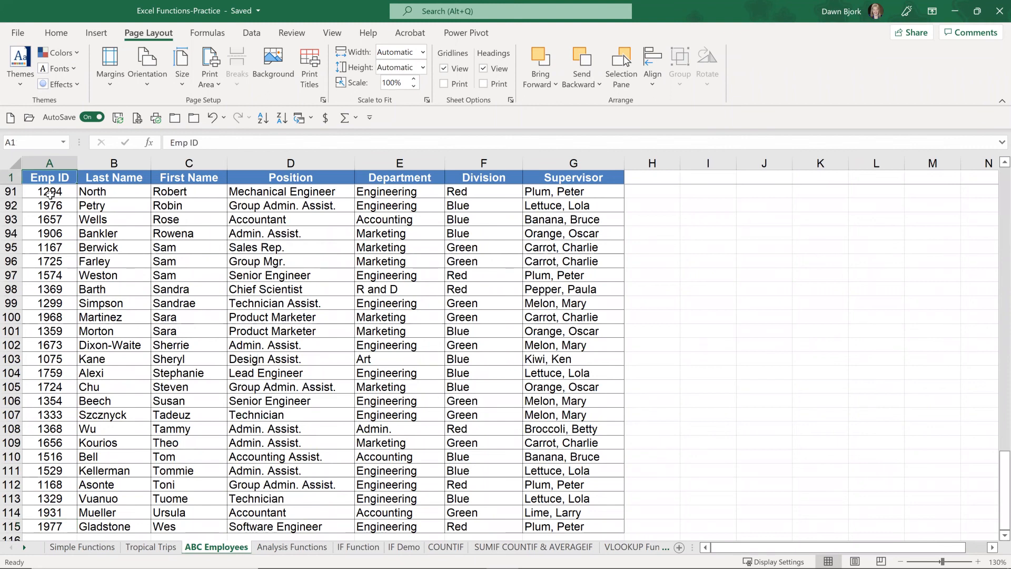
pyautogui.hotkey('ctrl', 'Right')
pyautogui.hotkey('ctrl', 'Down')
pyautogui.hotkey('ctrl', 'Left')
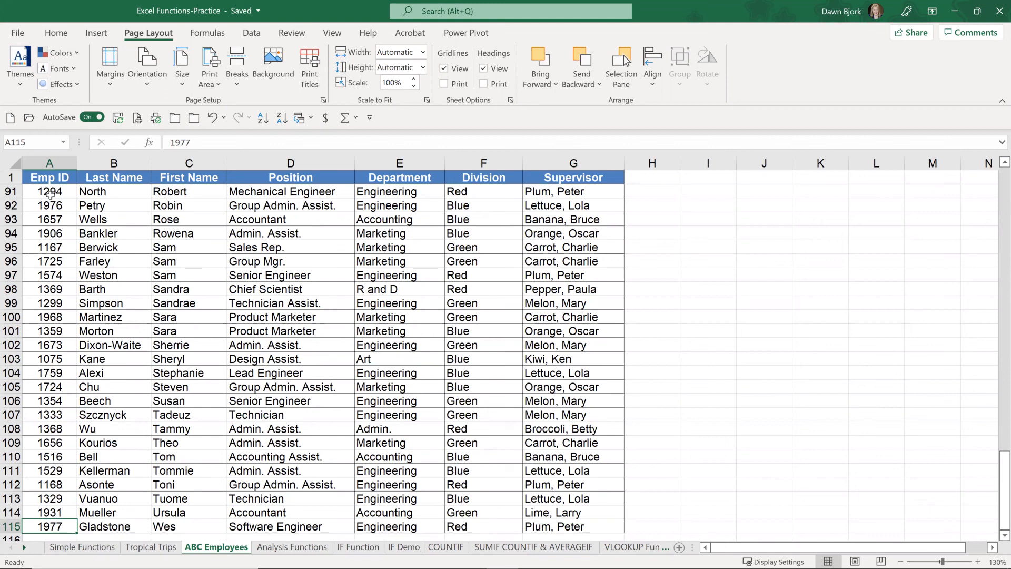
pyautogui.press('Down')
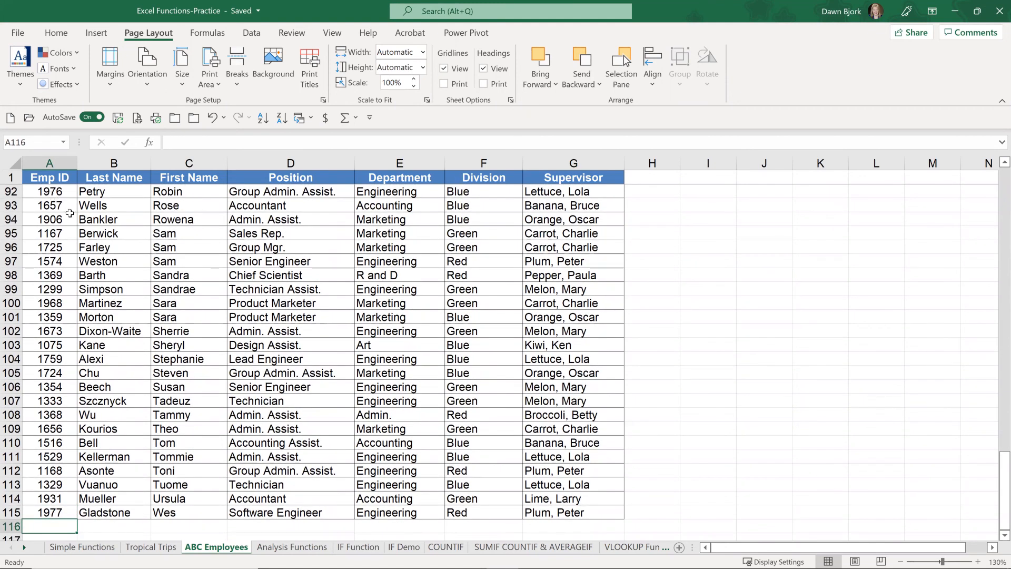
pyautogui.scroll(-4, 64, 241)
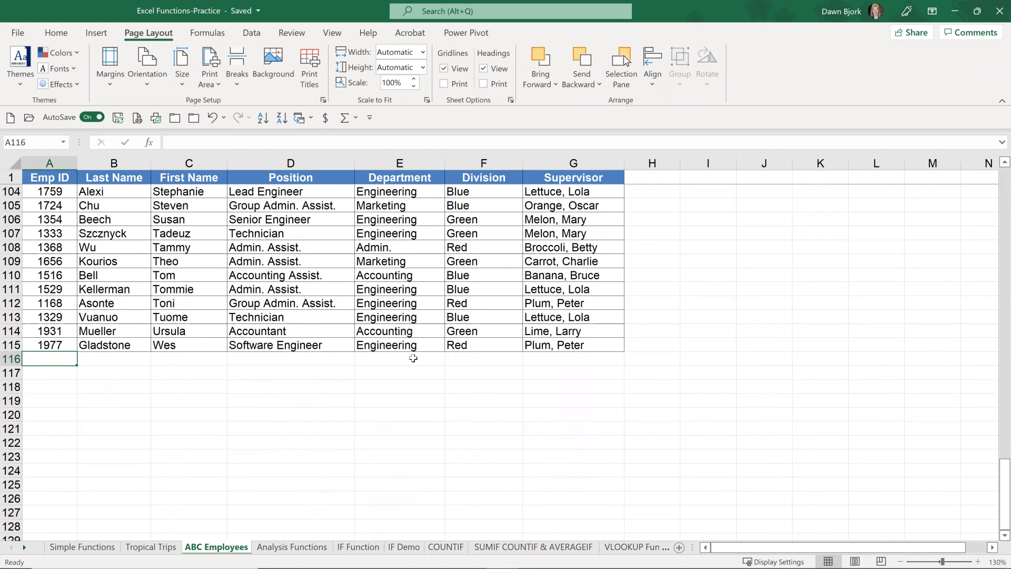
# - Enlarge the sheet to 180% and count the Emp ID numbers in cell A116 with COUNT over A2:A115
pyautogui.click(978, 562)
pyautogui.click(978, 561)
pyautogui.scroll(2, 826, 477)
pyautogui.scroll(-2, 825, 473)
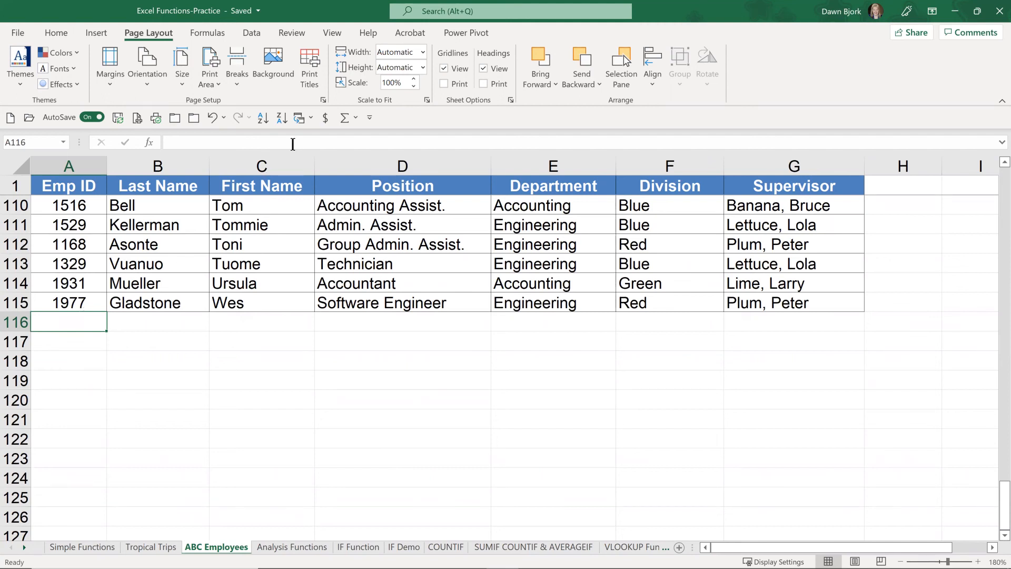
pyautogui.click(356, 118)
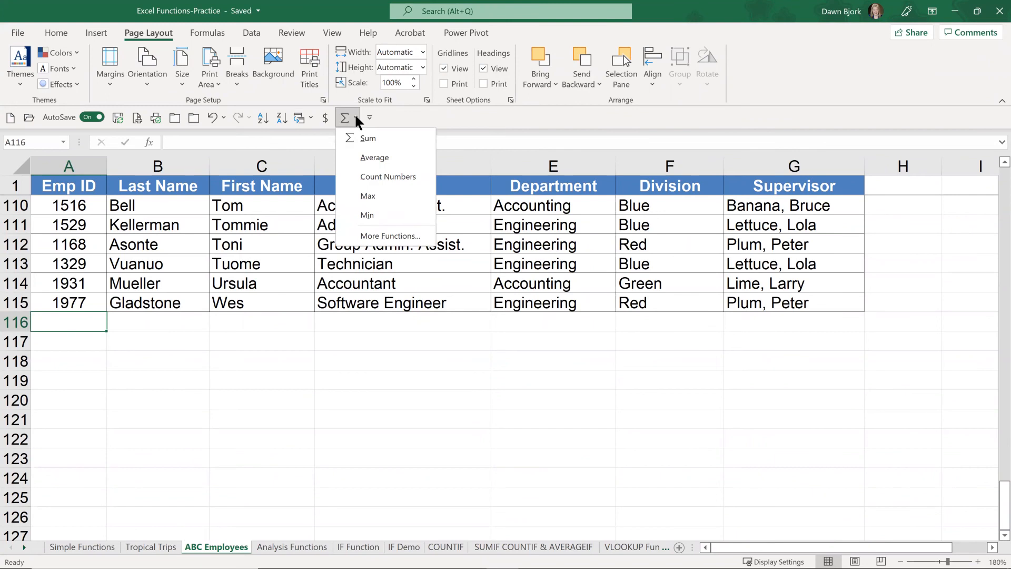
pyautogui.click(375, 177)
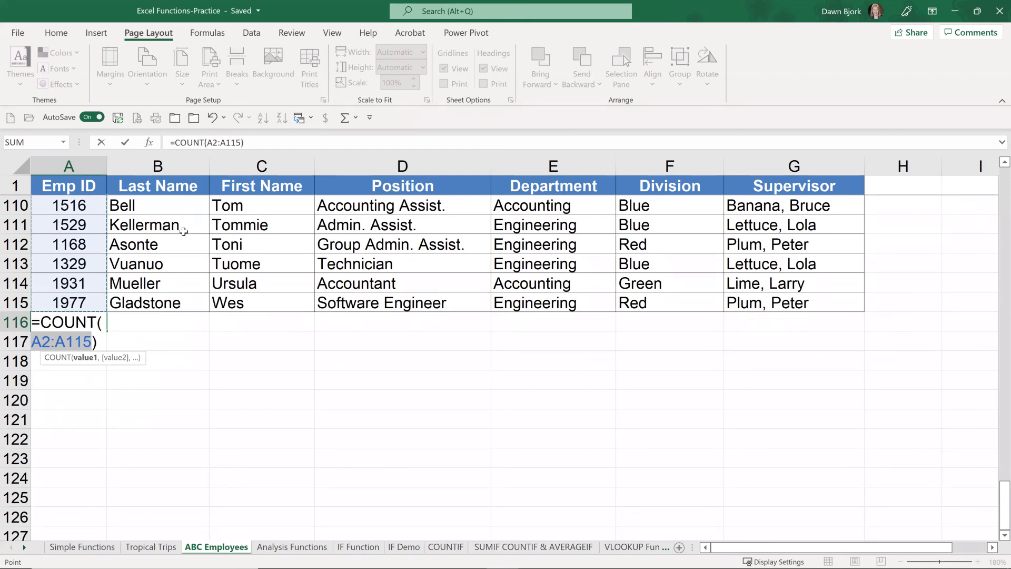
pyautogui.press('Return')
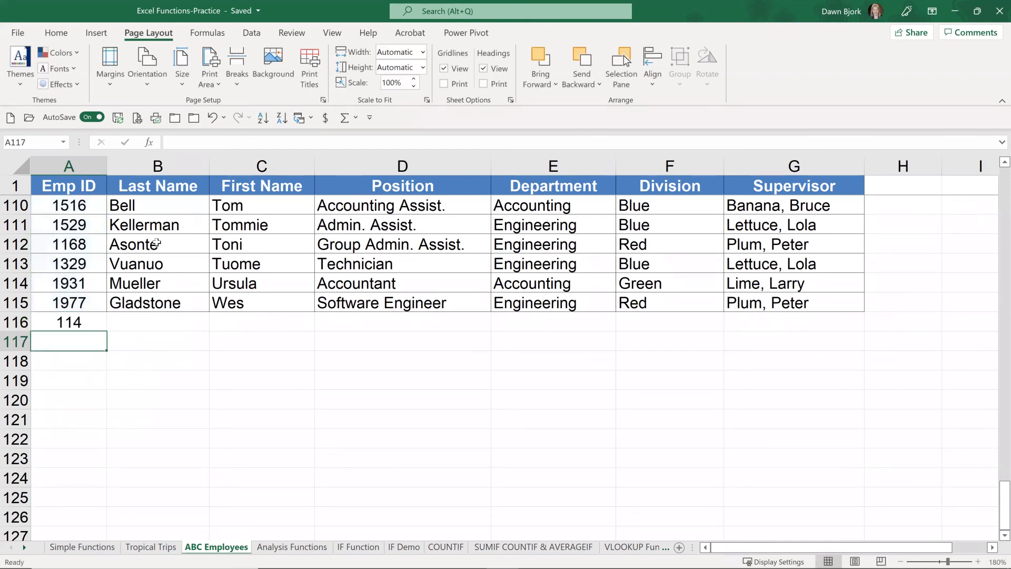
pyautogui.click(79, 324)
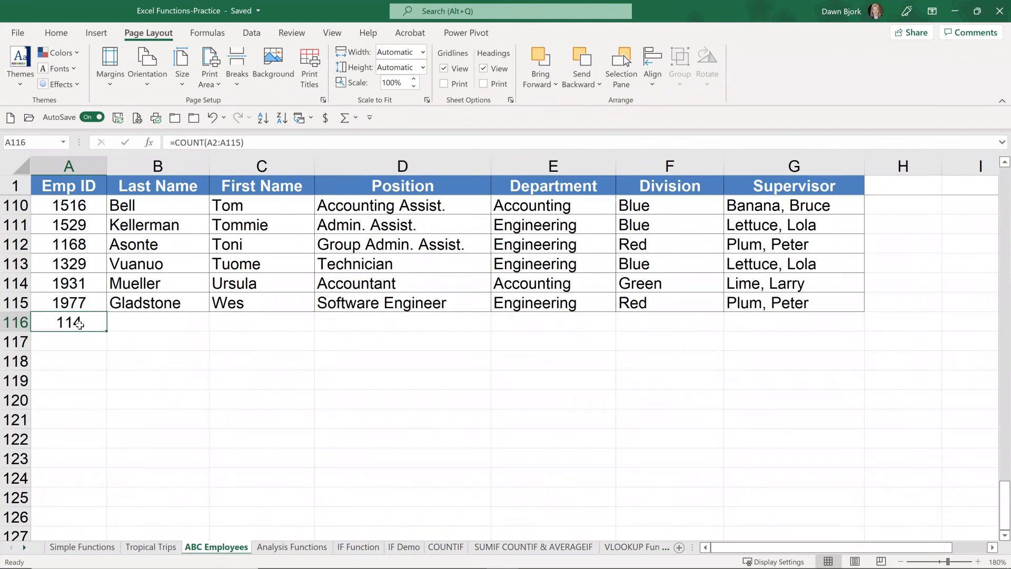
# - Clear the Emp ID in cell A112 and enter 0 there to test the count
pyautogui.click(71, 245)
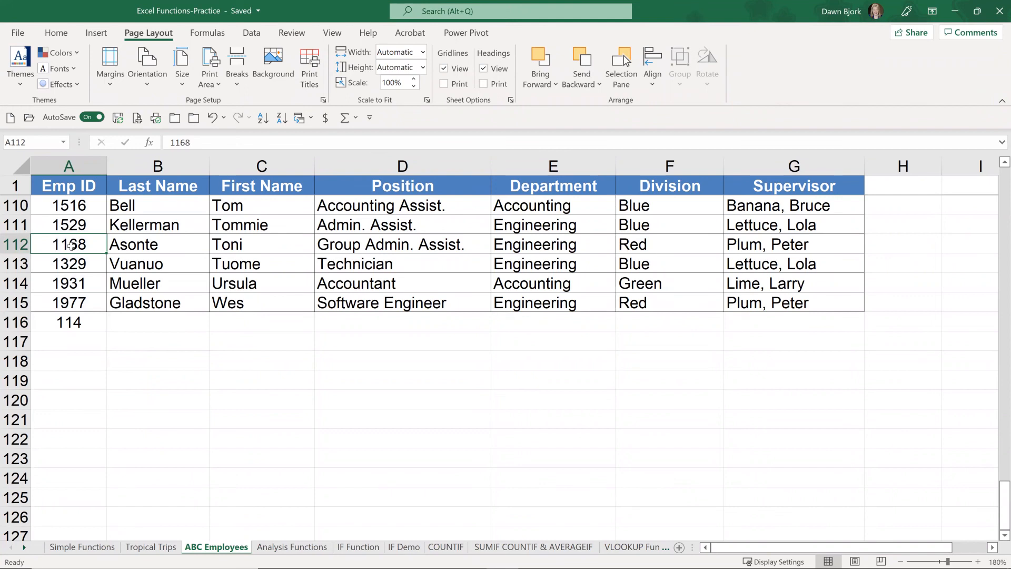
pyautogui.press('Delete')
pyautogui.write('0')
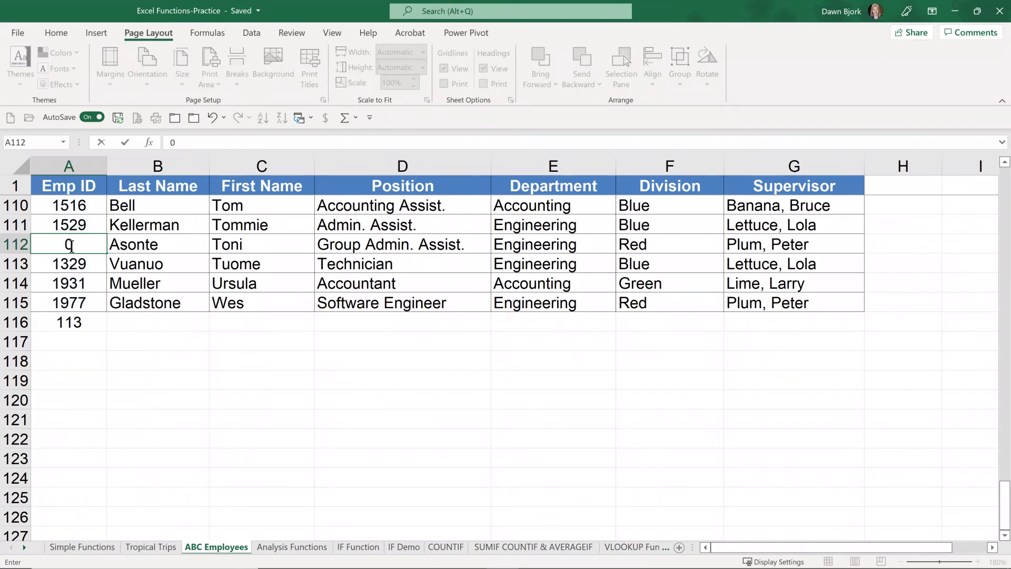
pyautogui.press('Return')
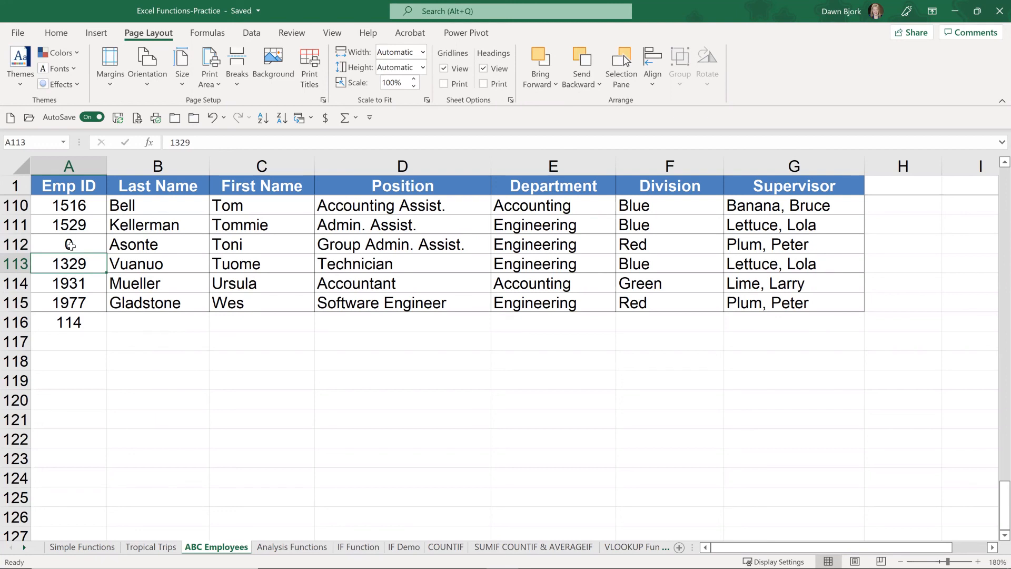
pyautogui.click(70, 244)
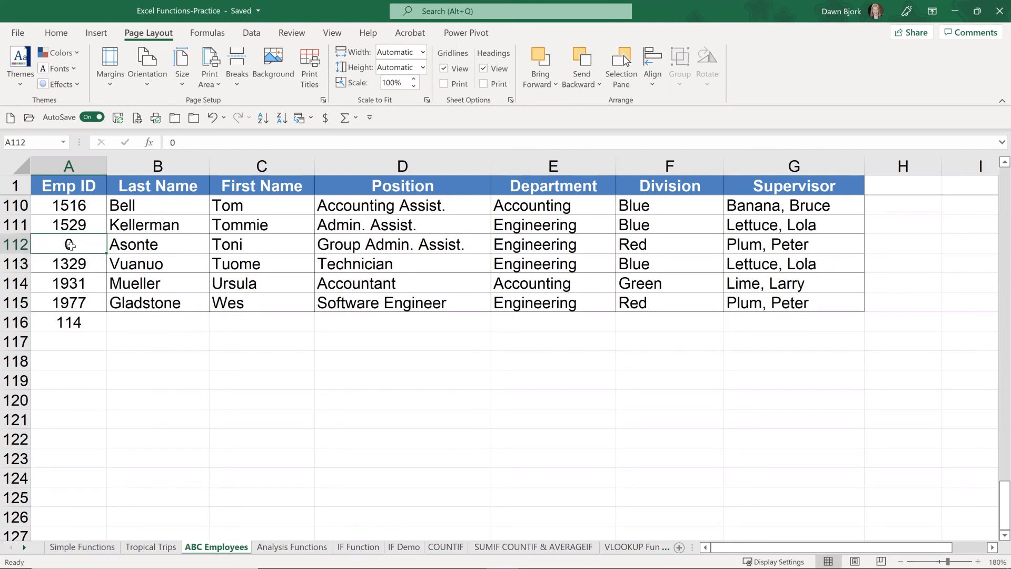
pyautogui.press('Down')
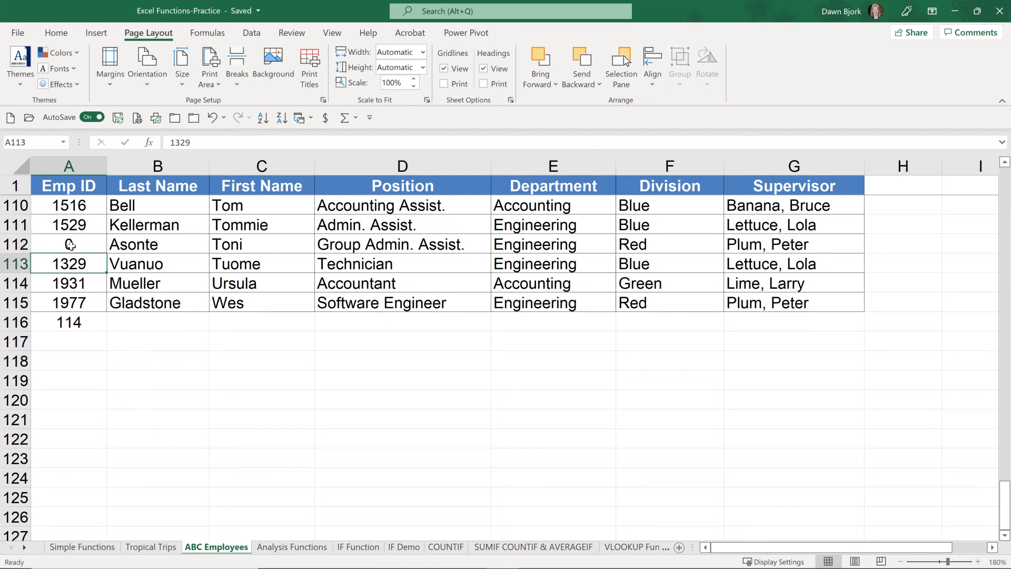
# - Fill the COUNT formula from A116 into B116 under Last Name and compare the two formulas
pyautogui.click(79, 322)
pyautogui.moveTo(106, 330); pyautogui.dragTo(197, 332)
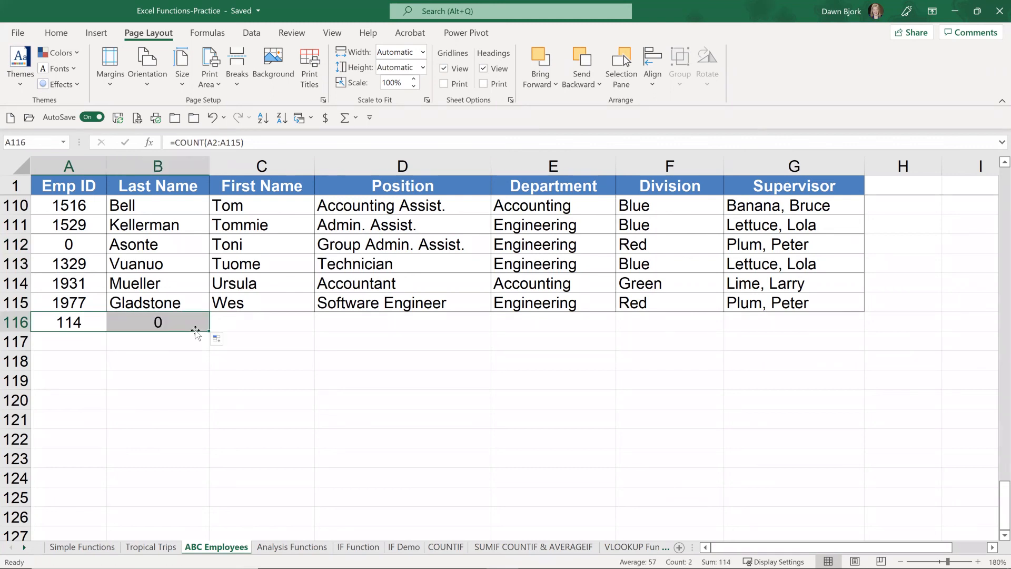
pyautogui.click(150, 321)
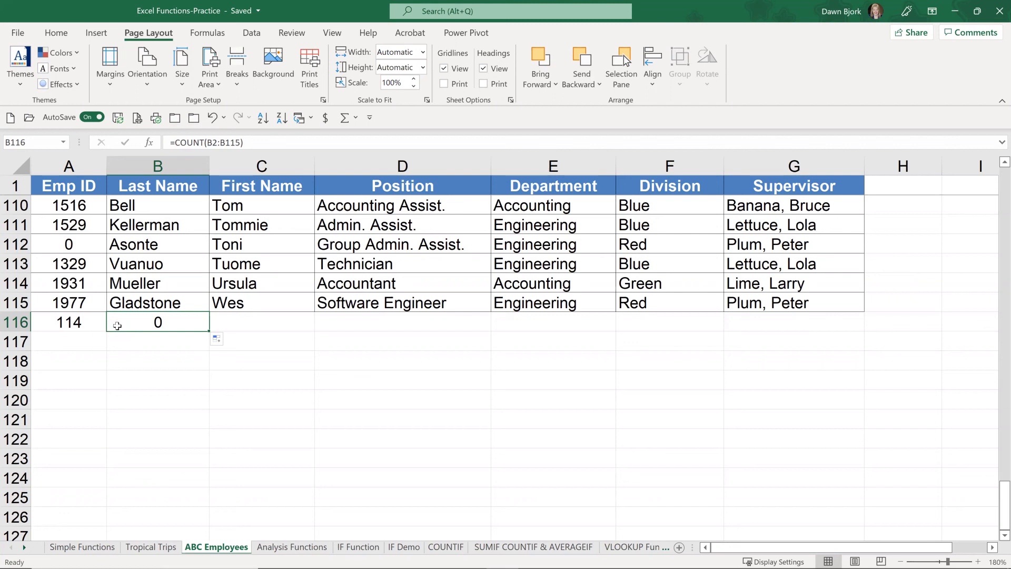
pyautogui.click(77, 324)
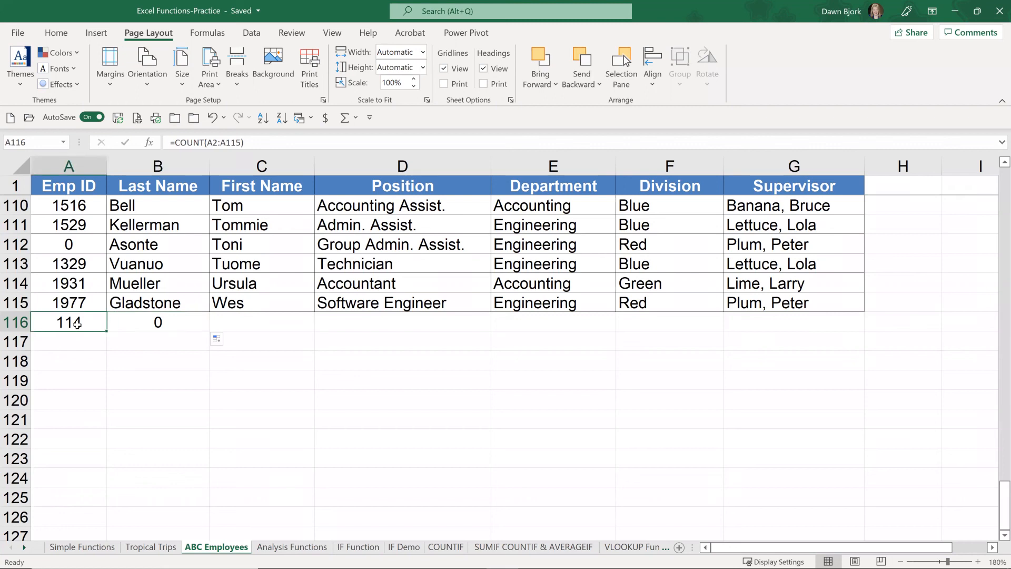
# - Change the Last Name formula in B116 to COUNTA over B2:B115 to count the non-empty cells
pyautogui.click(158, 323)
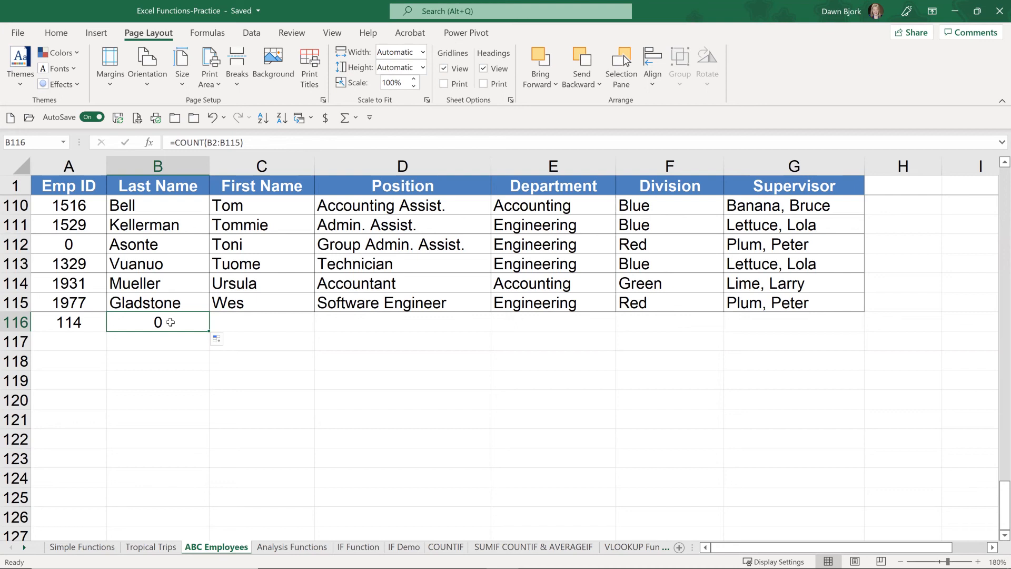
pyautogui.doubleClick(170, 322)
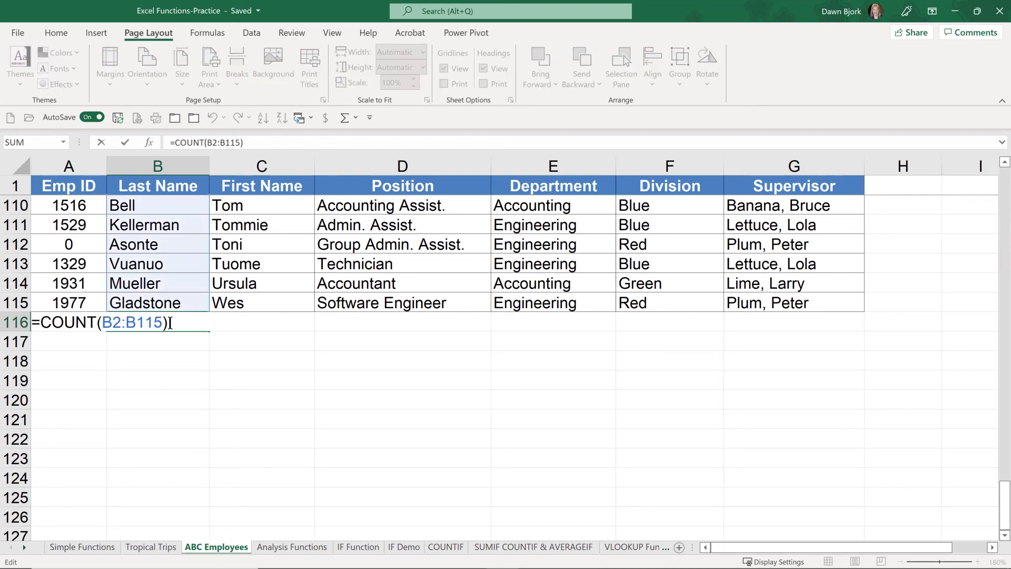
pyautogui.click(98, 322)
pyautogui.write('a')
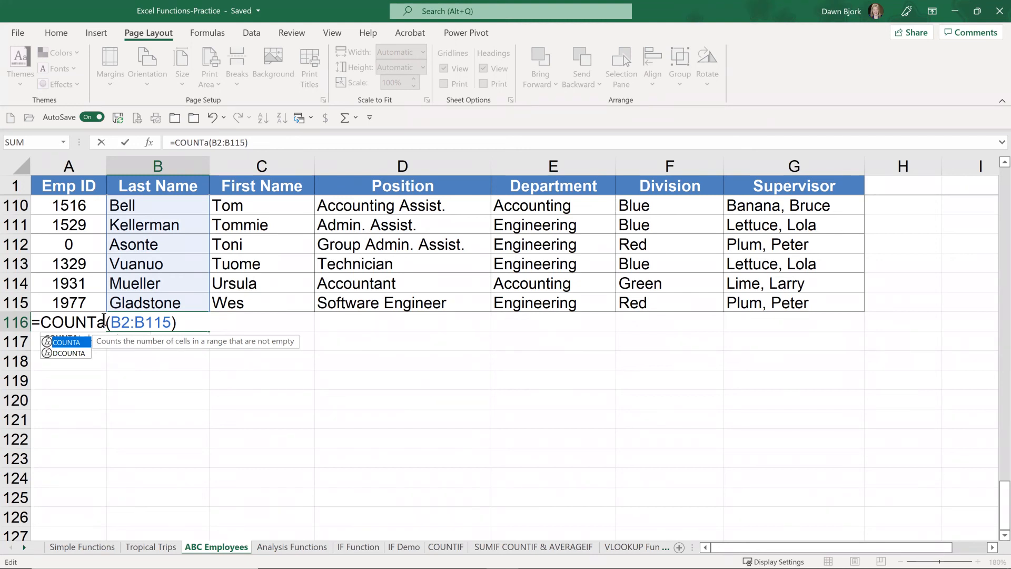
pyautogui.press('Return')
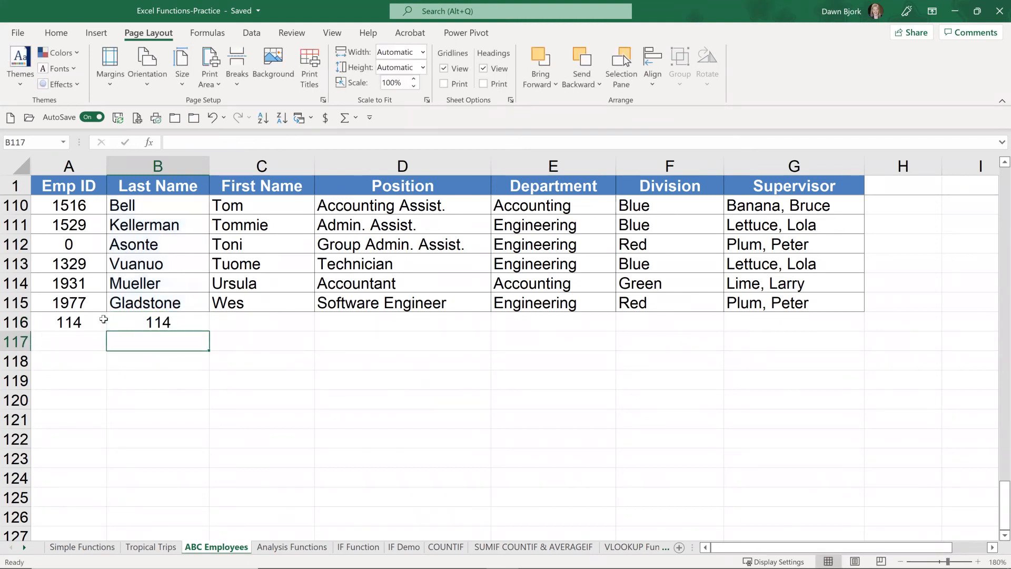
# - Fill the COUNTA formula from B116 into A116 under Emp ID and compare the two formulas
pyautogui.click(140, 321)
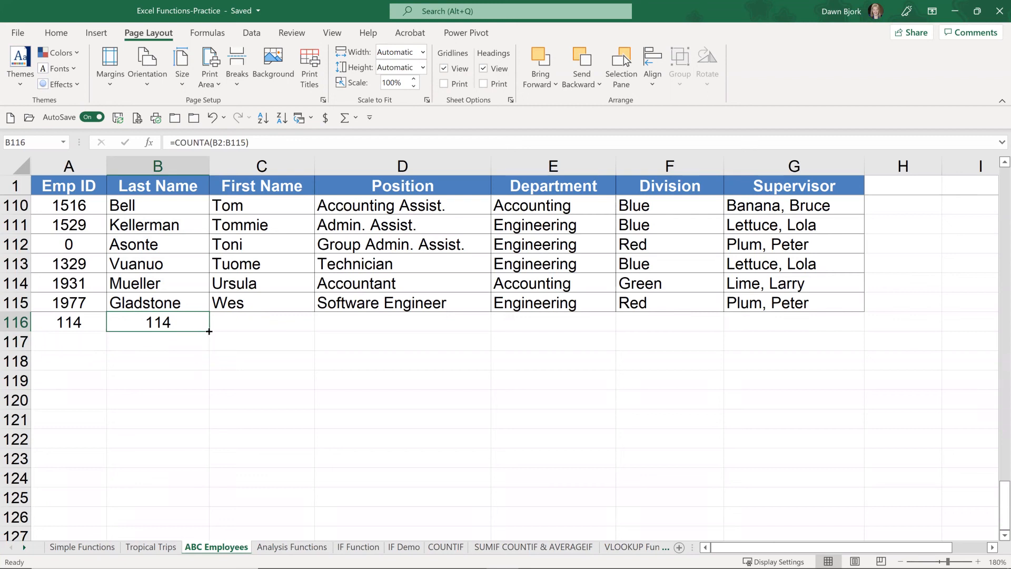
pyautogui.moveTo(209, 331); pyautogui.dragTo(62, 322)
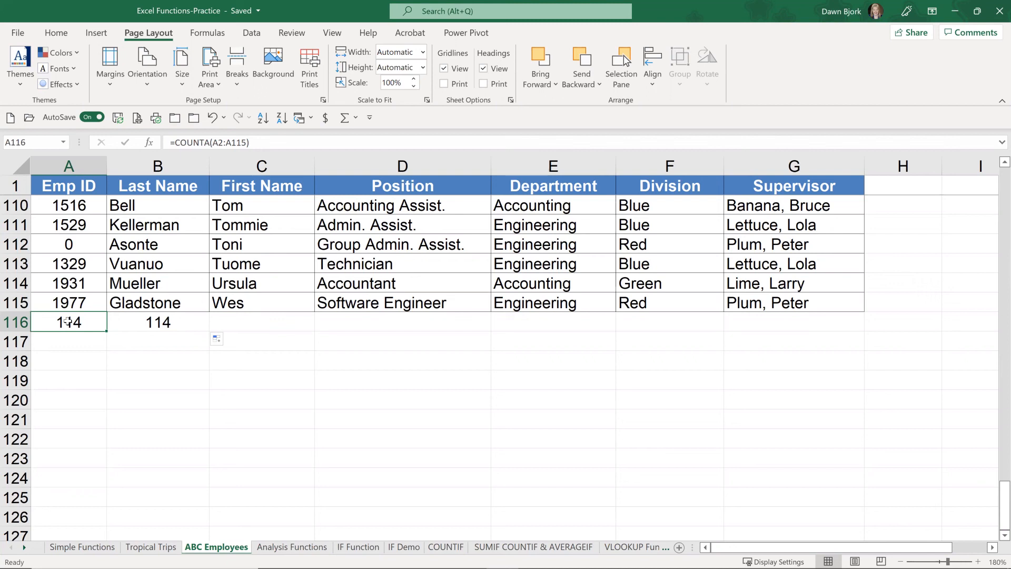
pyautogui.click(145, 323)
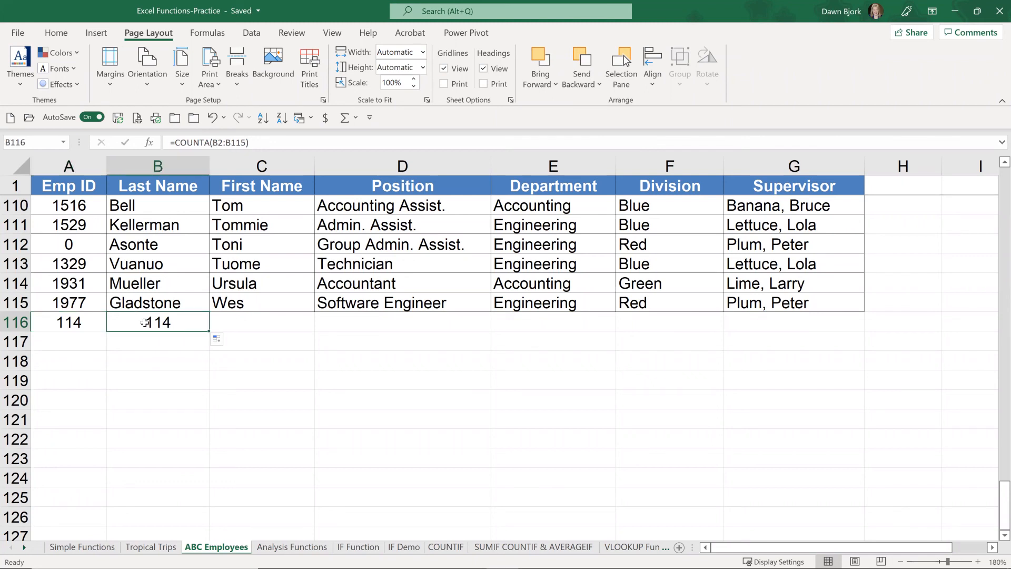
# - Open the Tropical Trips sheet, select cell A3 and look over the recently used functions
pyautogui.click(150, 547)
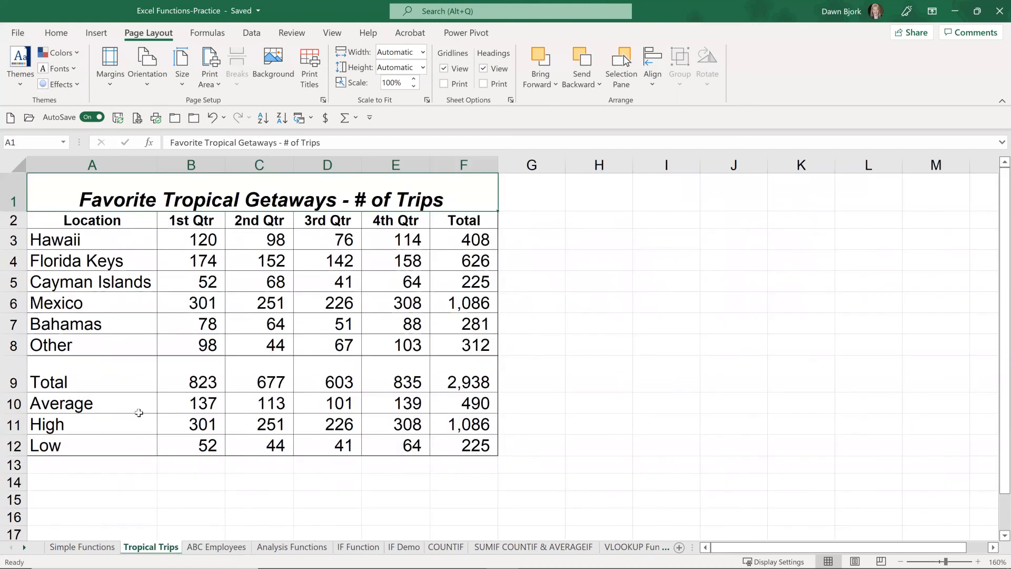
pyautogui.click(113, 240)
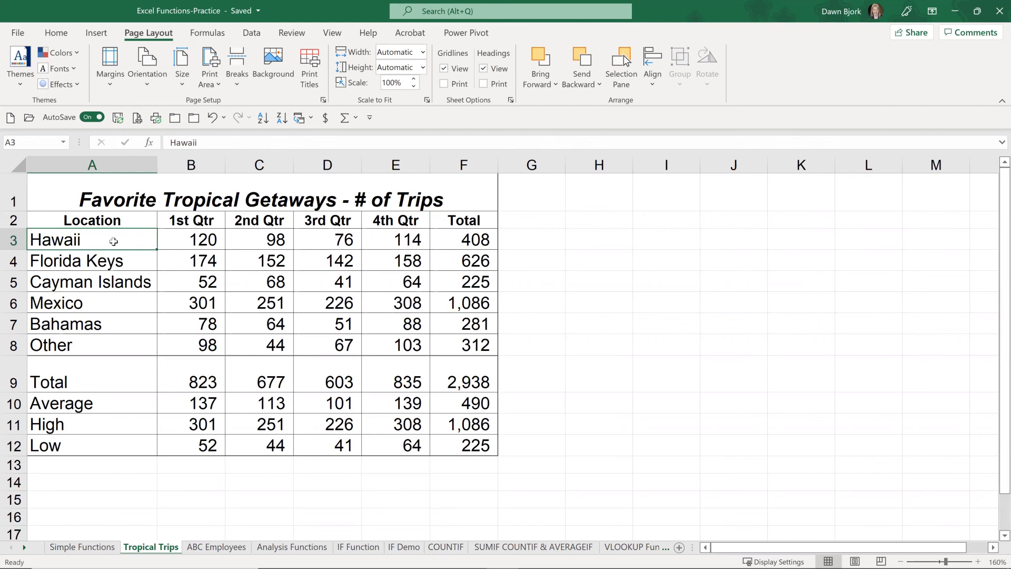
pyautogui.click(203, 33)
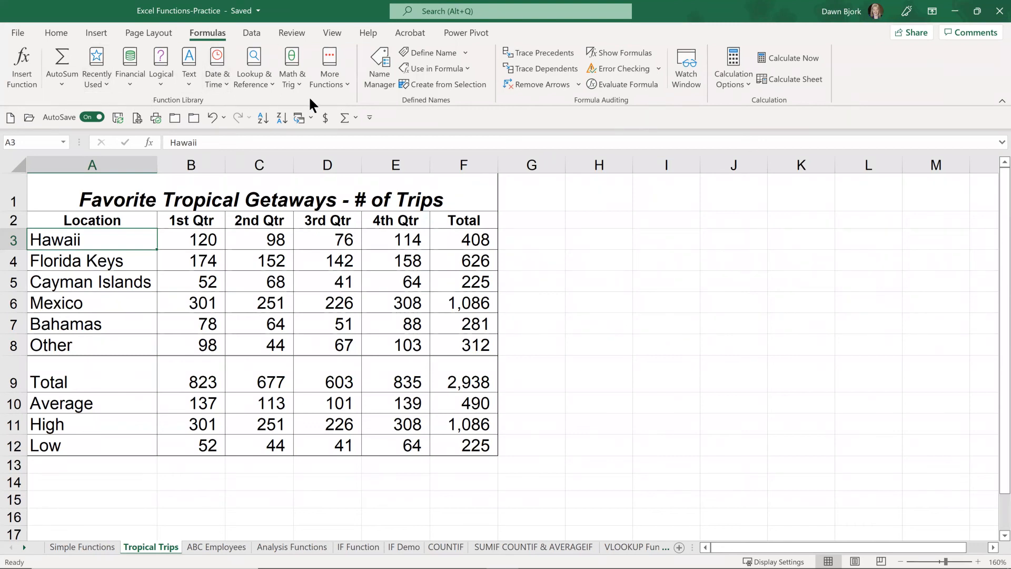
pyautogui.click(105, 87)
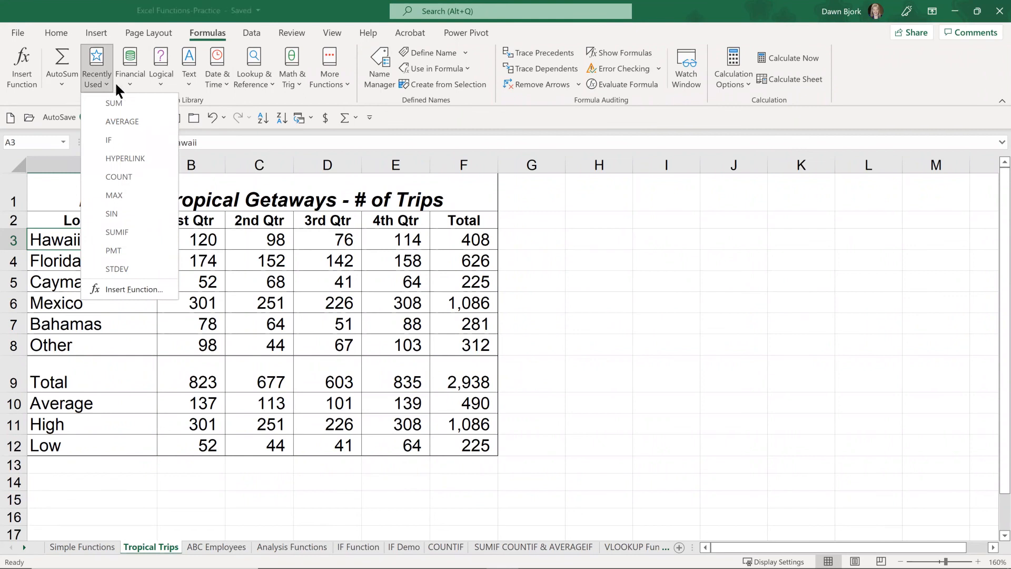
pyautogui.click(344, 13)
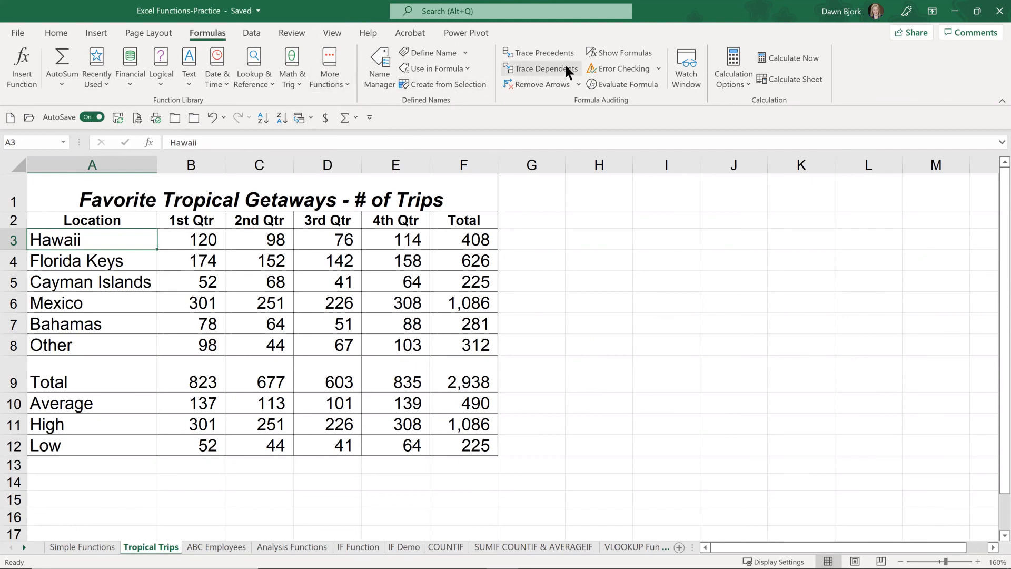
# - Try Show Formulas on the sheet, add the command to the Quick Access Toolbar and toggle the formula display on and off from there
pyautogui.click(628, 52)
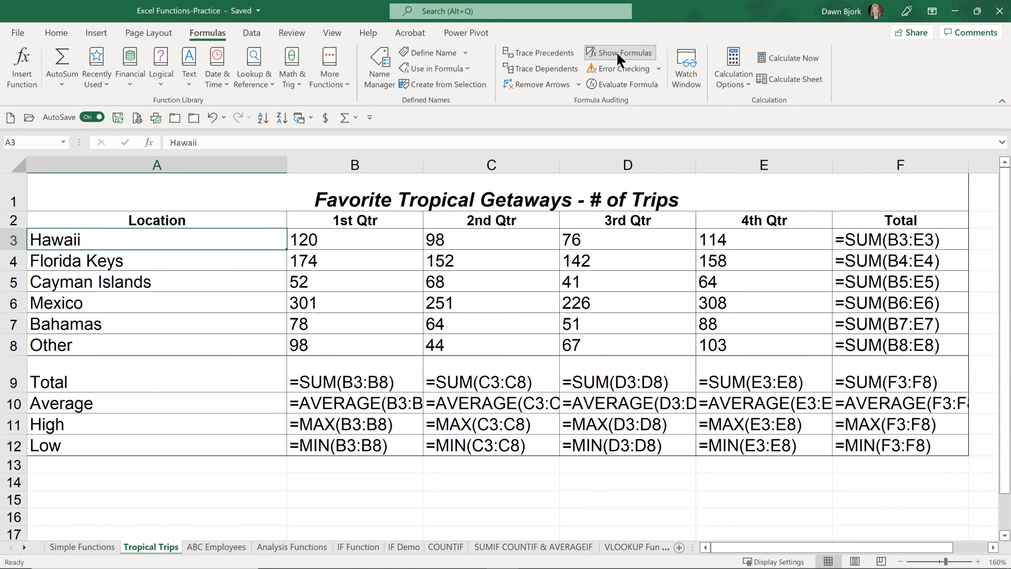
pyautogui.click(615, 50)
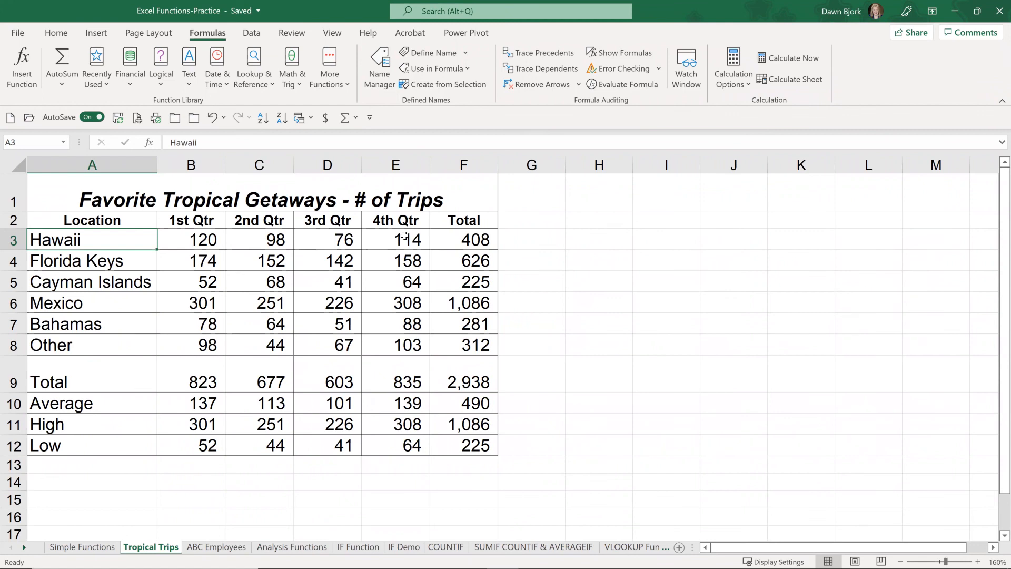
pyautogui.rightClick(622, 52)
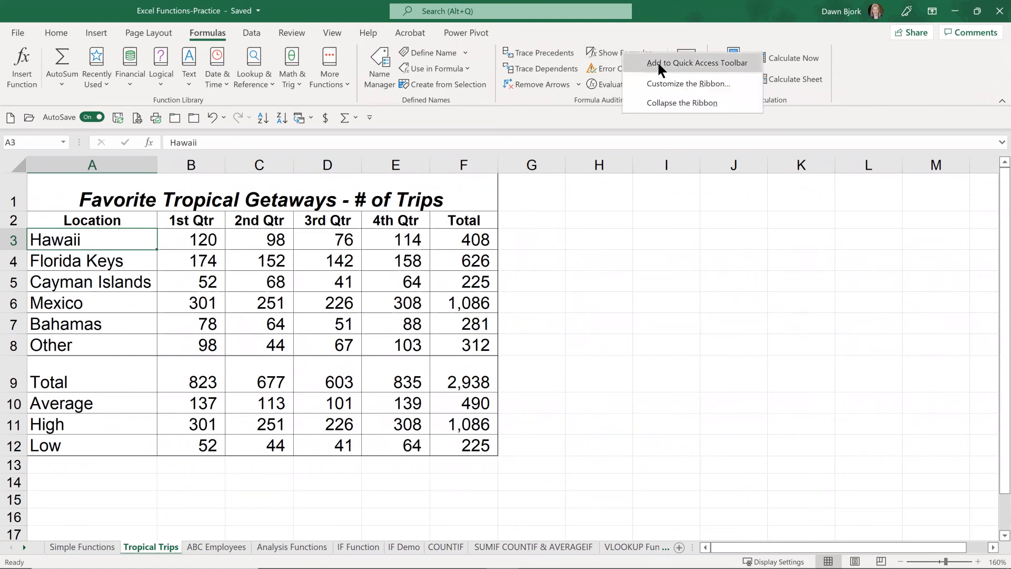
pyautogui.click(656, 61)
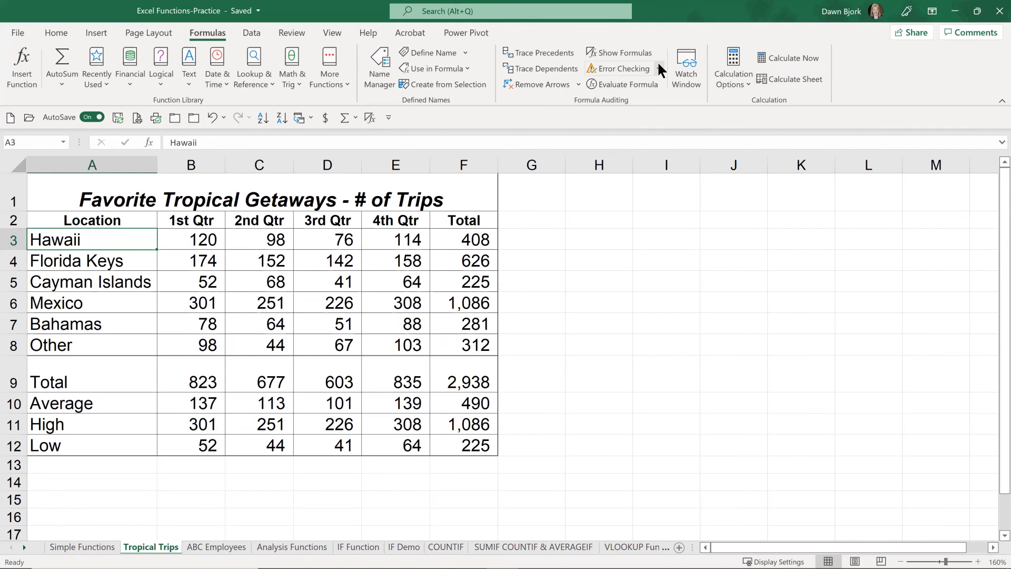
pyautogui.click(368, 119)
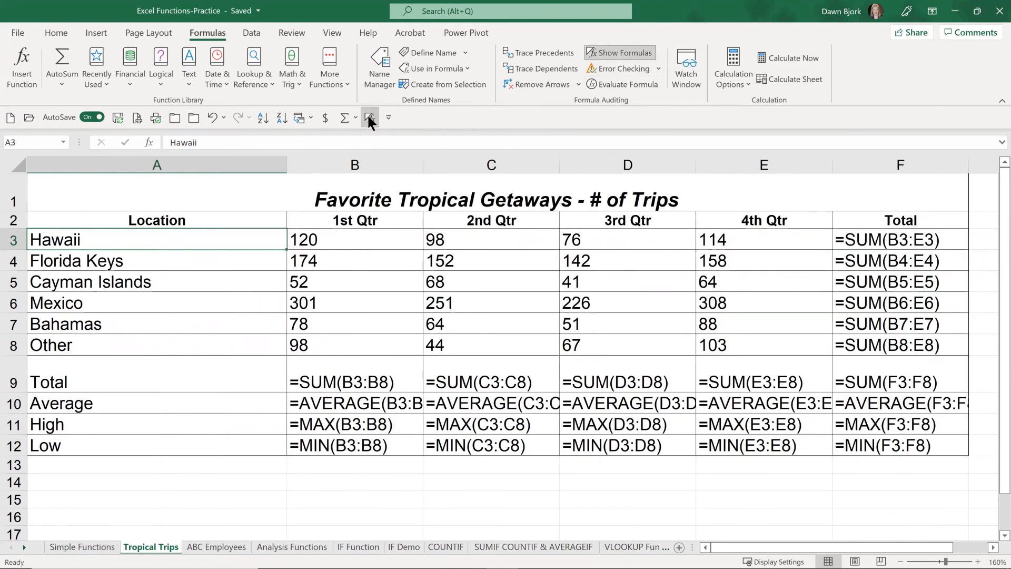
pyautogui.click(368, 118)
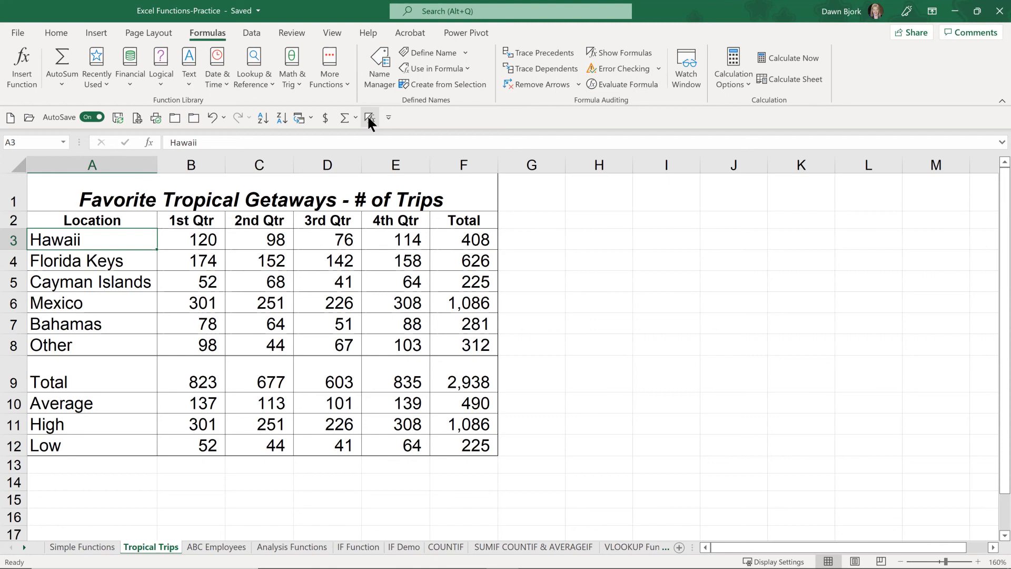
# - Highlight all formula cells on the Tropical Trips sheet using Go To Special with all result types, and return to title cell A1
pyautogui.click(369, 116)
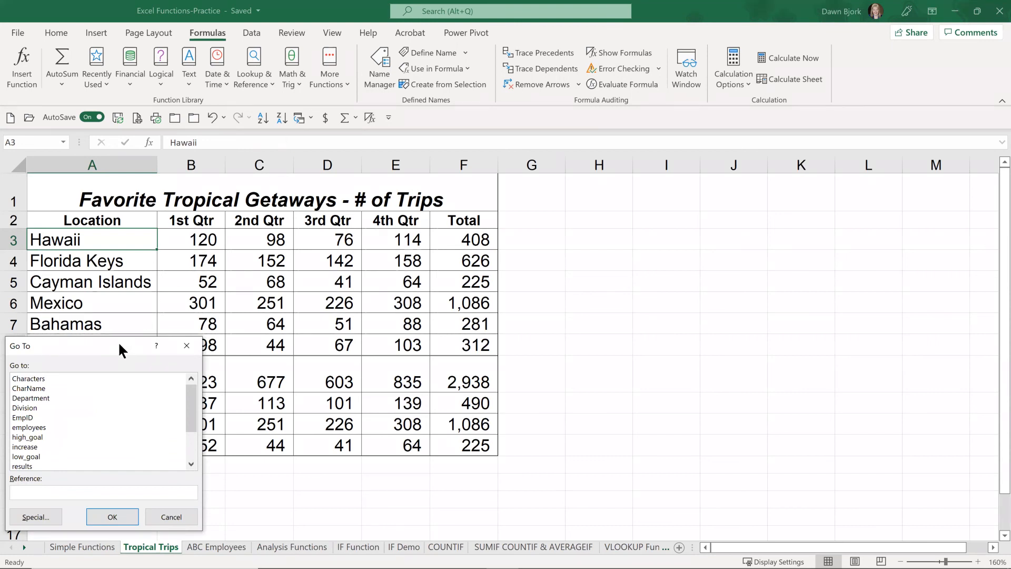
pyautogui.moveTo(118, 342); pyautogui.dragTo(482, 182)
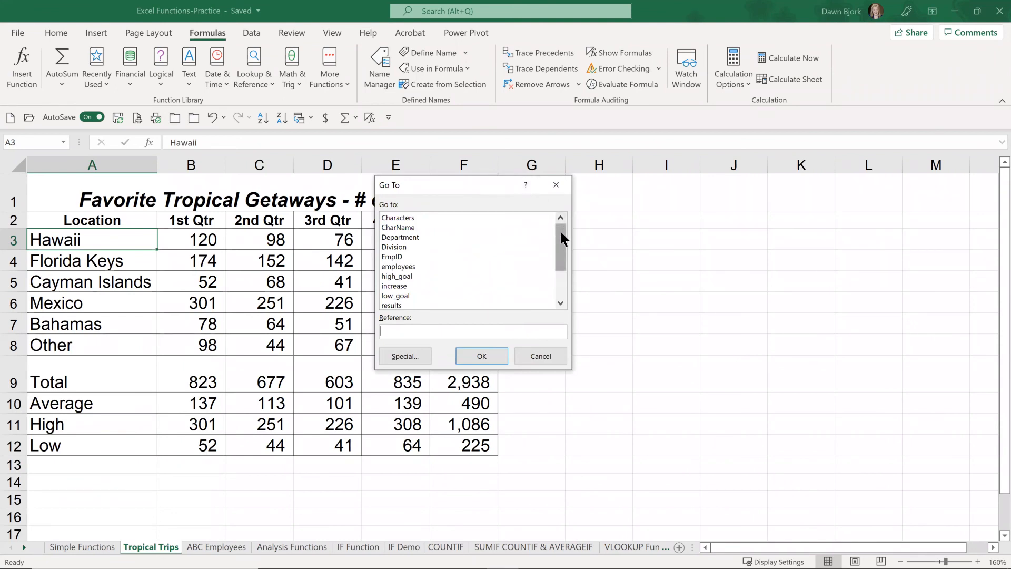
pyautogui.moveTo(559, 229)
pyautogui.mouseDown()
pyautogui.moveTo(563, 261)
pyautogui.moveTo(565, 217)
pyautogui.moveTo(551, 223)
pyautogui.mouseUp()
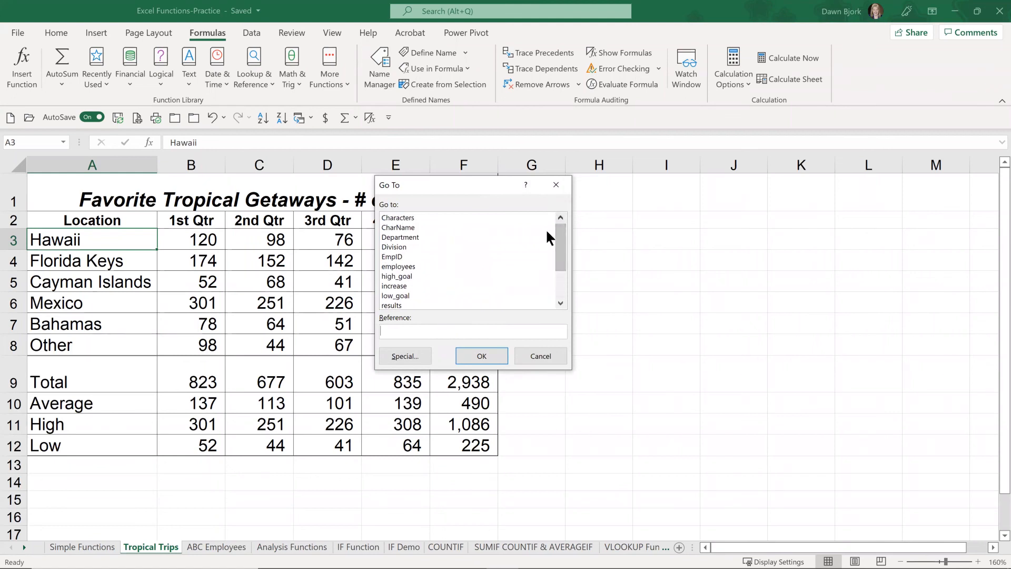
pyautogui.click(400, 357)
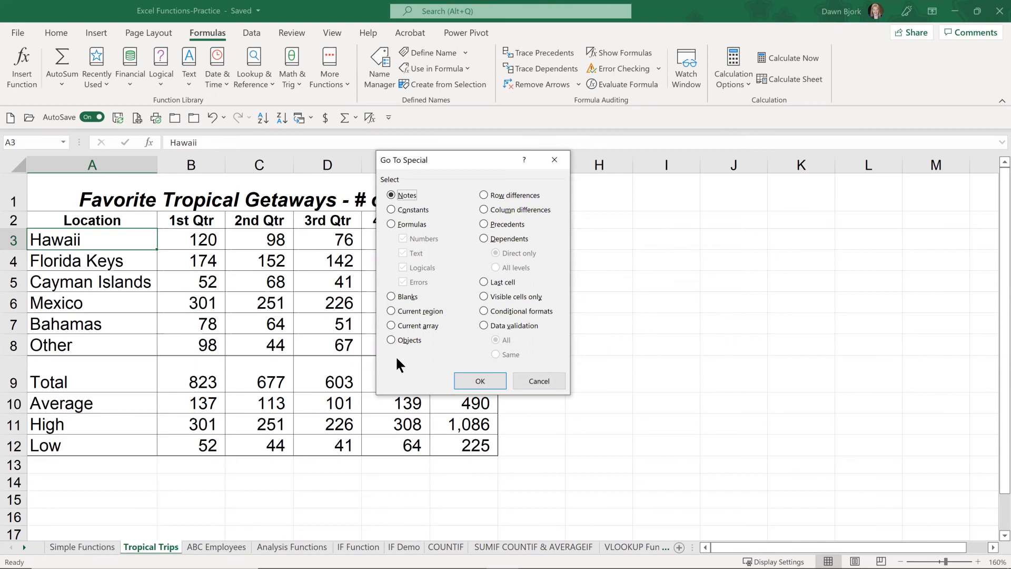
pyautogui.click(391, 223)
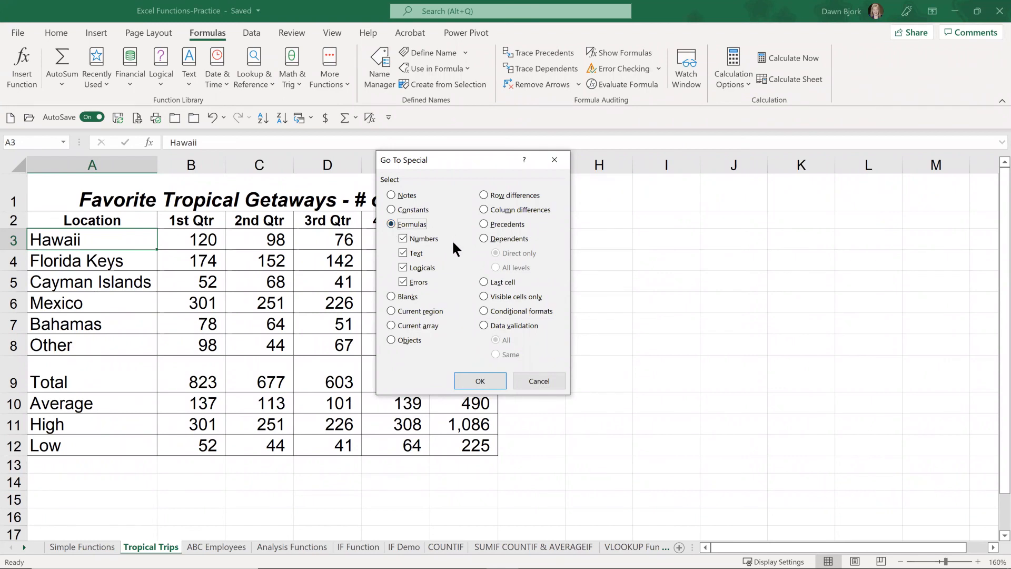
pyautogui.click(479, 382)
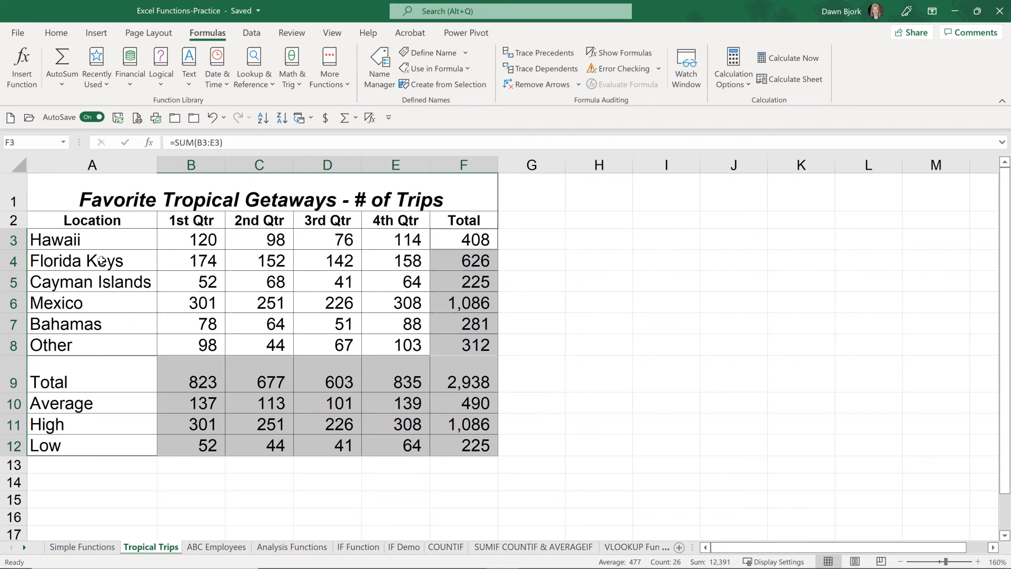
pyautogui.click(62, 190)
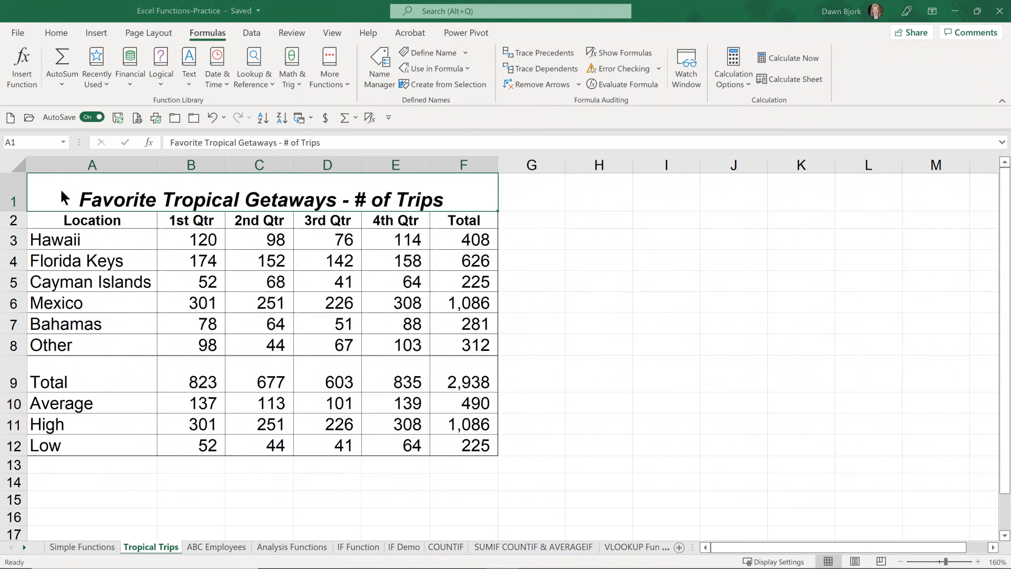
pyautogui.hotkey('alt', 'Tab')
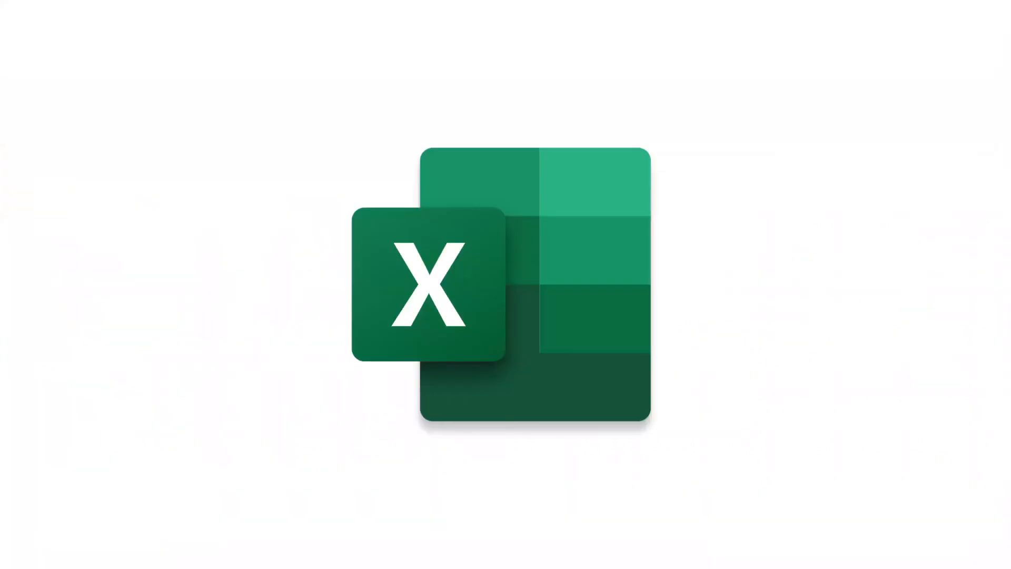
pyautogui.press('Right')
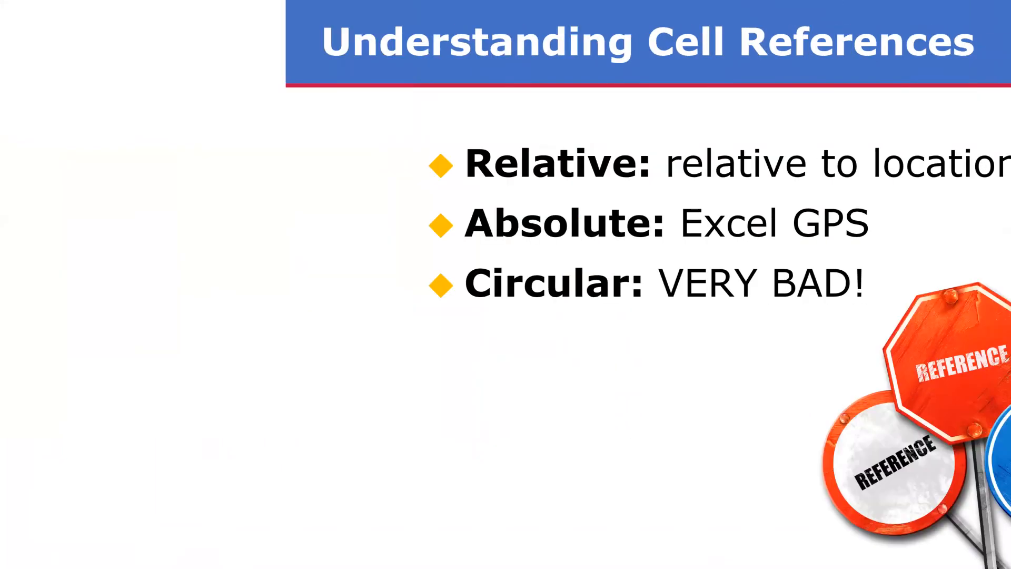
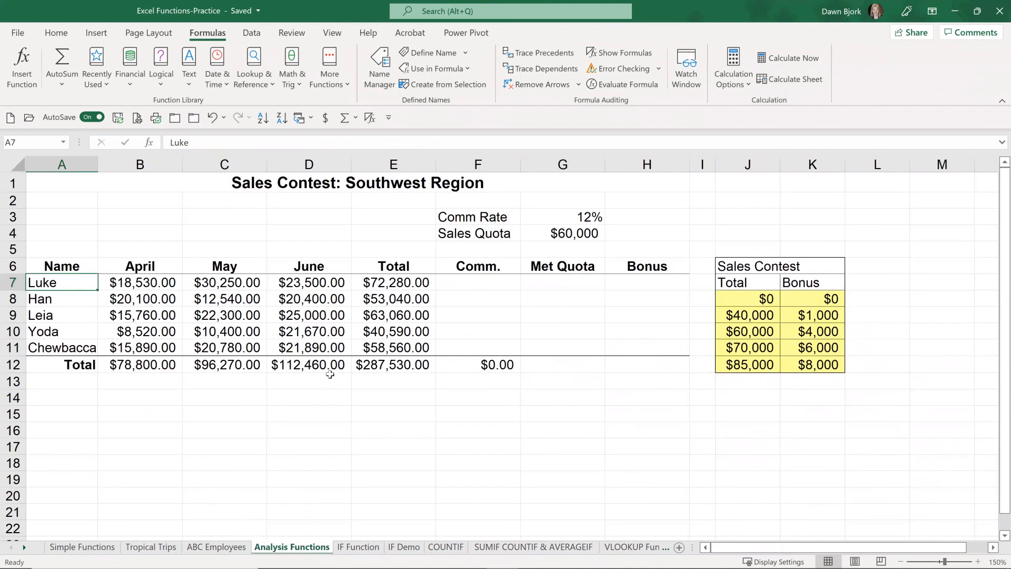
# - On the Analysis Functions sheet, check the Total formula in E7, the empty Comm. cell F7 and the Comm Rate and Sales Quota in F3:G4
pyautogui.click(408, 285)
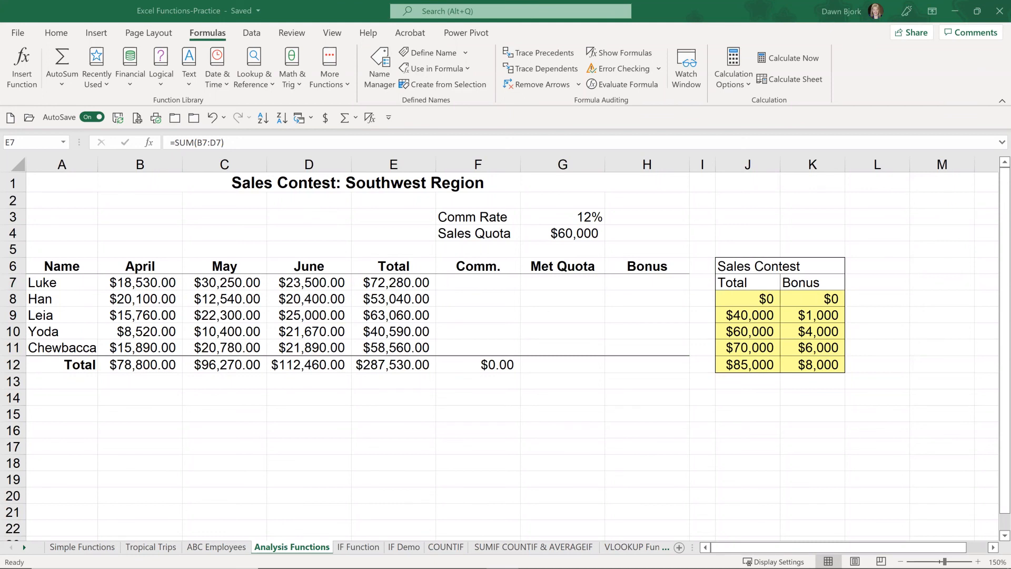
pyautogui.click(482, 281)
pyautogui.click(482, 281)
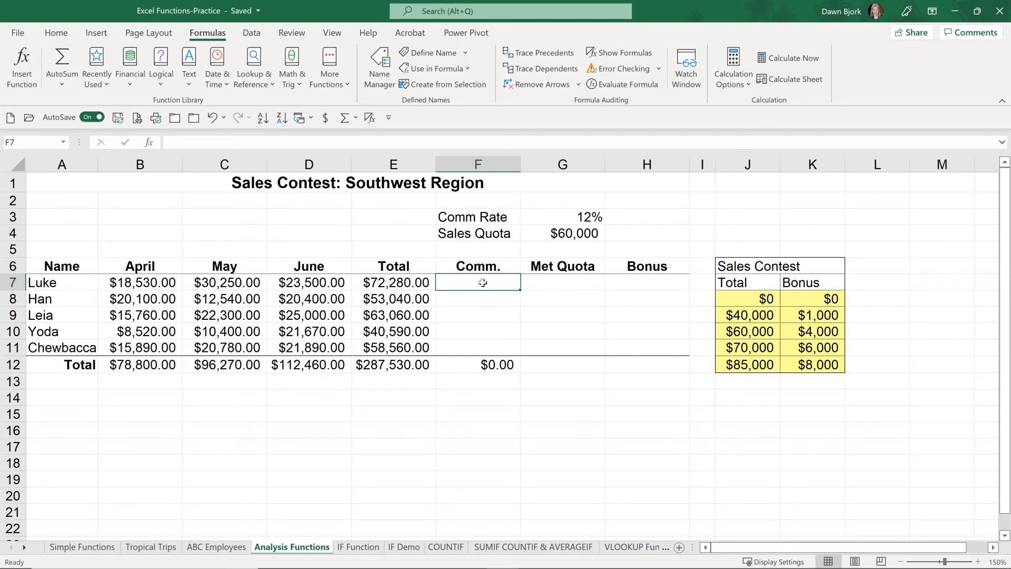
pyautogui.moveTo(474, 220); pyautogui.dragTo(575, 229)
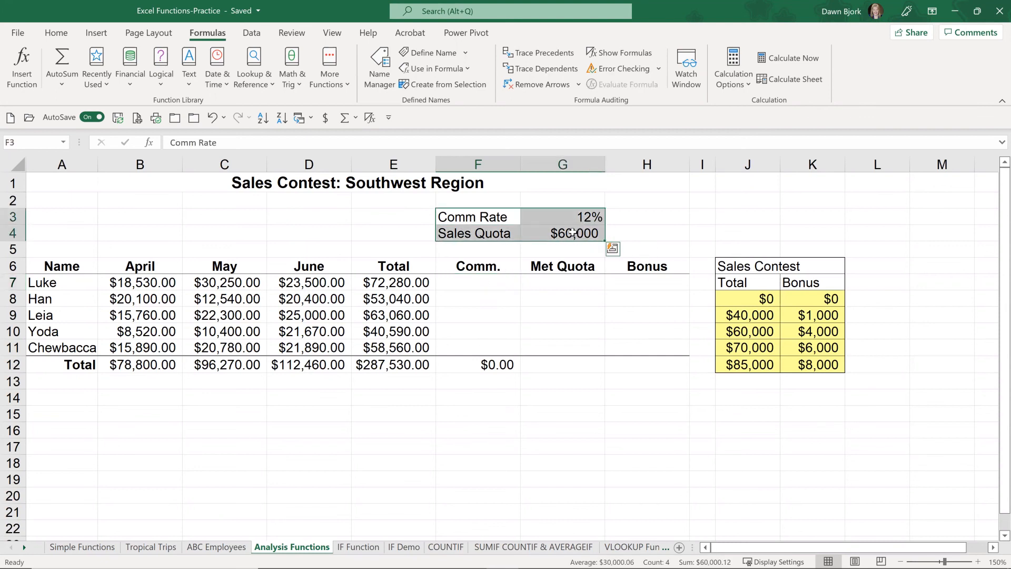
pyautogui.click(399, 237)
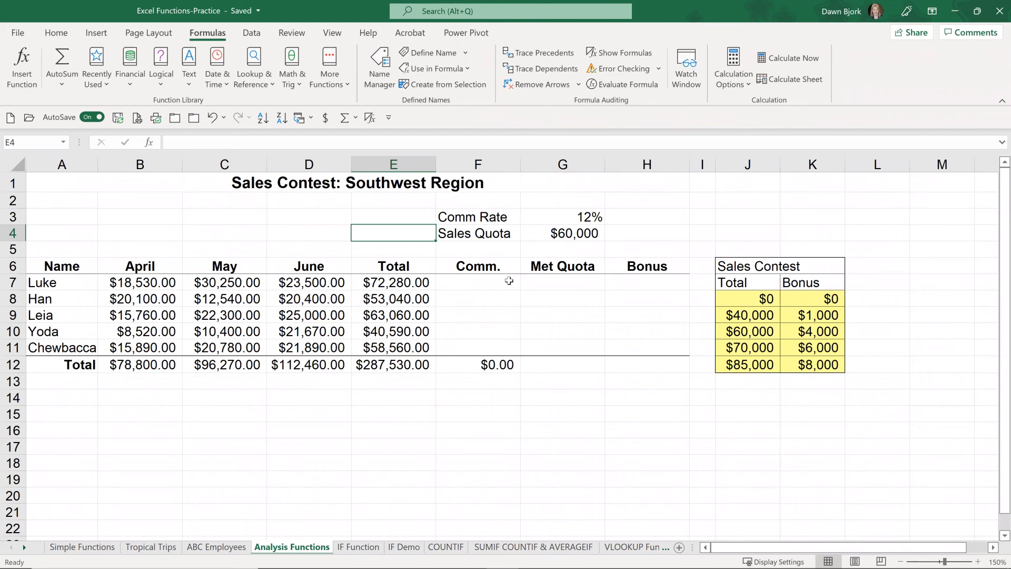
# - Calculate the first commission in F7 as =E7*G3 and fill the formula down through F11
pyautogui.click(489, 284)
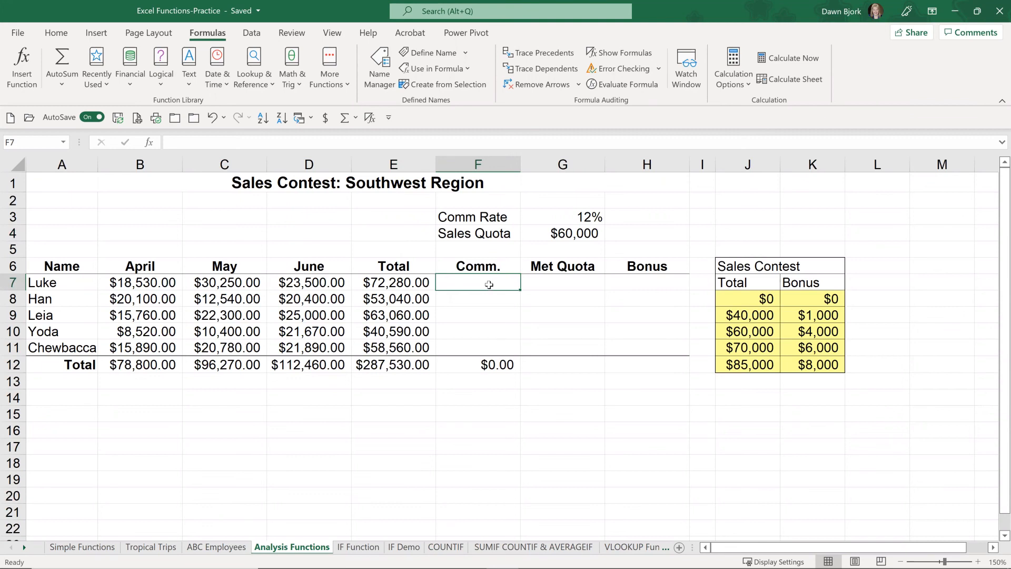
pyautogui.write('=')
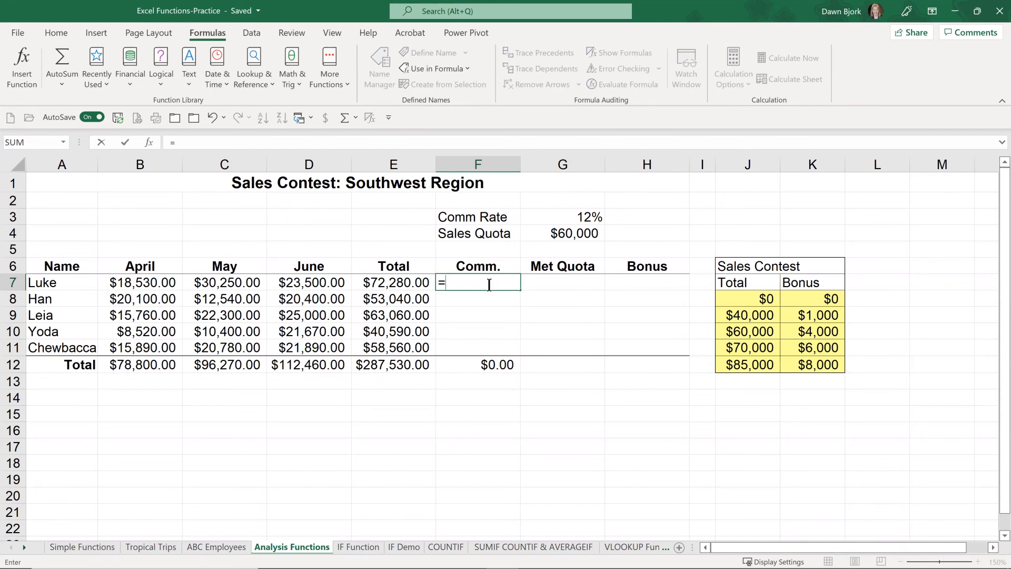
pyautogui.press('Left')
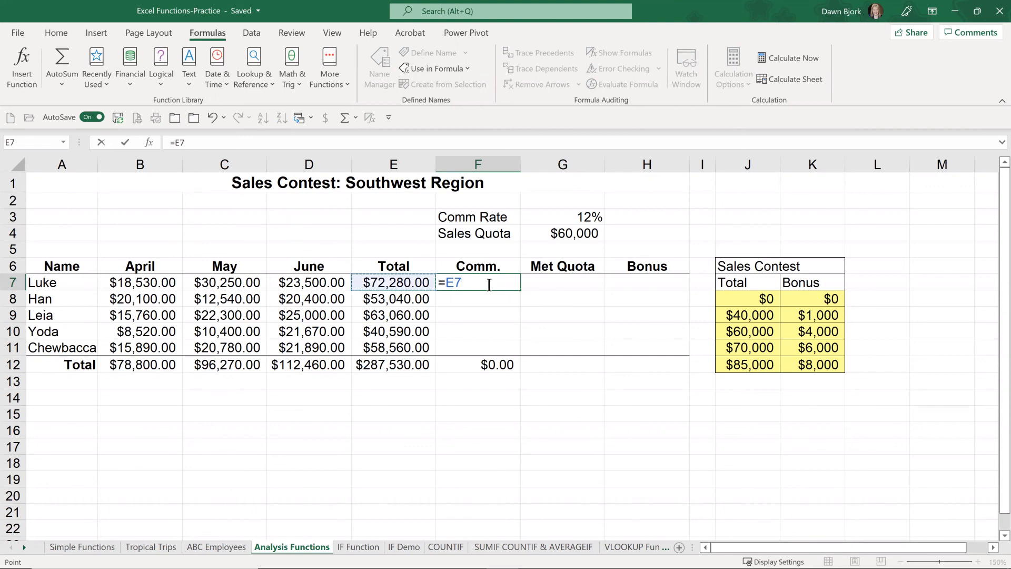
pyautogui.write('*')
pyautogui.click(593, 215)
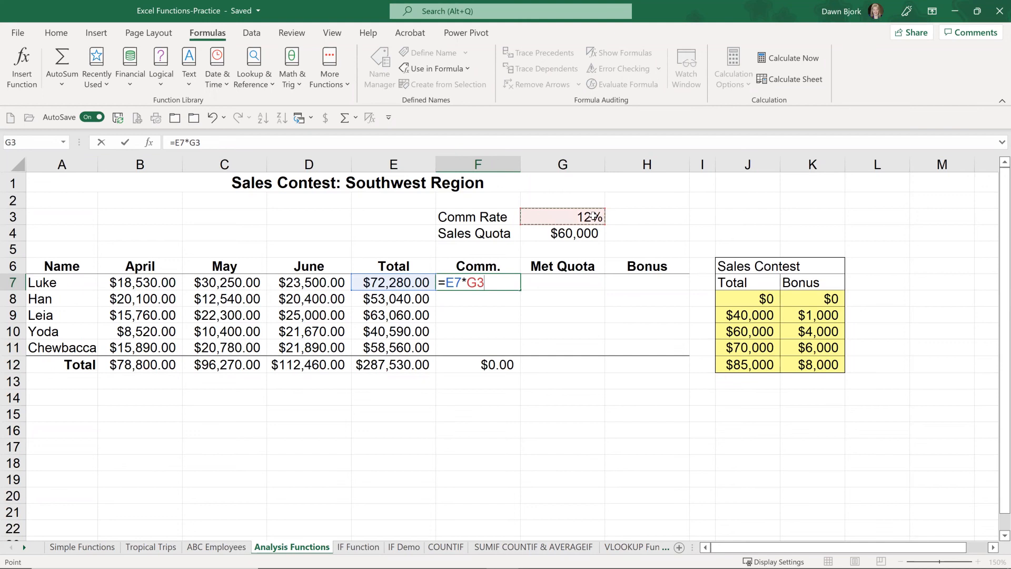
pyautogui.hotkey('ctrl', 'Return')
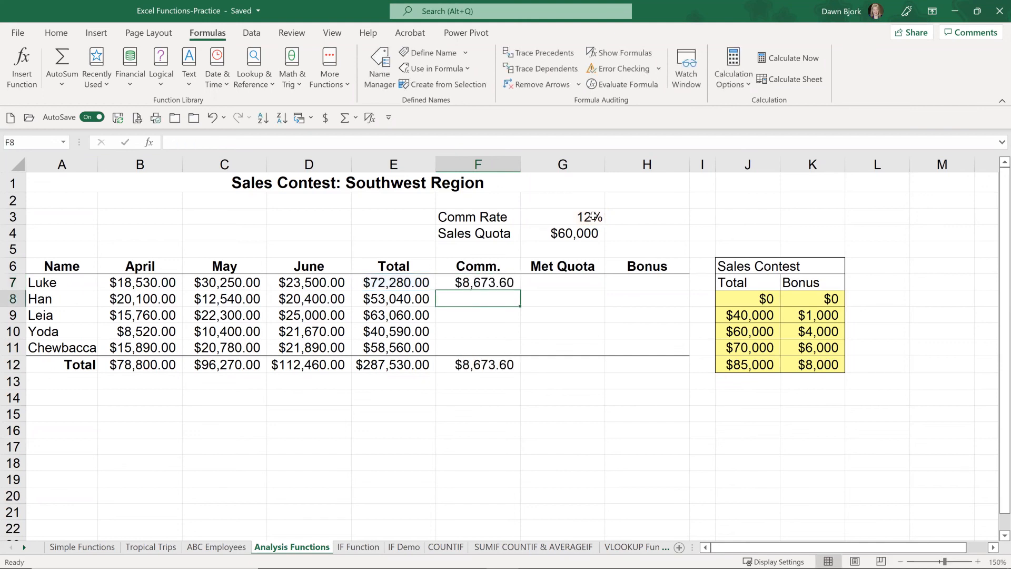
pyautogui.click(500, 282)
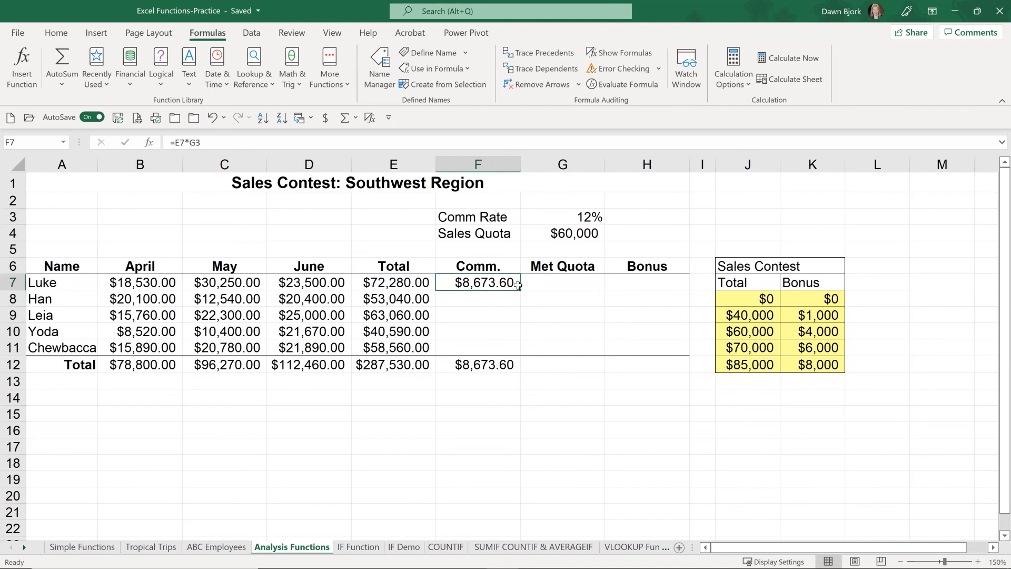
pyautogui.moveTo(521, 290); pyautogui.dragTo(525, 350)
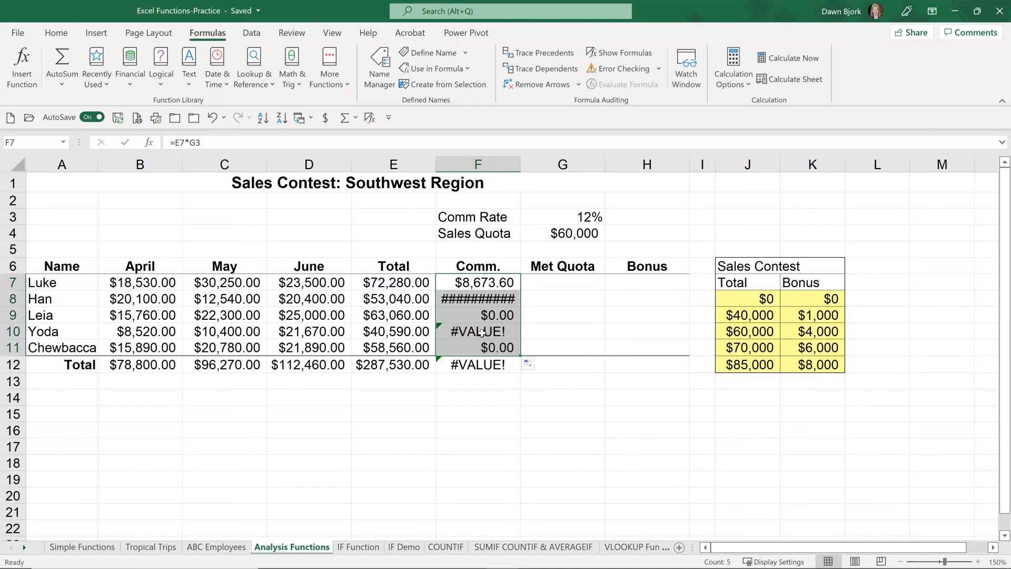
# - Inspect the copied commission formula in F8, and undo both the fill and the original formula in F7
pyautogui.click(479, 300)
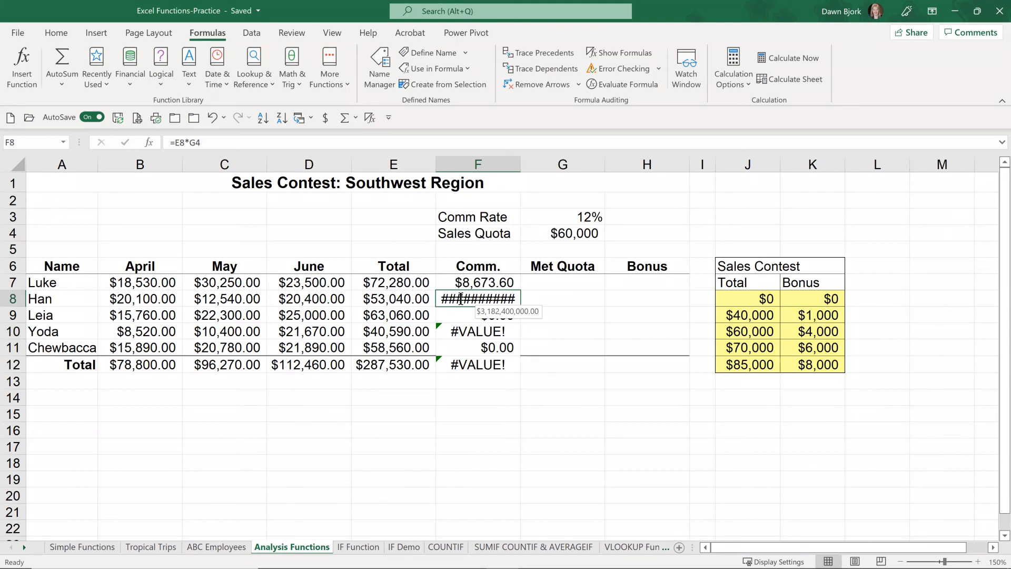
pyautogui.doubleClick(460, 299)
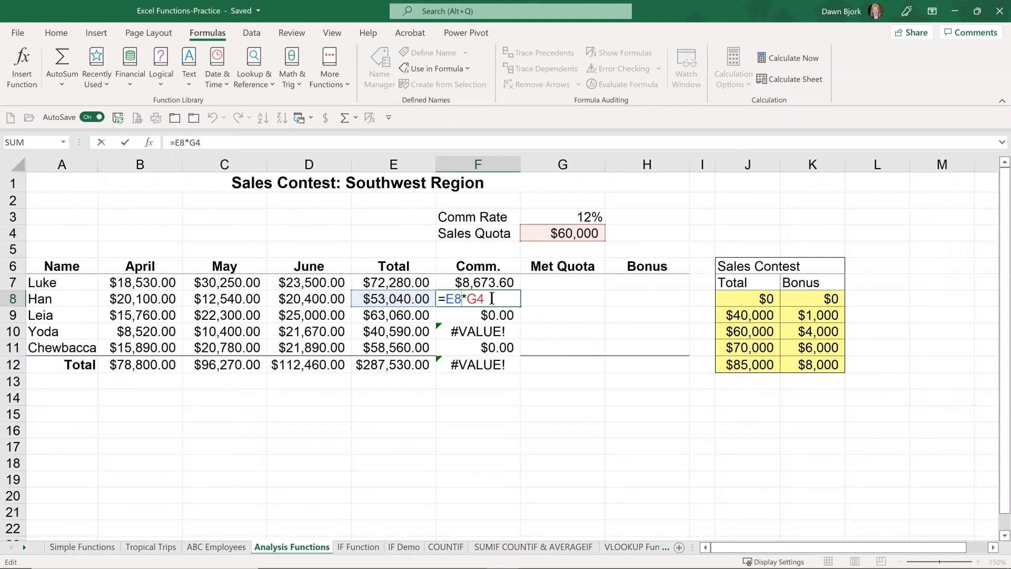
pyautogui.hotkey('ctrl', 'Return')
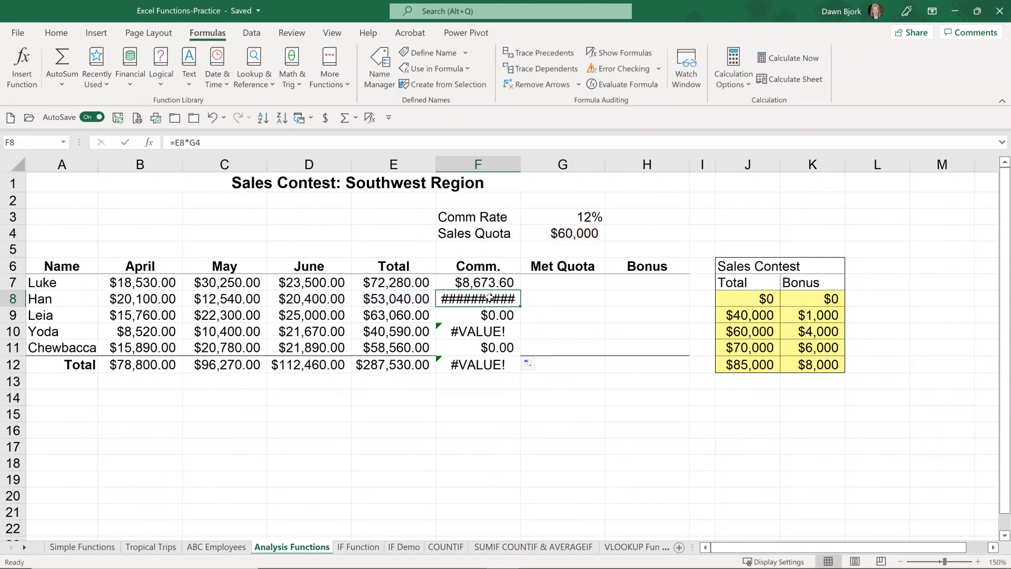
pyautogui.hotkey('ctrl', 'z')
pyautogui.hotkey('ctrl', 'z')
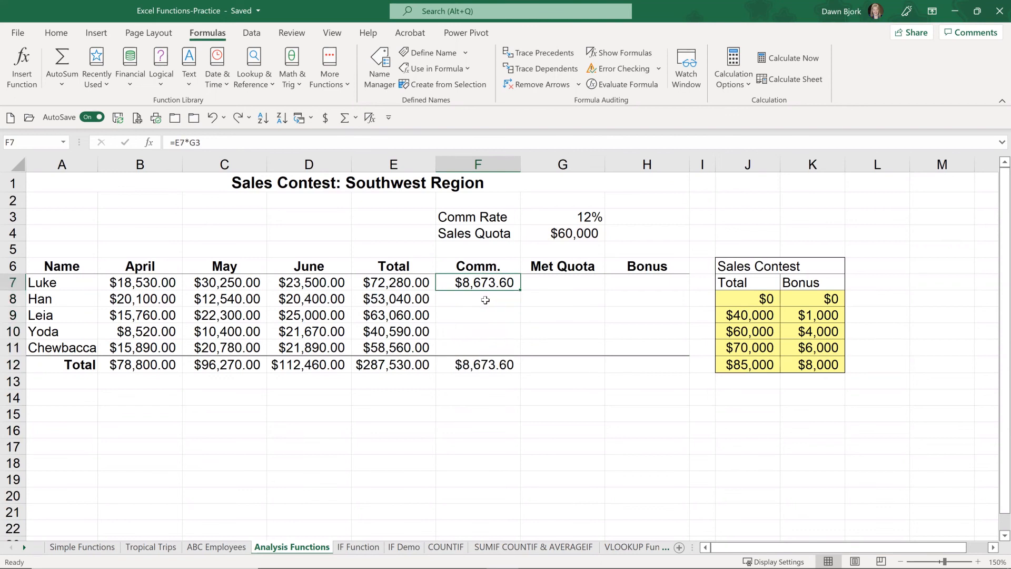
pyautogui.hotkey('ctrl', 'z')
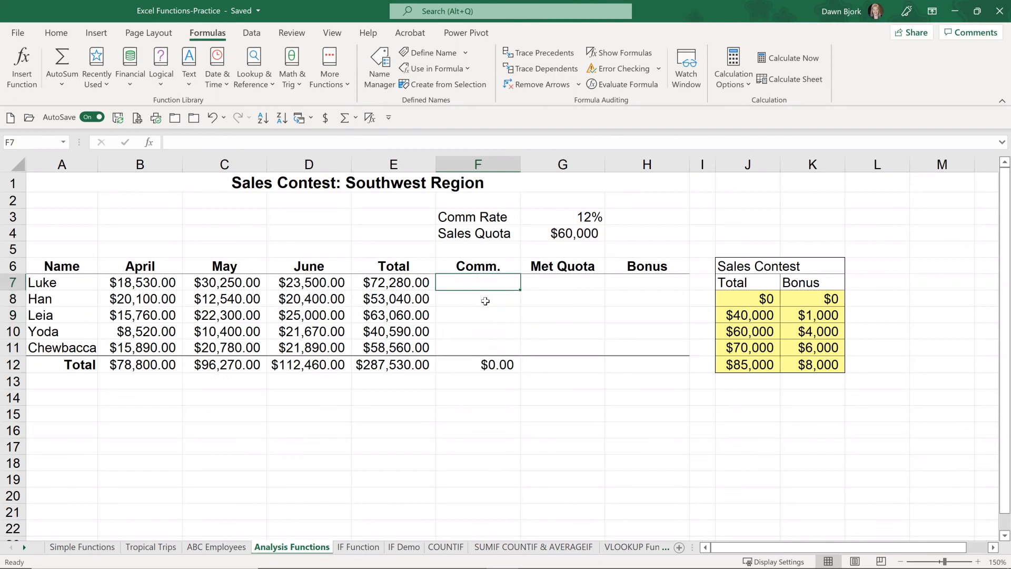
# - Enter =E7*$G$3 in F7 with an absolute reference to the commission rate and fill it down through F11
pyautogui.write('=')
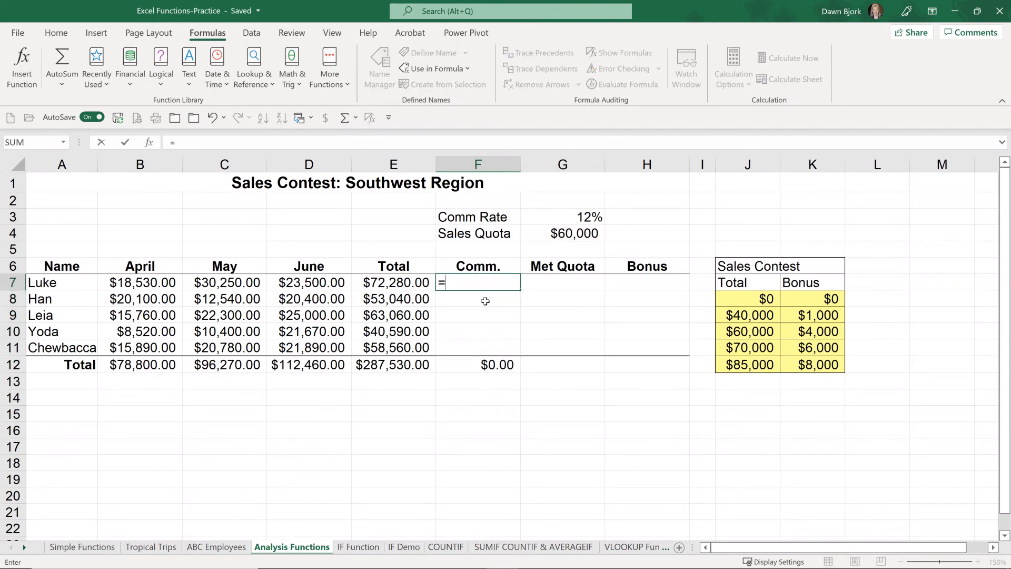
pyautogui.click(396, 281)
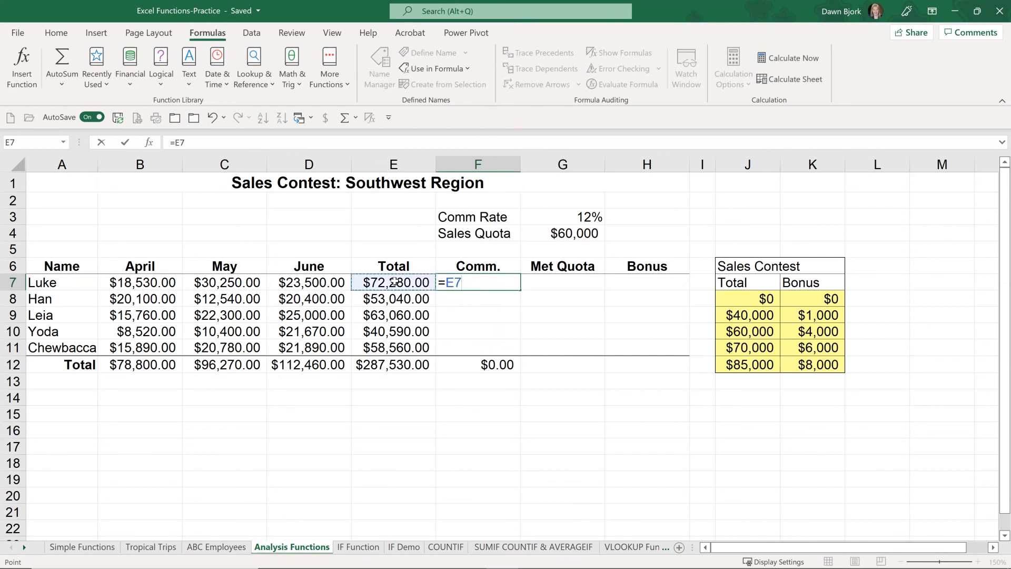
pyautogui.write('*')
pyautogui.click(574, 218)
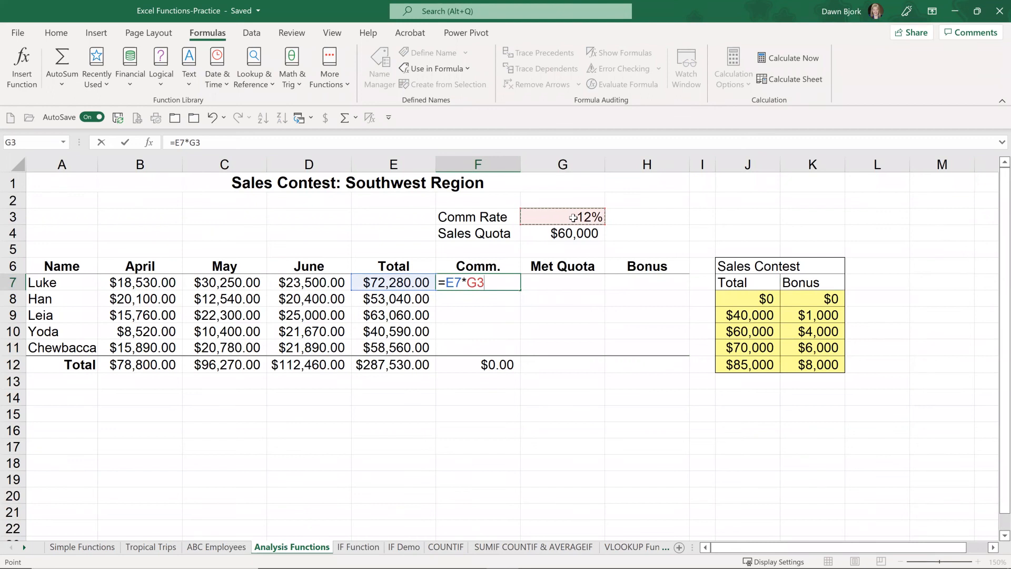
pyautogui.press('F4')
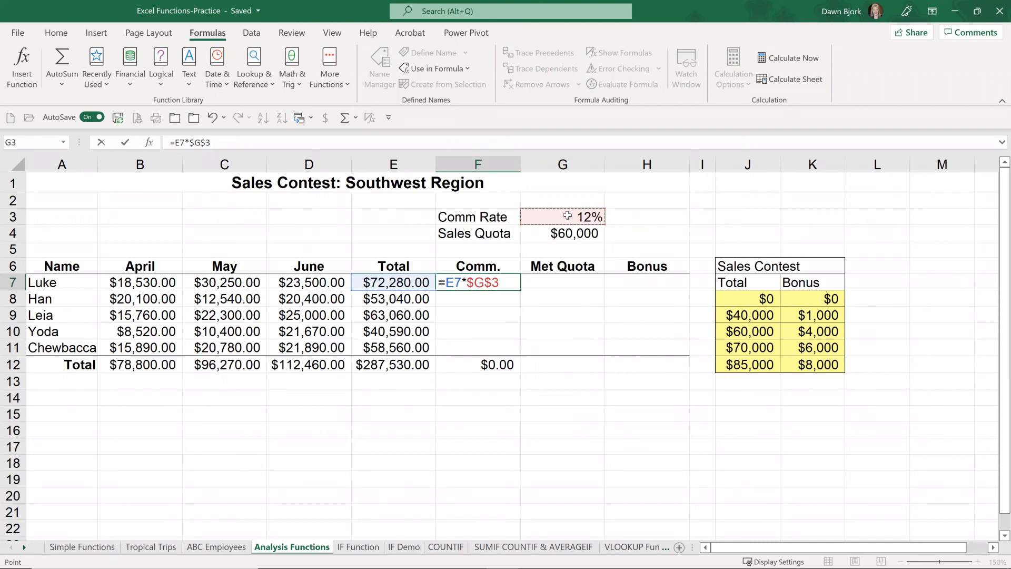
pyautogui.press('Return')
pyautogui.click(507, 281)
pyautogui.moveTo(520, 290); pyautogui.dragTo(519, 352)
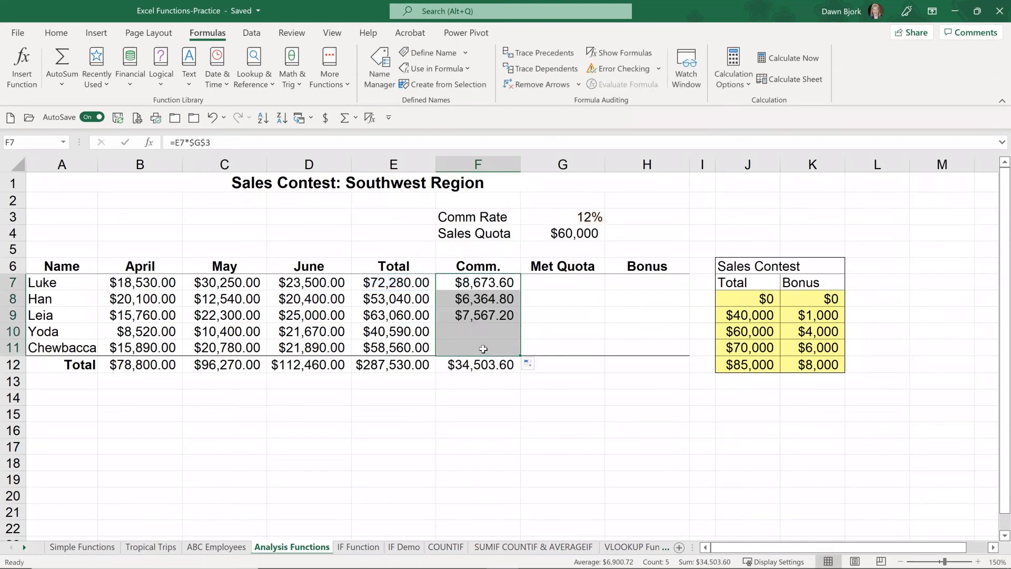
# - Check the cell references in the copied commission formulas in F8 and F10, and return to F7
pyautogui.click(483, 300)
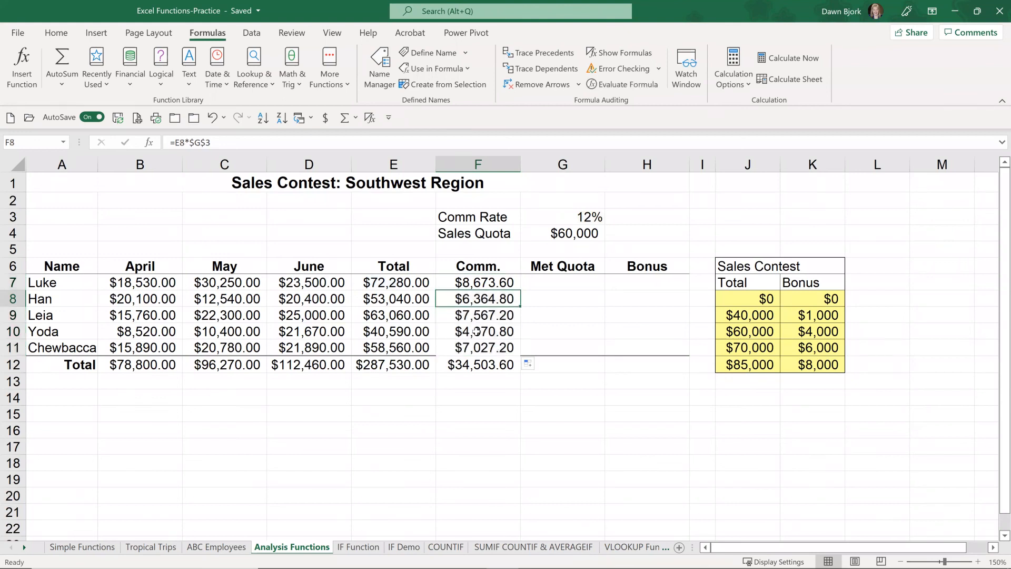
pyautogui.doubleClick(476, 332)
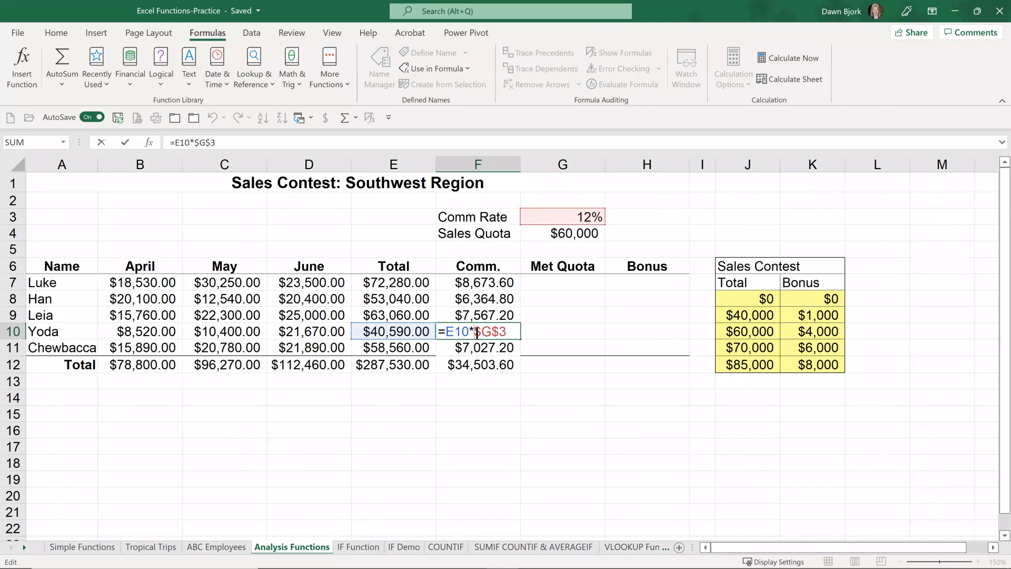
pyautogui.hotkey('ctrl', 'Return')
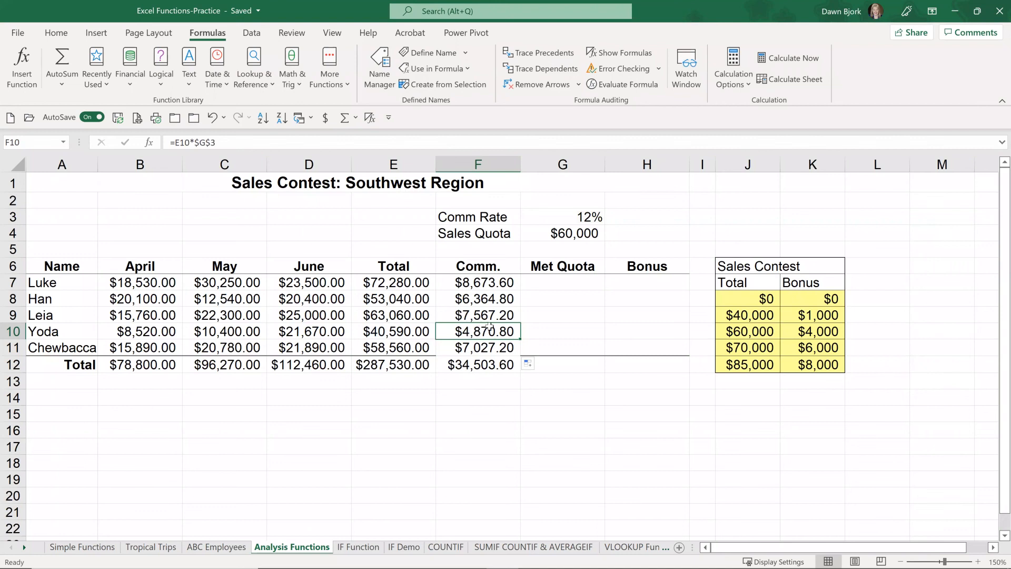
pyautogui.click(479, 283)
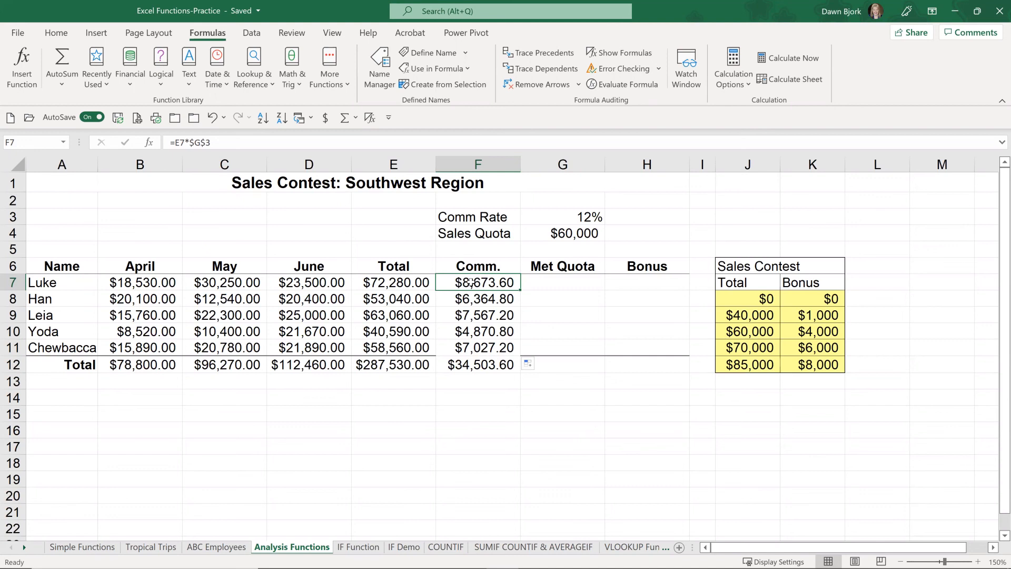
# - Open the recent Errors & Auditing workbook stored in the OneDrive Desktop folder and dismiss the opening alert
pyautogui.click(17, 32)
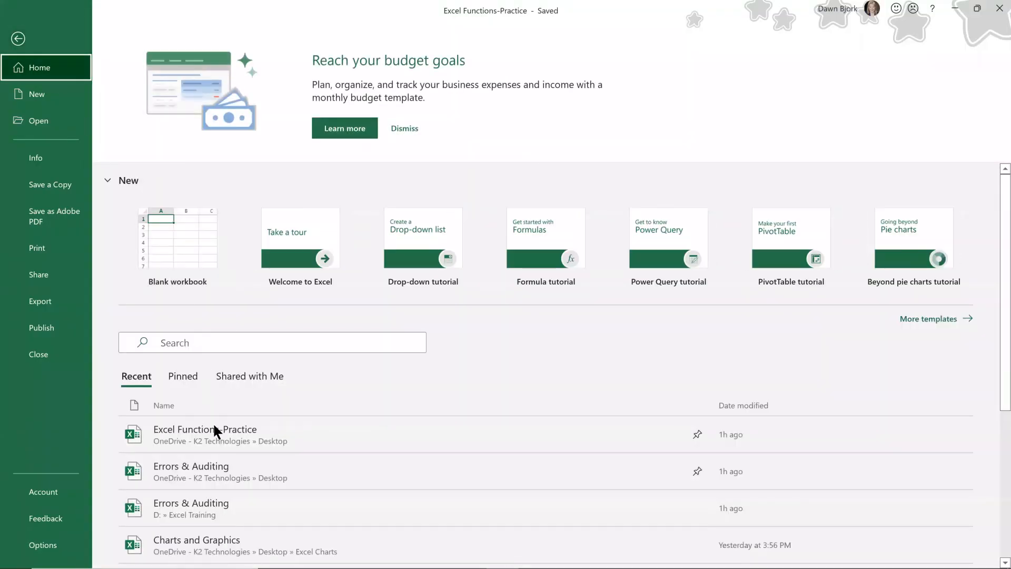
pyautogui.click(228, 472)
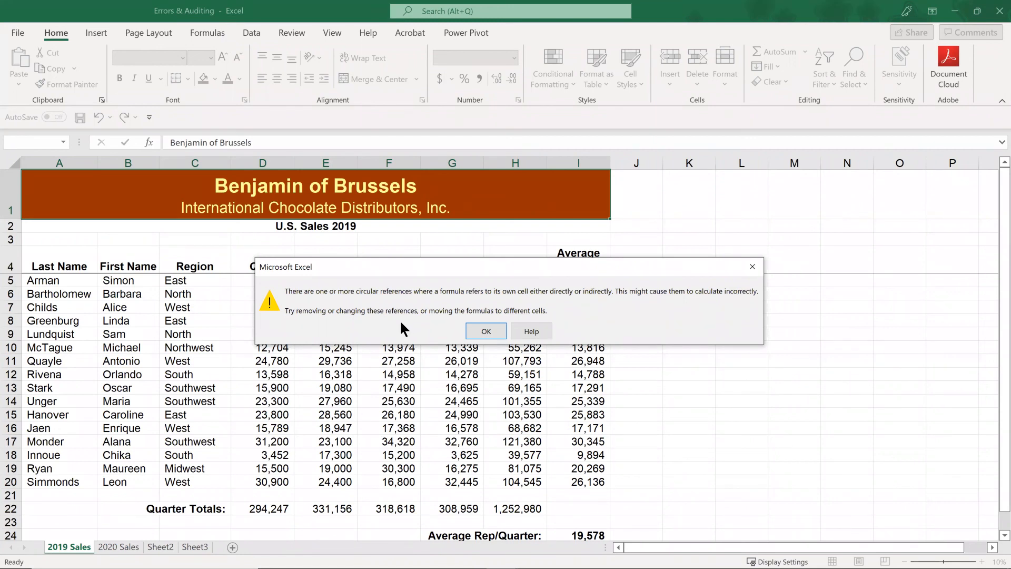
pyautogui.click(484, 331)
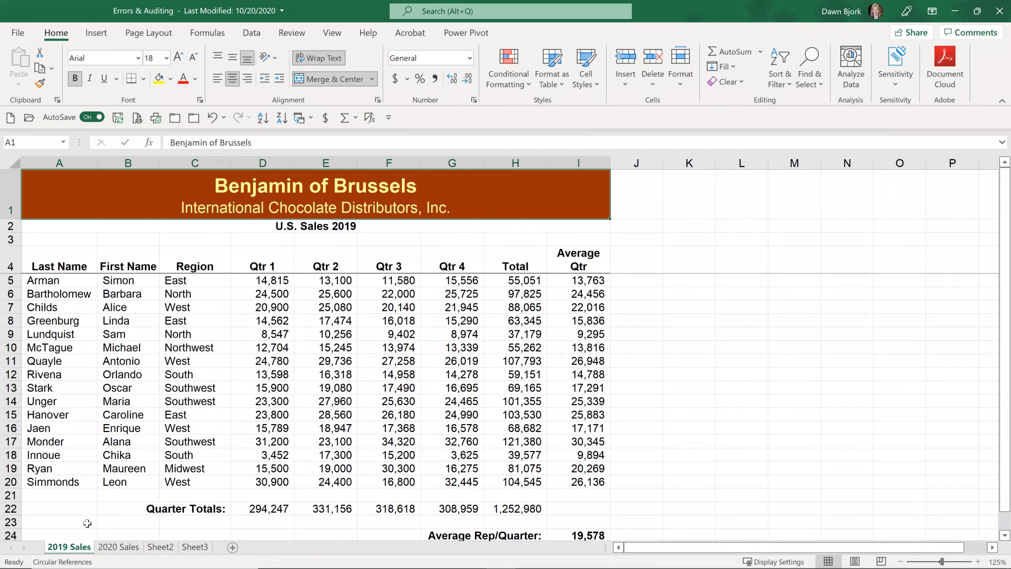
# - Locate the workbook's circular reference with Error Checking and go to cell H9 on the 2020 Sales sheet
pyautogui.moveTo(87, 559)
pyautogui.click(206, 33)
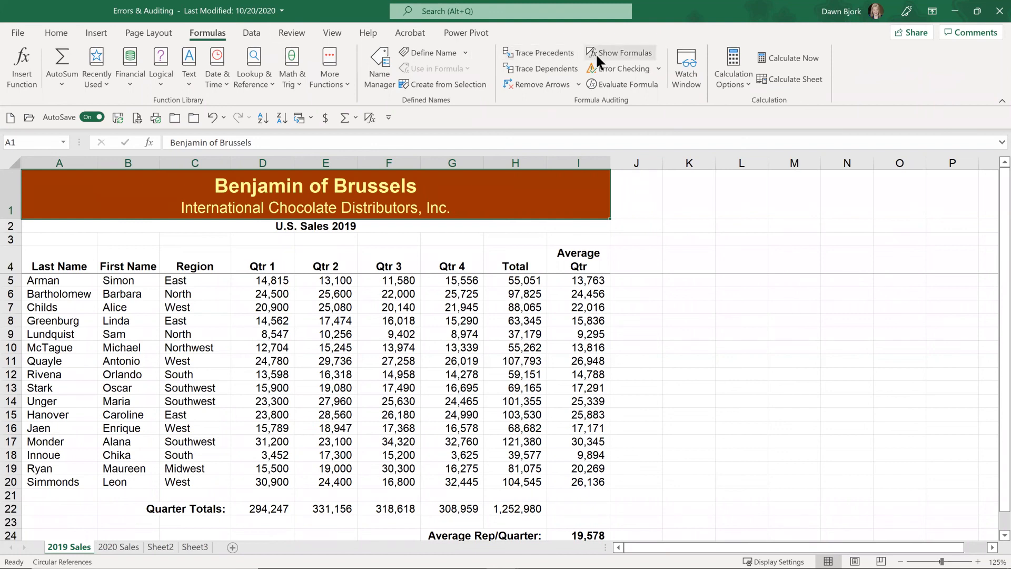
pyautogui.click(659, 68)
pyautogui.moveTo(676, 127)
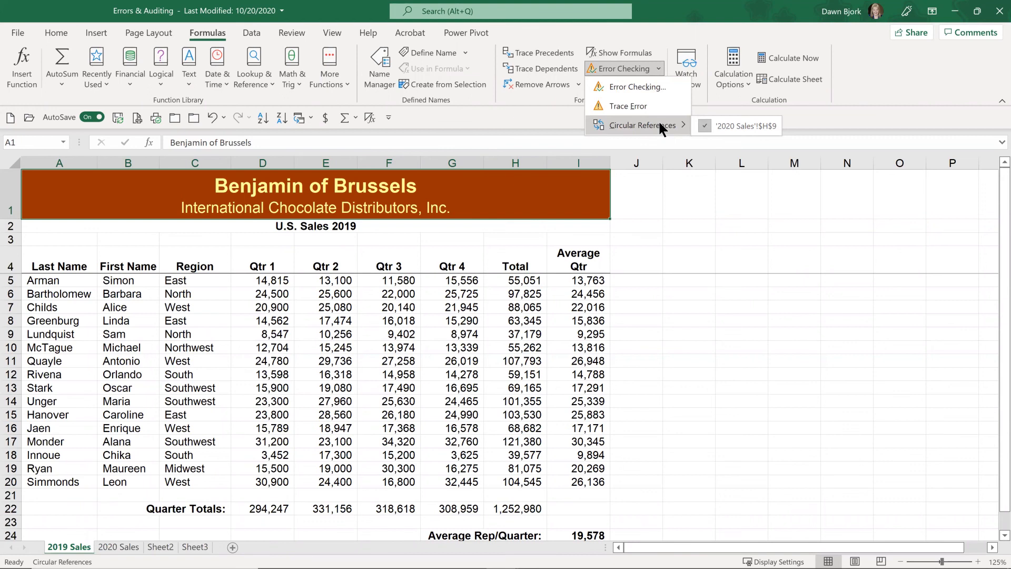
pyautogui.click(748, 126)
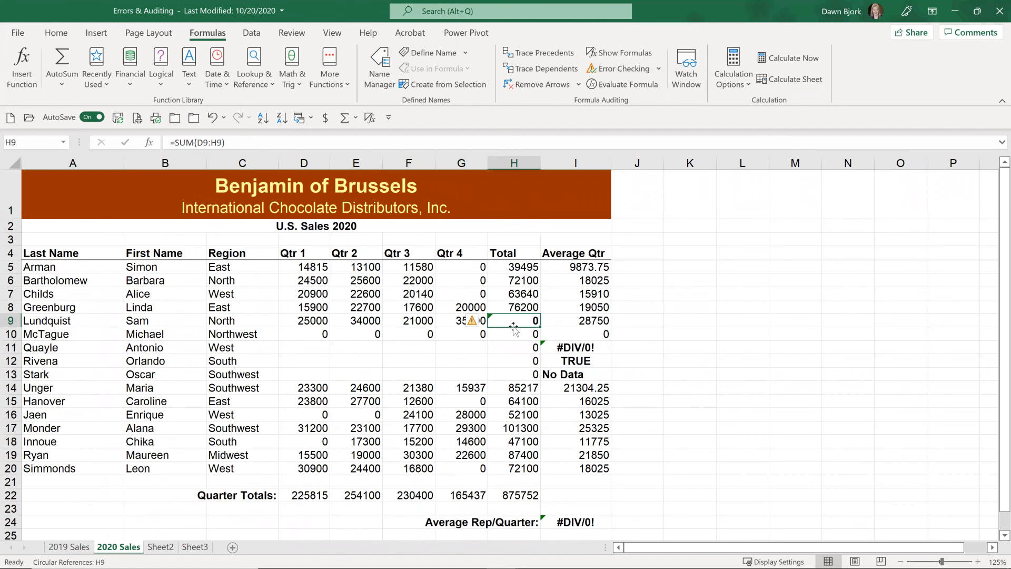
# - Examine the SUM range in Total cell H9 and correct the inconsistent formula by copying the formula from above
pyautogui.doubleClick(508, 320)
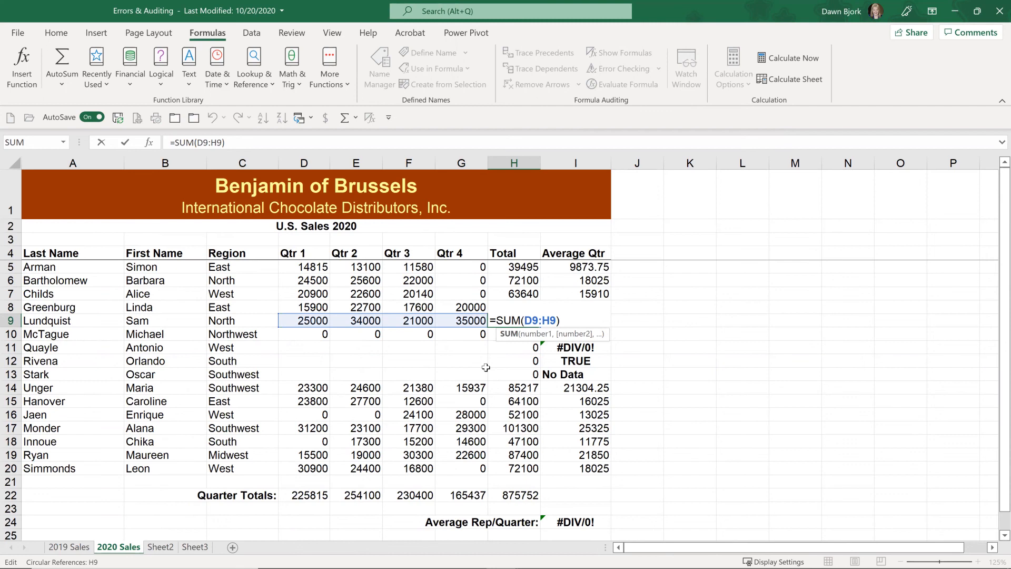
pyautogui.hotkey('ctrl', 'Return')
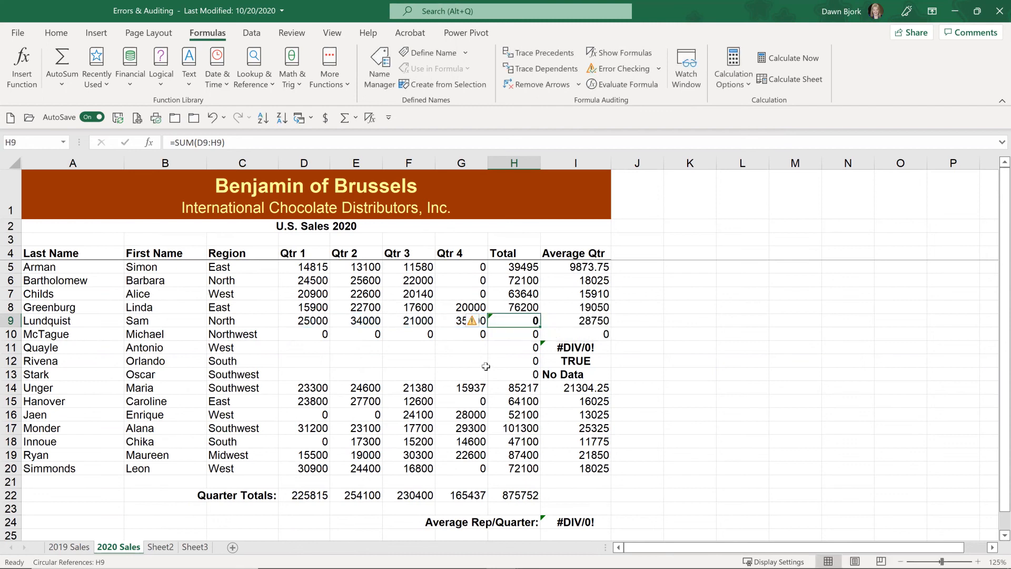
pyautogui.doubleClick(513, 321)
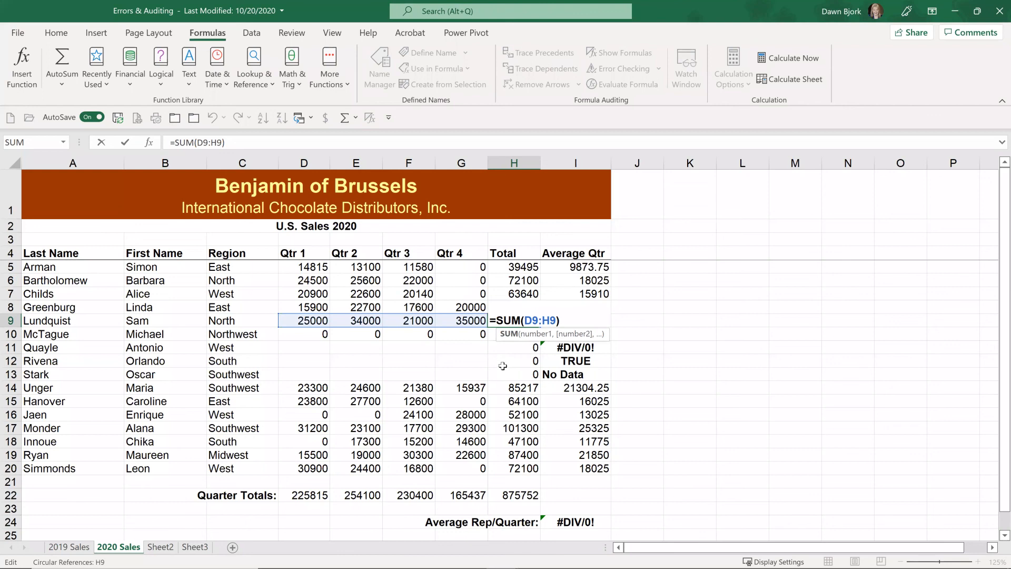
pyautogui.press('Escape')
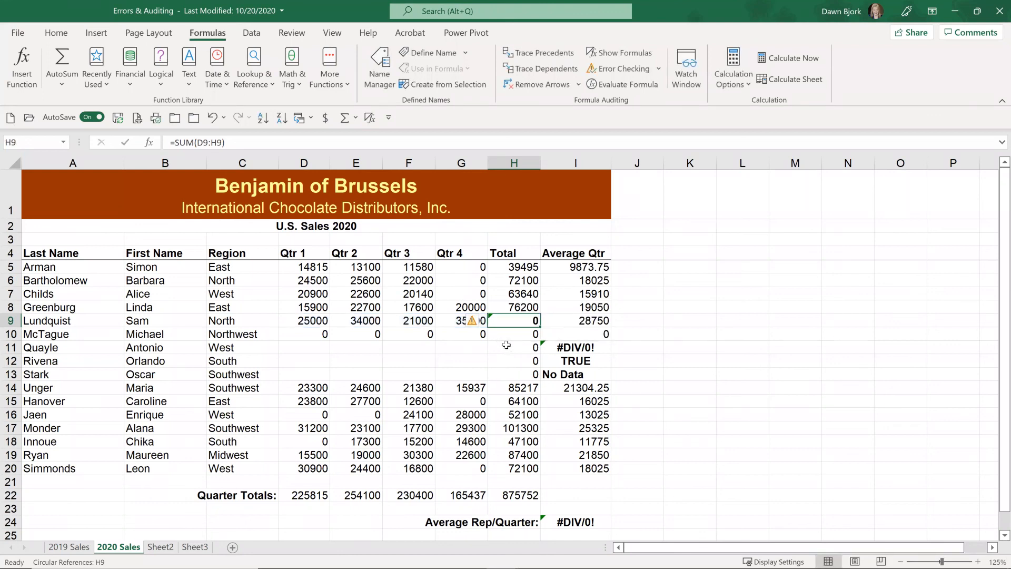
pyautogui.click(482, 320)
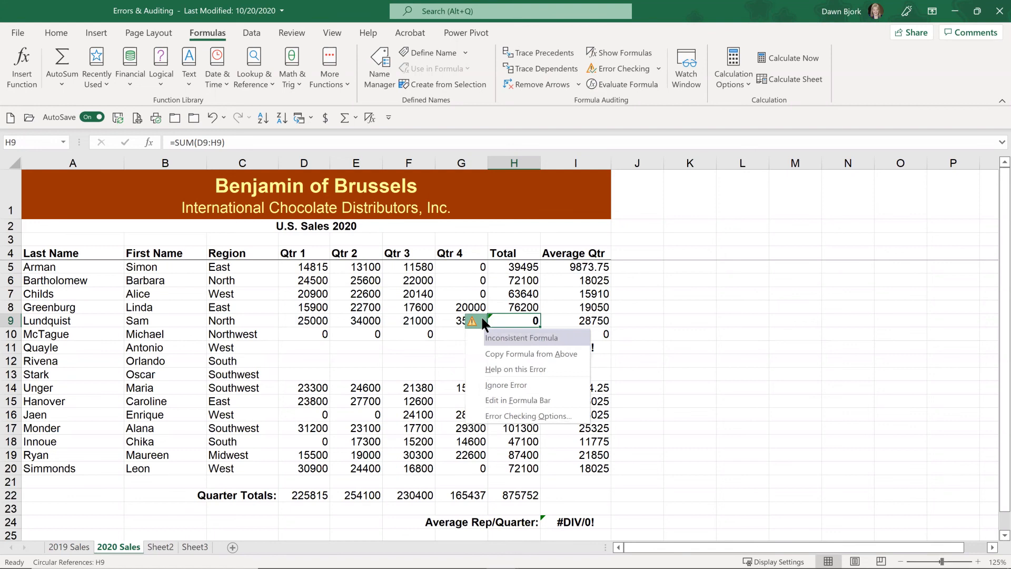
pyautogui.click(502, 352)
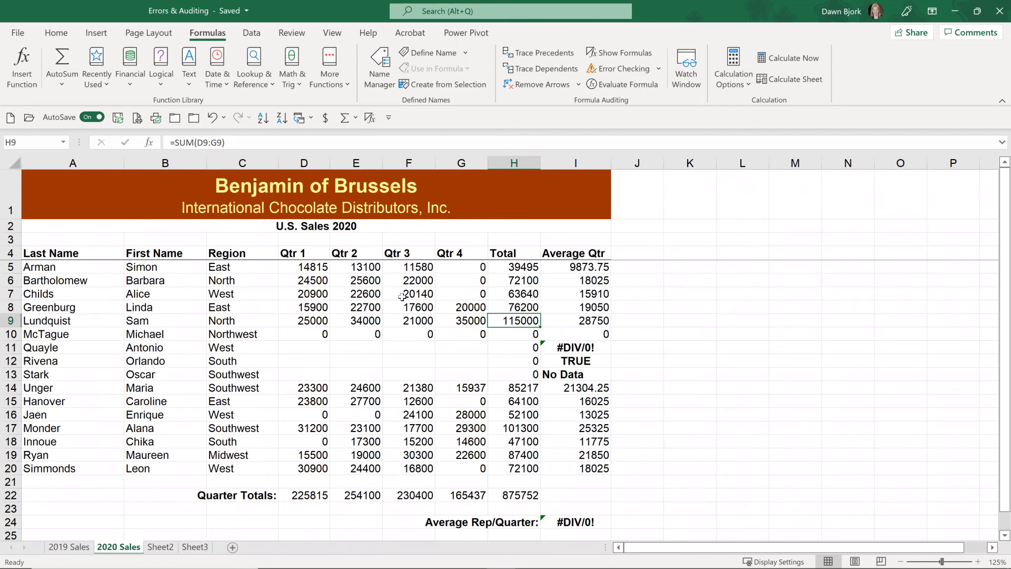
# - Switch back to the Excel Functions-Practice workbook
pyautogui.click(312, 118)
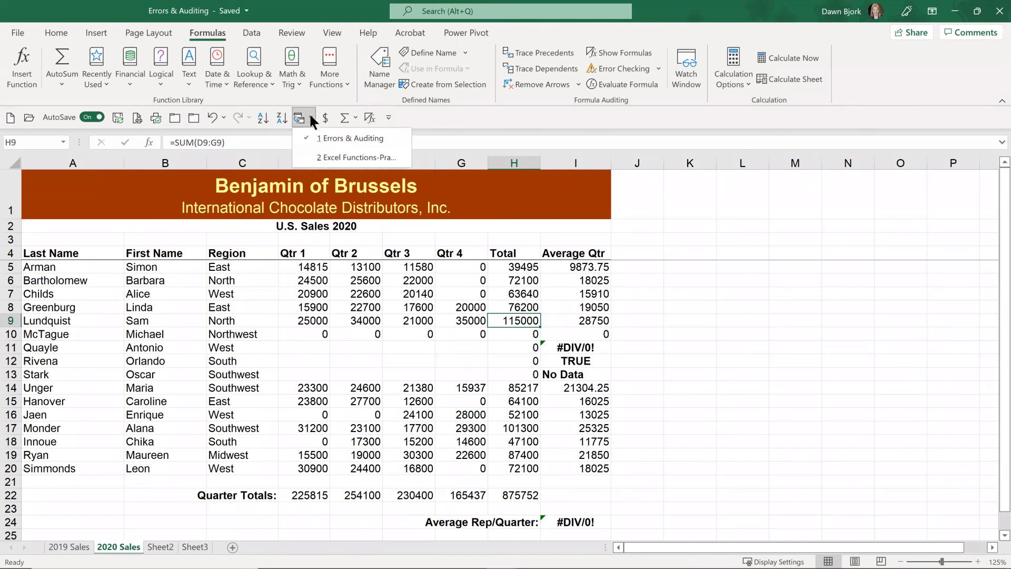
pyautogui.click(327, 156)
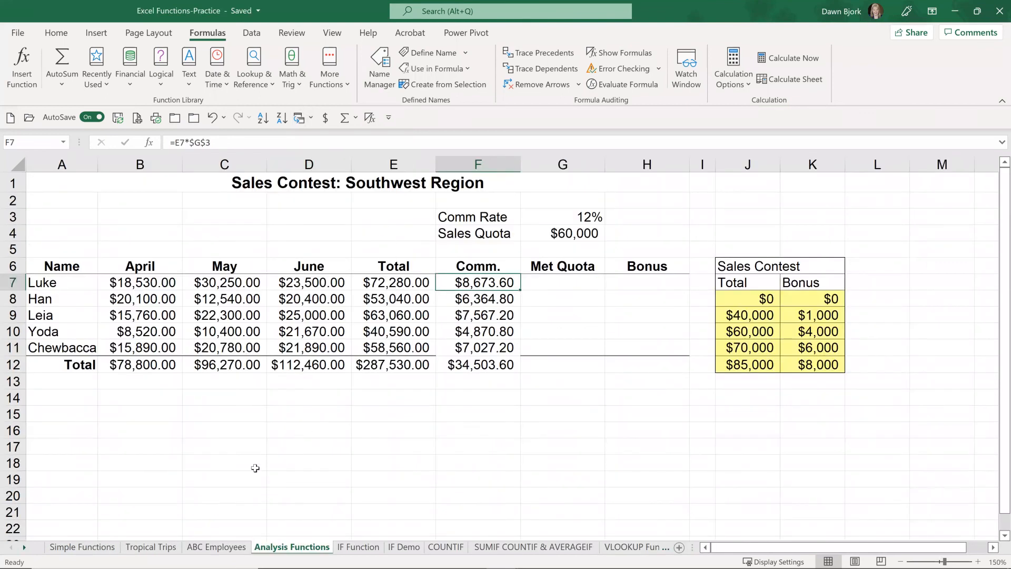
# - Name the grand total cell F9 on the Tropical Trips sheet TripsTotal
pyautogui.click(154, 550)
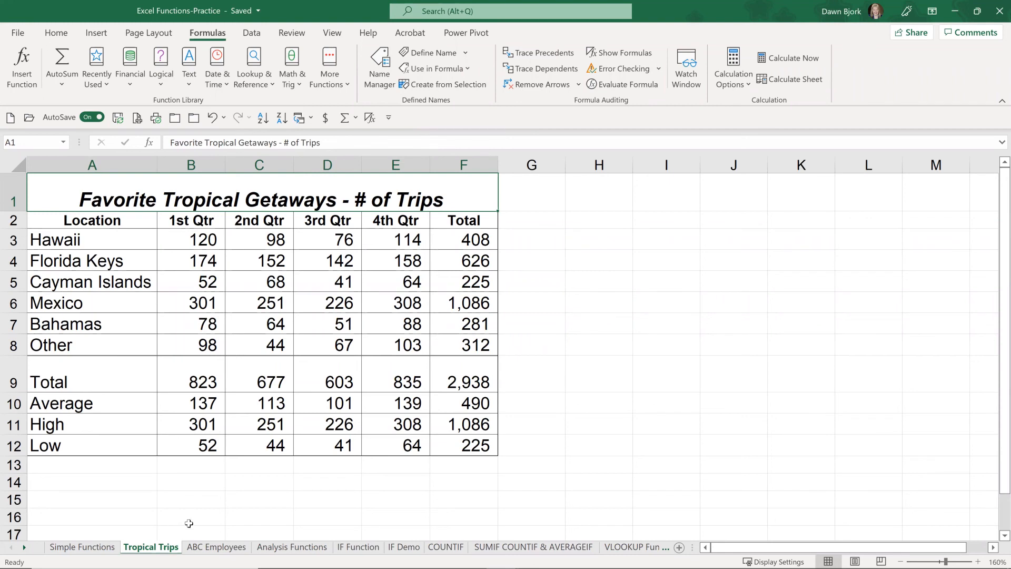
pyautogui.click(470, 377)
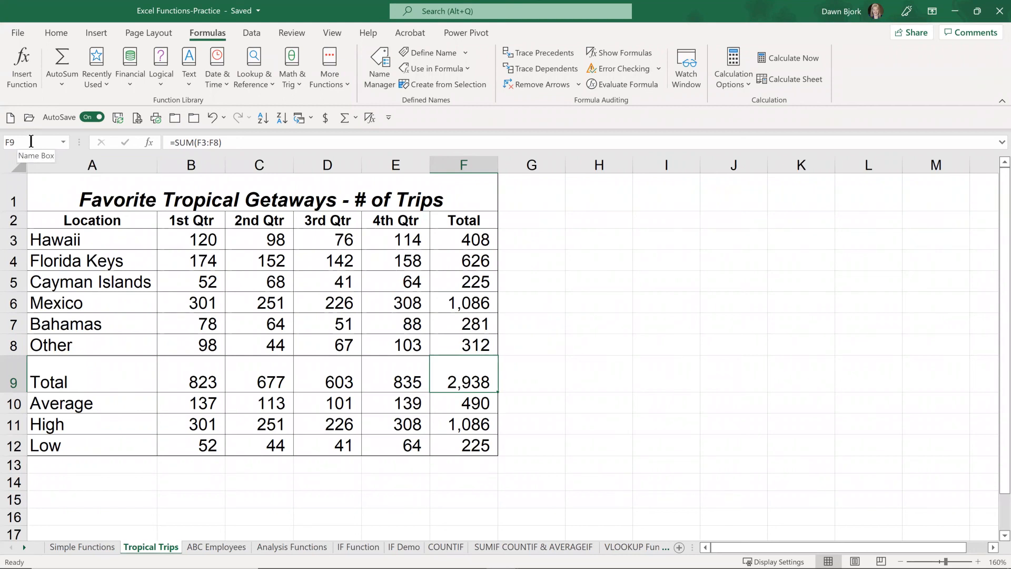
pyautogui.click(31, 141)
pyautogui.write('TripsTotal')
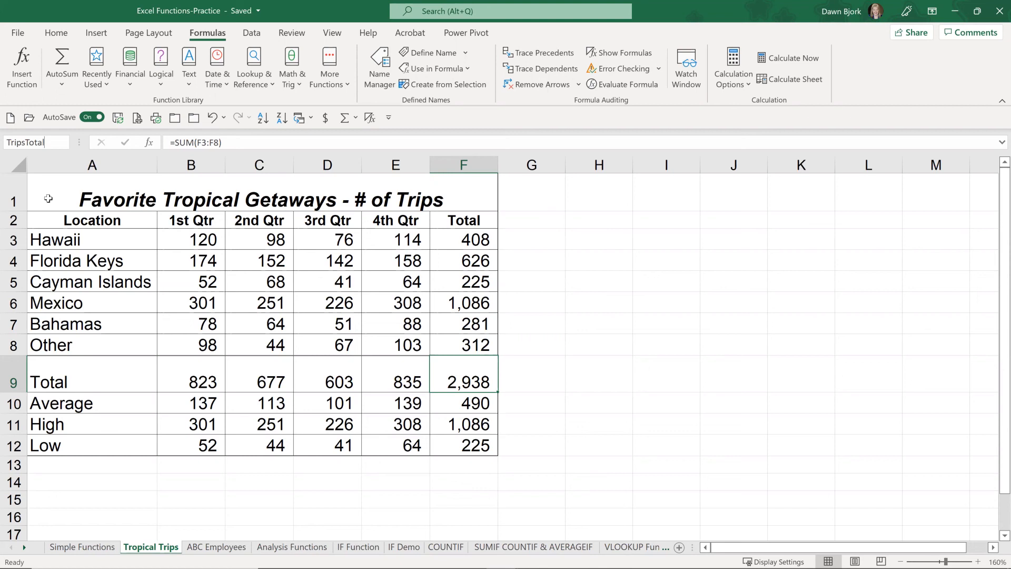
pyautogui.press('Return')
# - From a cell on the ABC Employees sheet, jump to the named cell TripsTotal
pyautogui.click(209, 547)
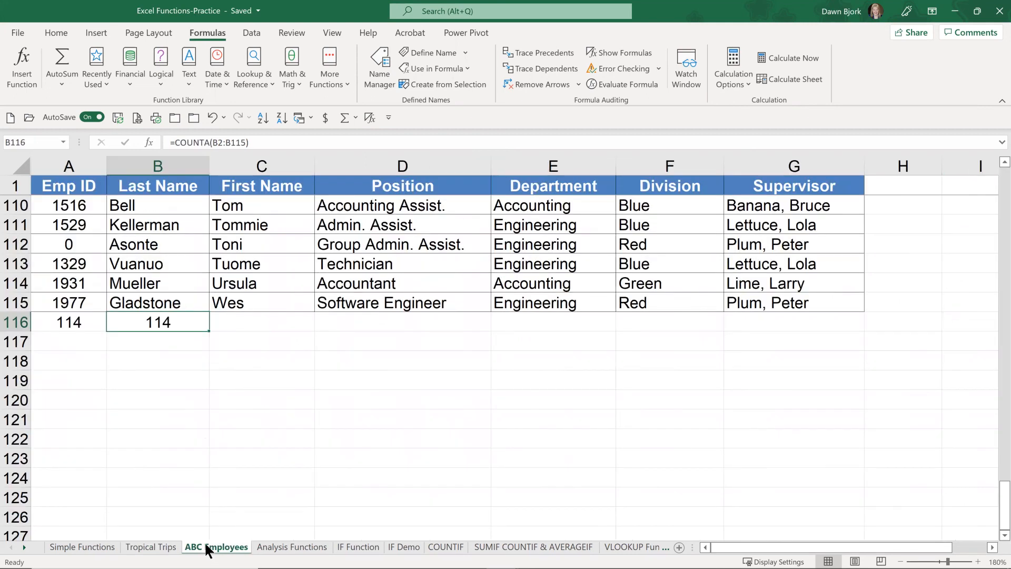
pyautogui.click(173, 222)
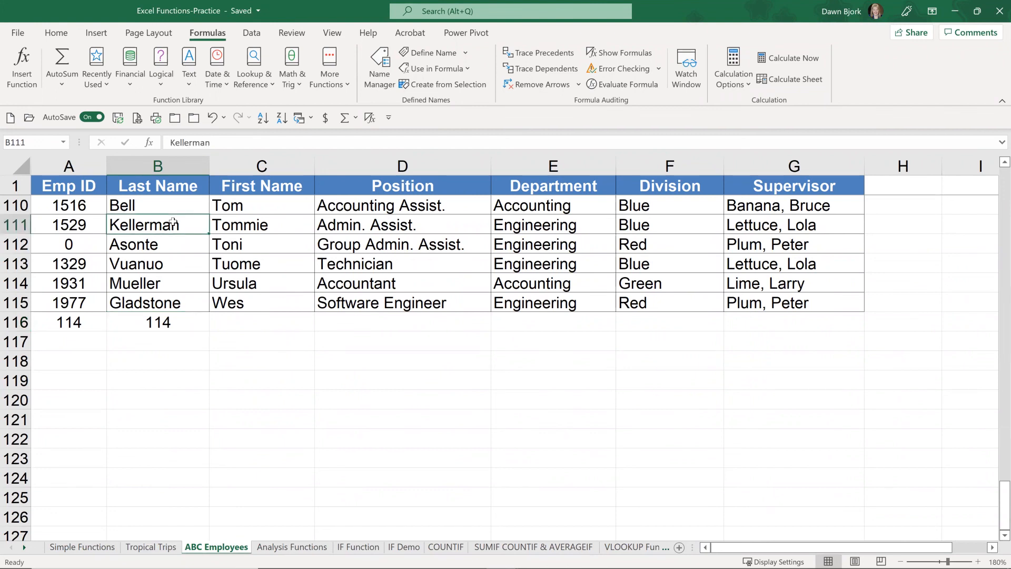
pyautogui.click(62, 141)
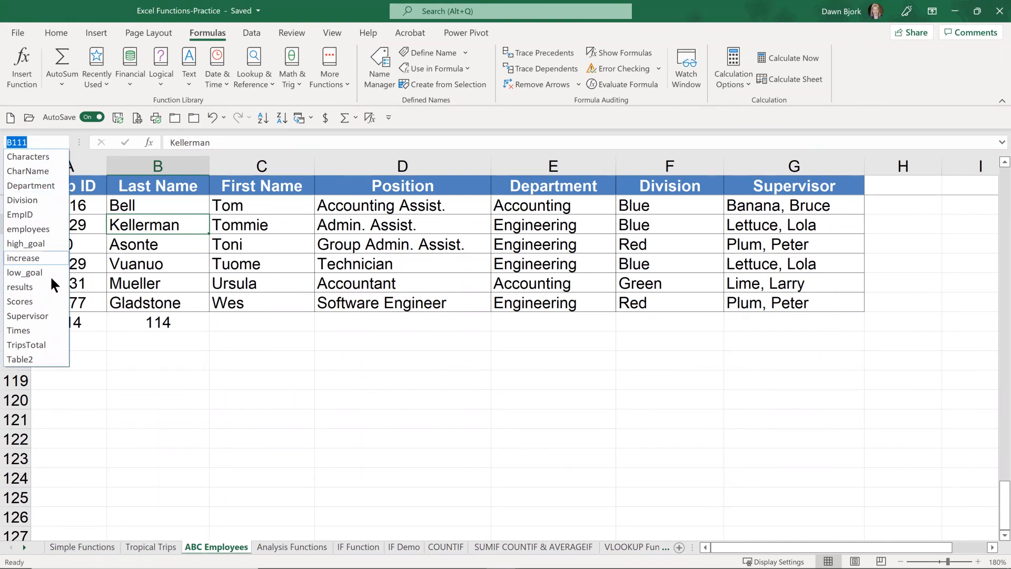
pyautogui.click(33, 343)
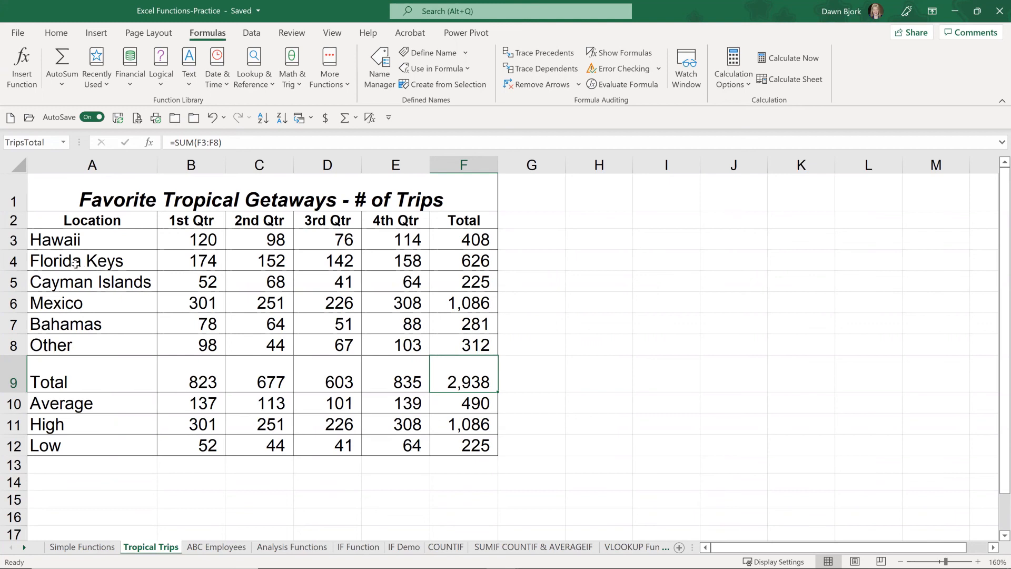
# - Define the name Hawaii with Workbook scope for the Hawaii row, A3:F3, on the Tropical Trips sheet
pyautogui.moveTo(66, 240); pyautogui.dragTo(453, 240)
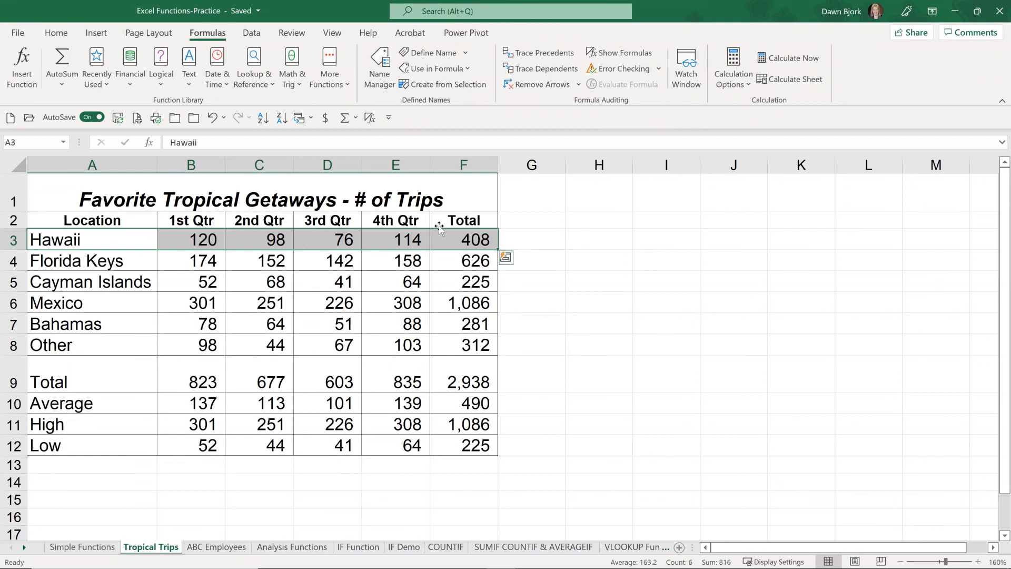
pyautogui.click(437, 51)
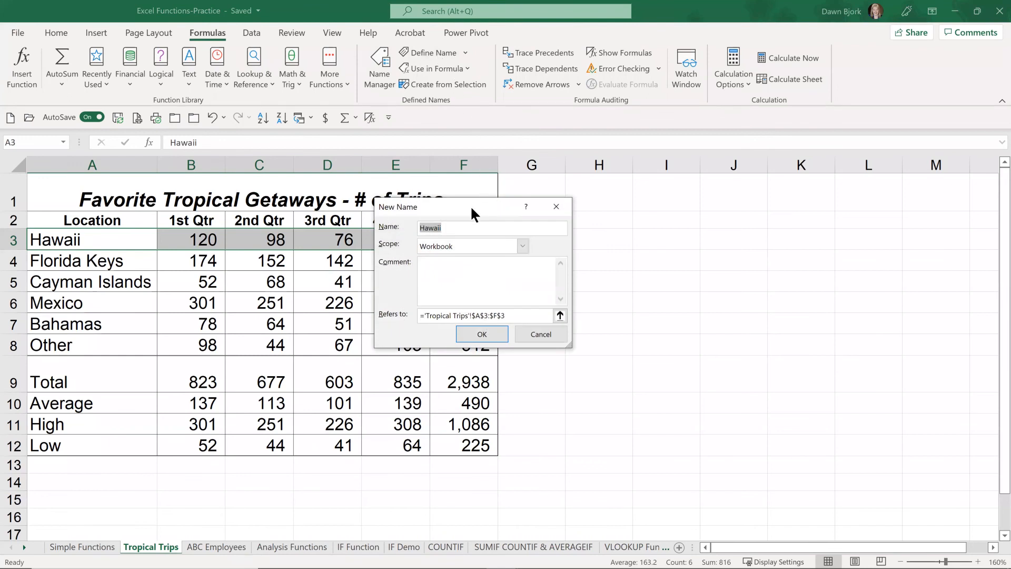
pyautogui.moveTo(473, 209); pyautogui.dragTo(604, 200)
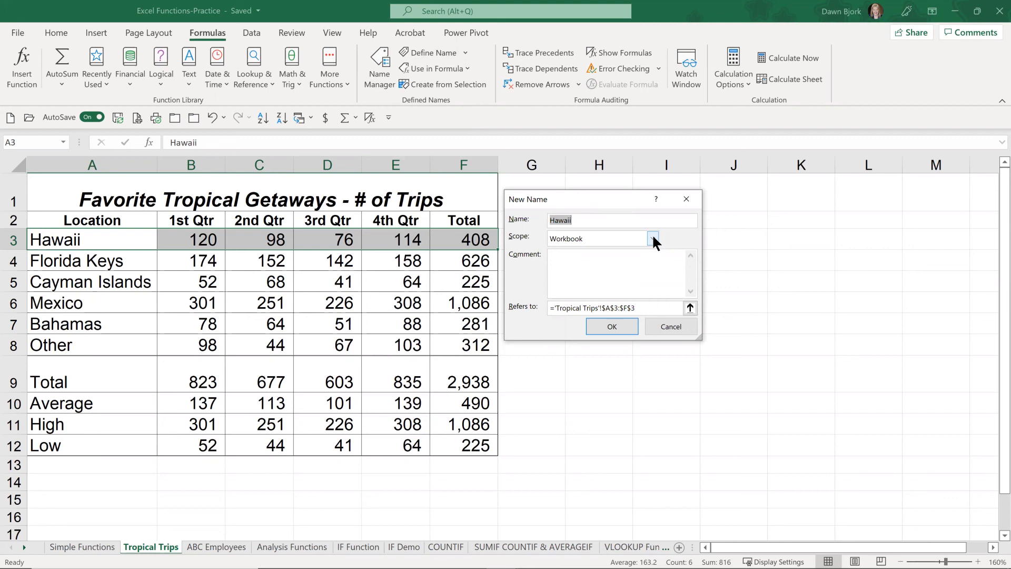
pyautogui.click(611, 326)
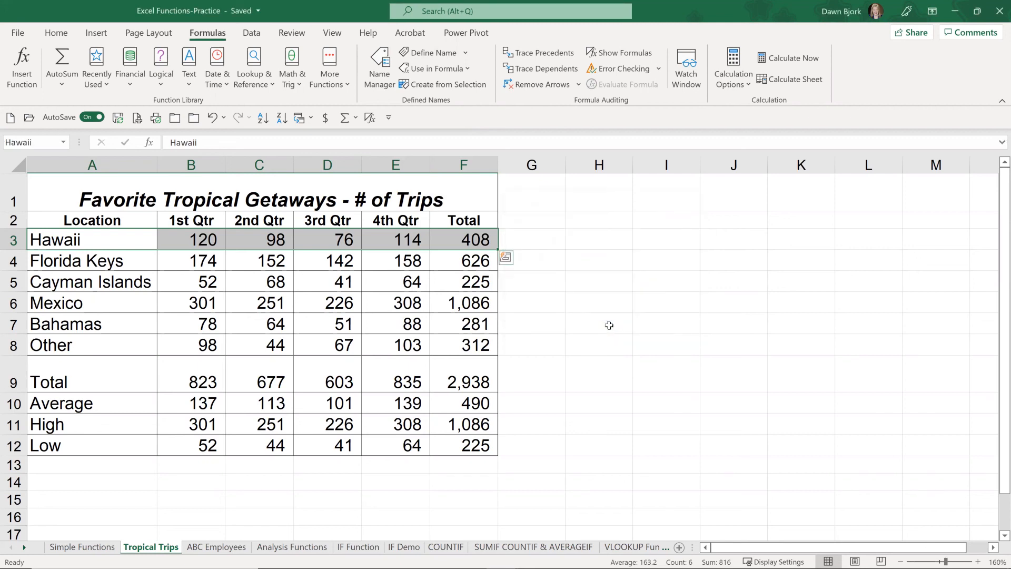
# - Check how single cells such as A3 are identified and review the workbook's defined names in the Name Manager
pyautogui.click(447, 281)
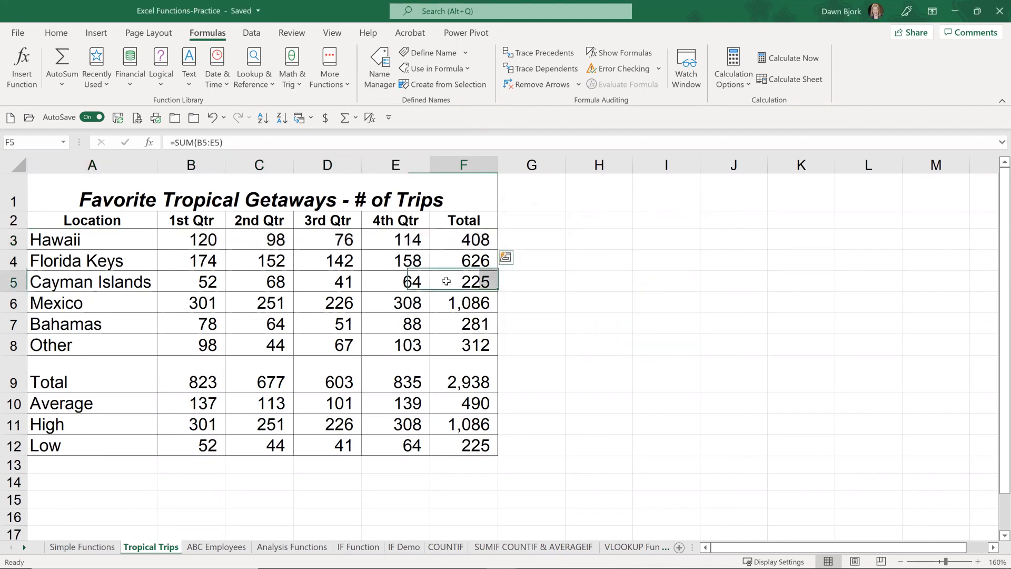
pyautogui.click(110, 240)
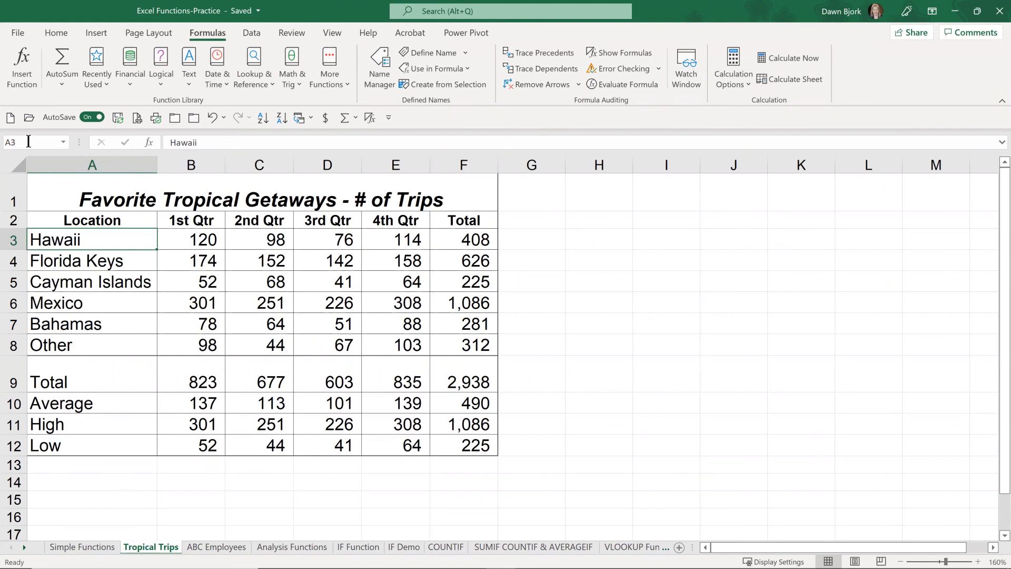
pyautogui.click(378, 69)
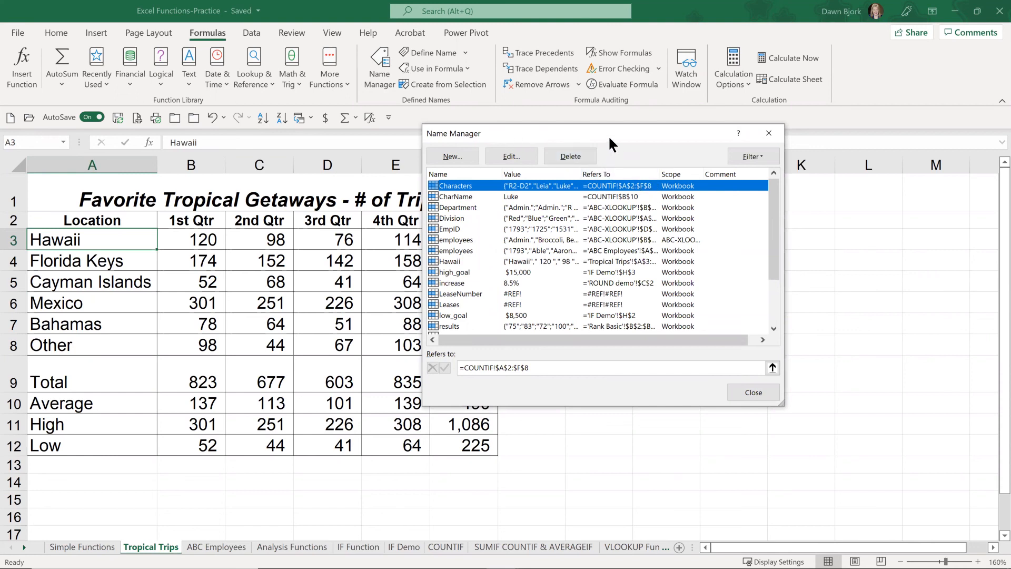
pyautogui.click(752, 391)
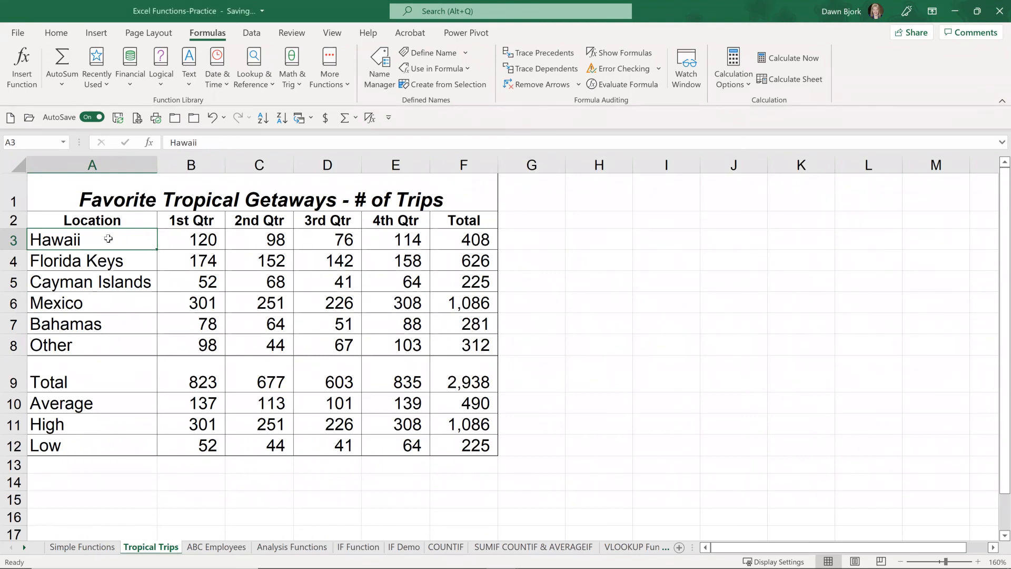
# - Name the commission rate cell G3 on the Analysis Functions sheet CommRate
pyautogui.click(308, 548)
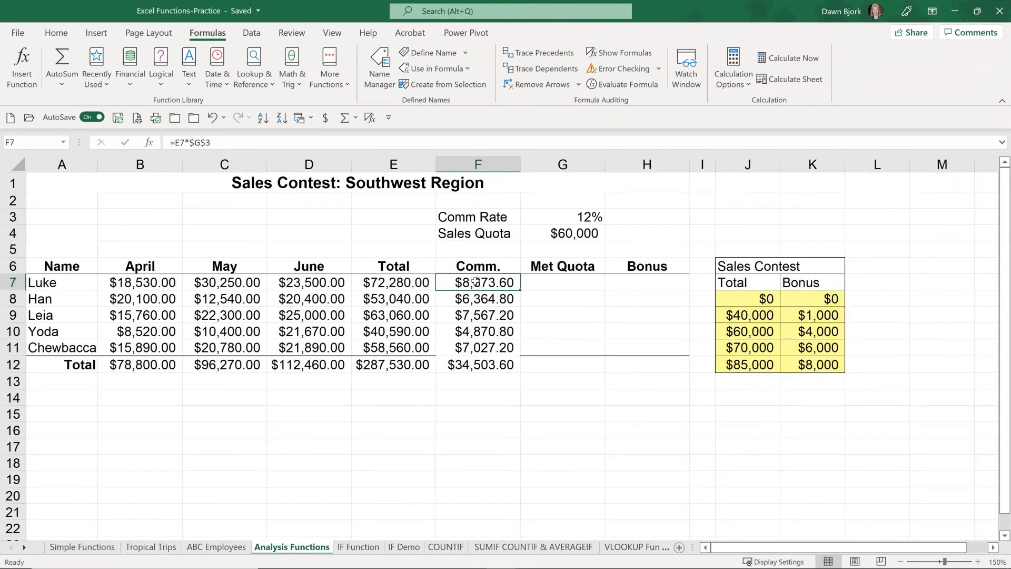
pyautogui.click(576, 216)
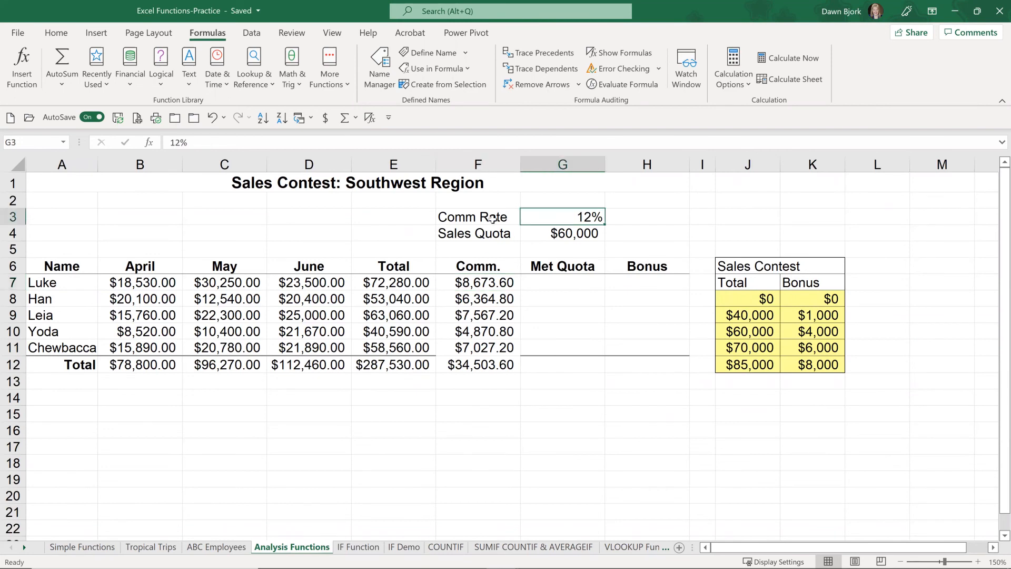
pyautogui.click(38, 137)
pyautogui.write('CommRate')
pyautogui.press('Return')
# - Clear the commissions in F7:F11 and recalculate them with =E7*CommRate, filled down from F7 to F11
pyautogui.moveTo(486, 284); pyautogui.dragTo(485, 342)
pyautogui.press('Delete')
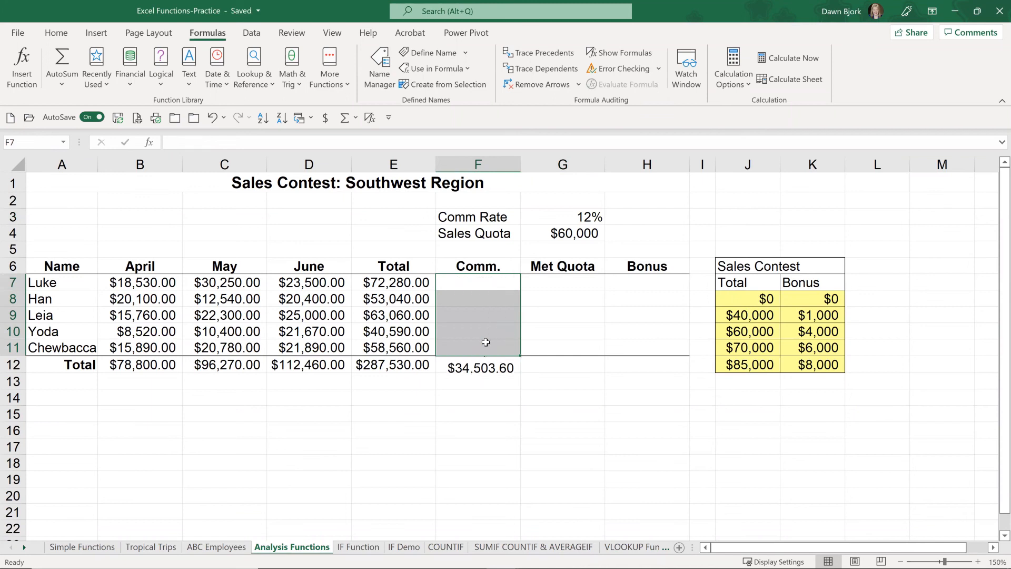
pyautogui.click(482, 282)
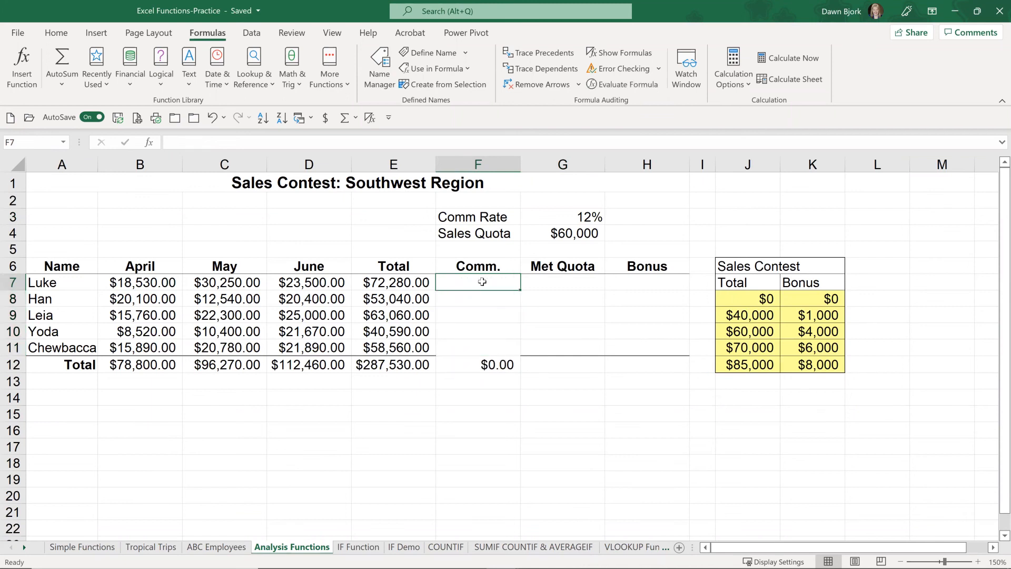
pyautogui.write('=')
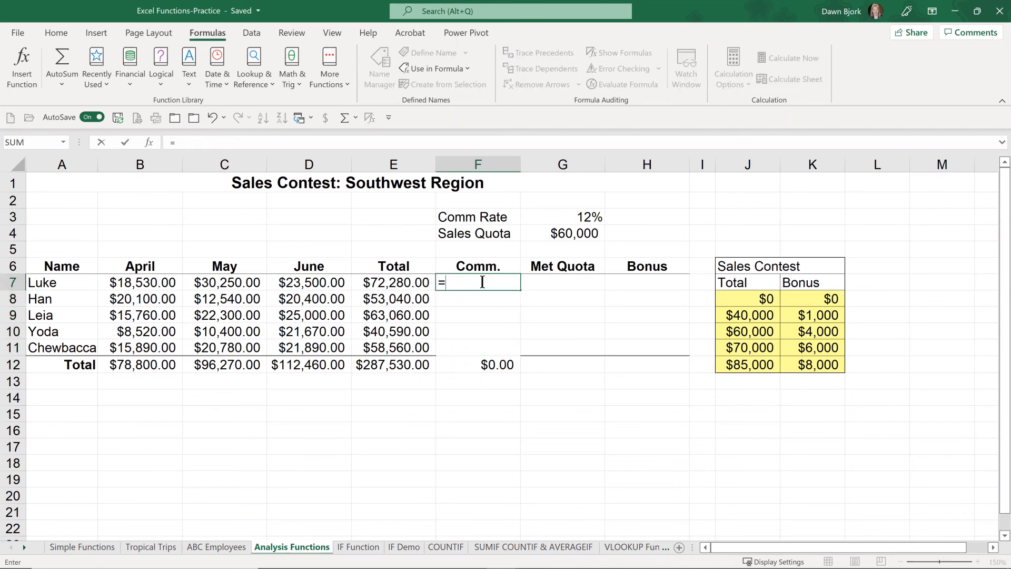
pyautogui.press('Left')
pyautogui.write('*')
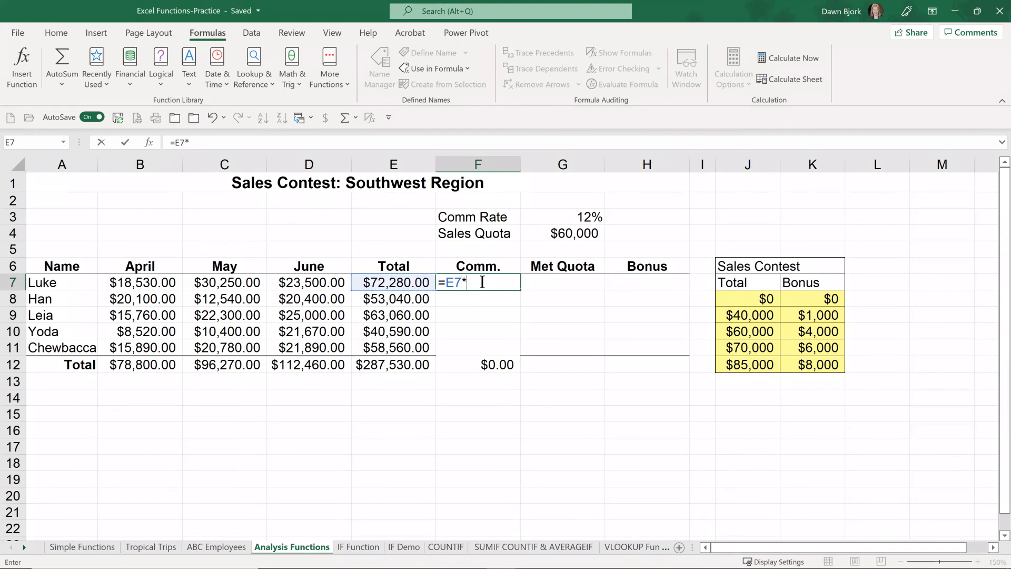
pyautogui.click(587, 217)
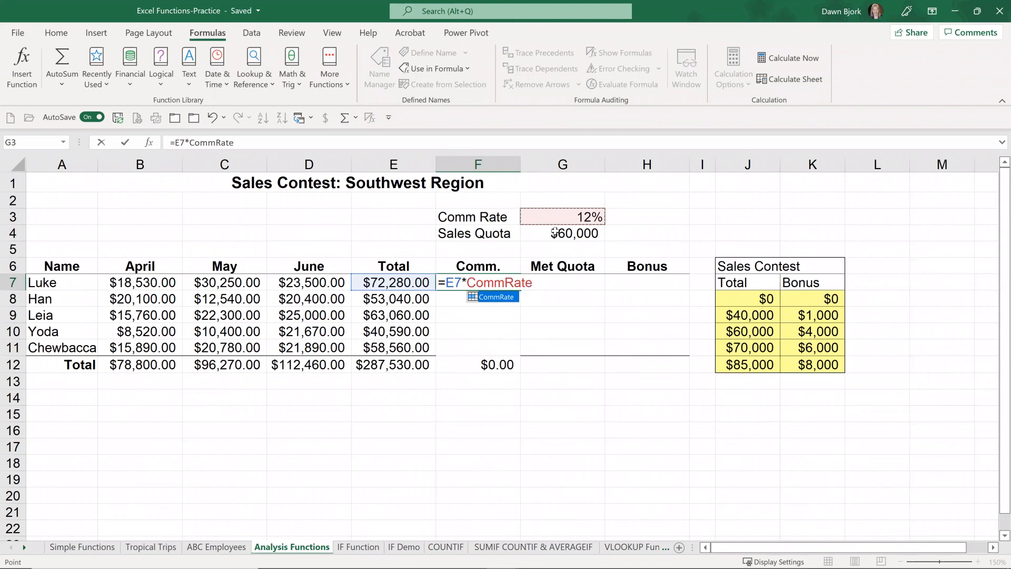
pyautogui.press('Return')
pyautogui.click(514, 284)
pyautogui.moveTo(520, 289); pyautogui.dragTo(526, 353)
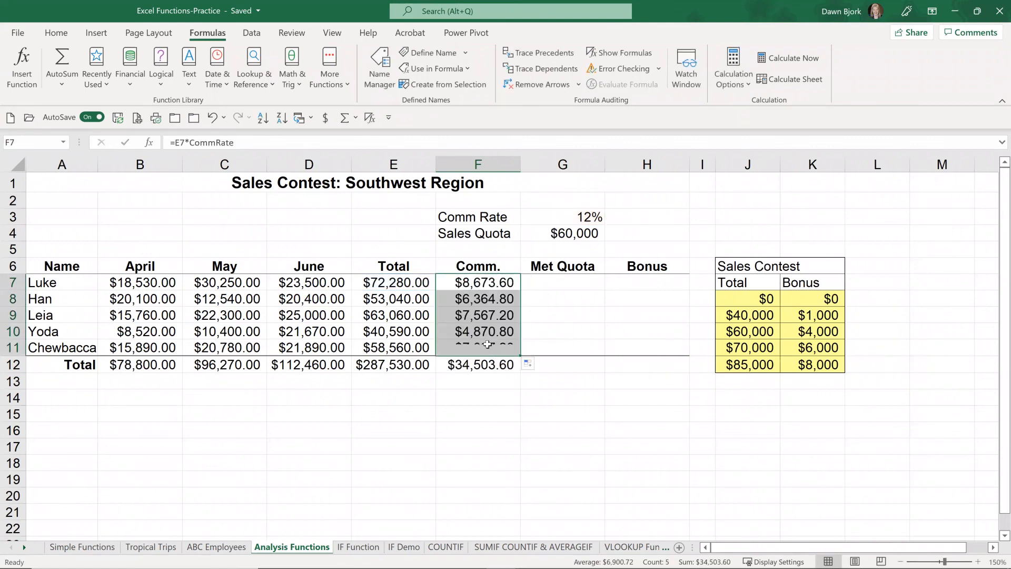
pyautogui.doubleClick(493, 282)
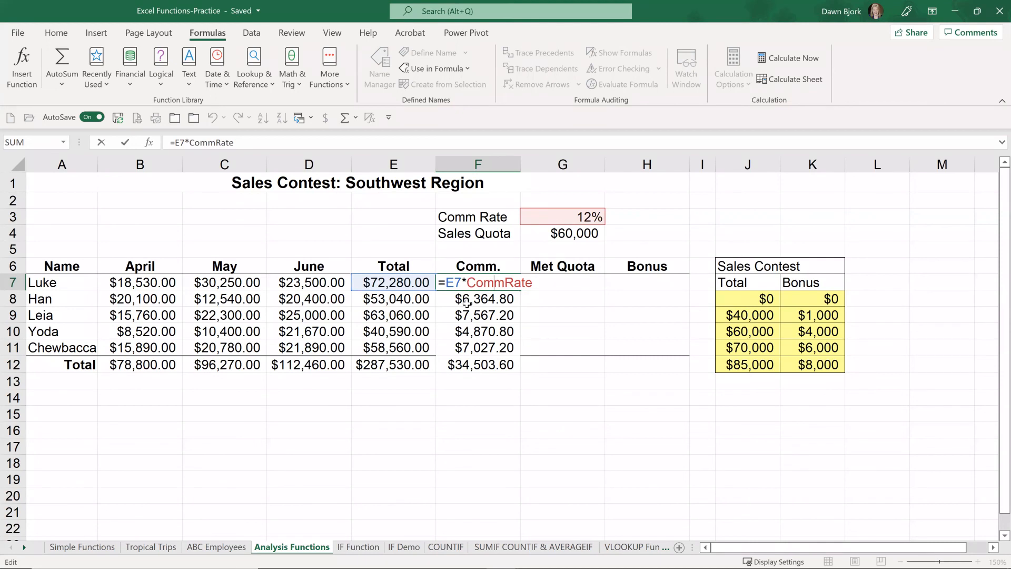
pyautogui.hotkey('ctrl', 'Return')
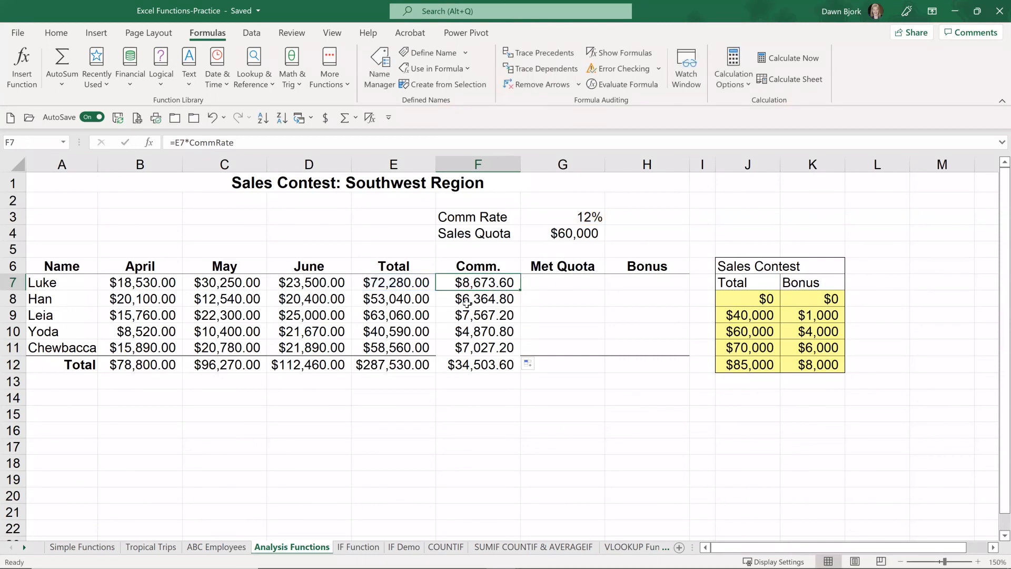
# - Review the IF syntax on the IF Function sheet and the names of sales goal cells H2 and H3 on IF Demo
pyautogui.click(362, 548)
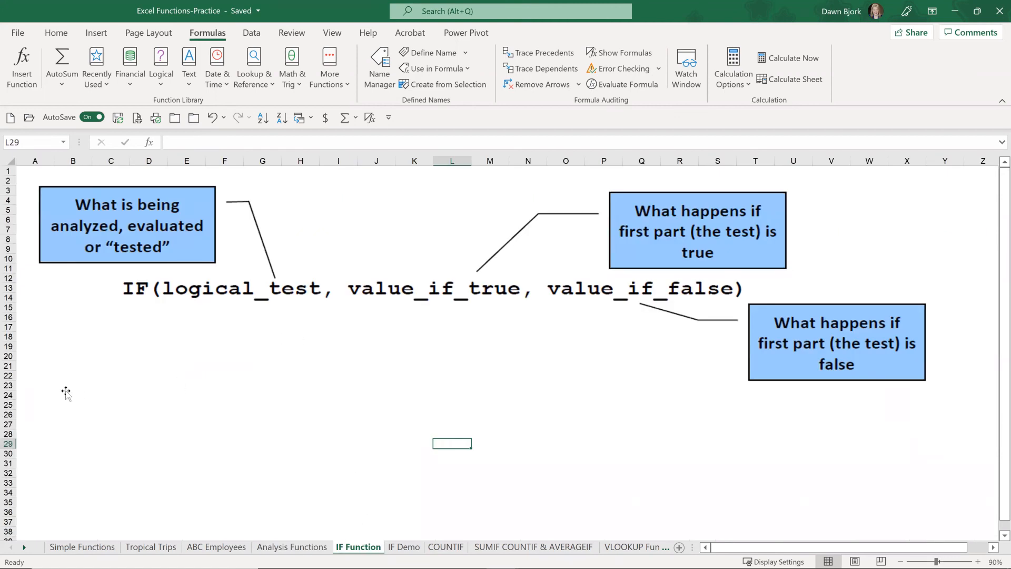
pyautogui.hotkey('ctrl', 'Home')
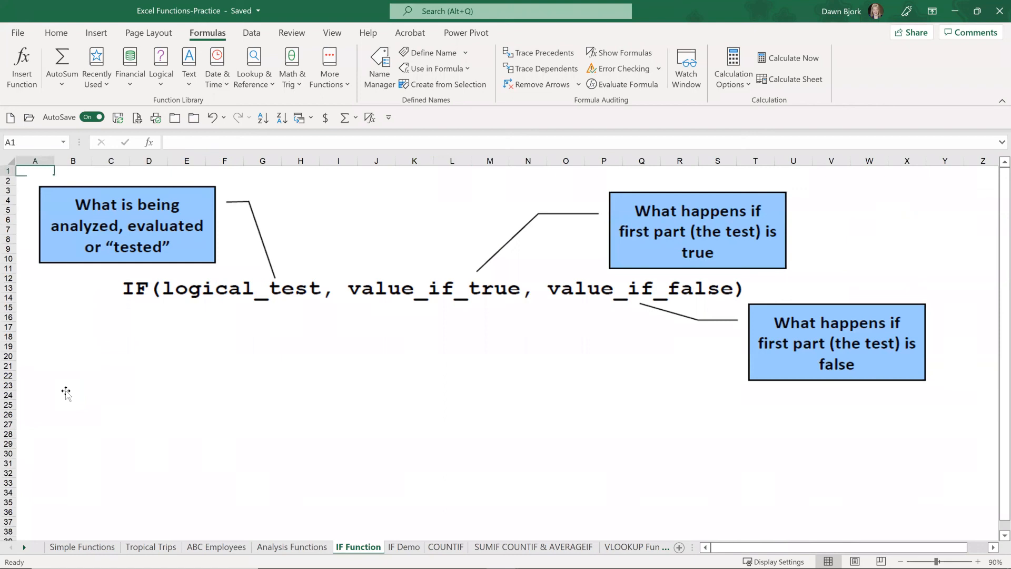
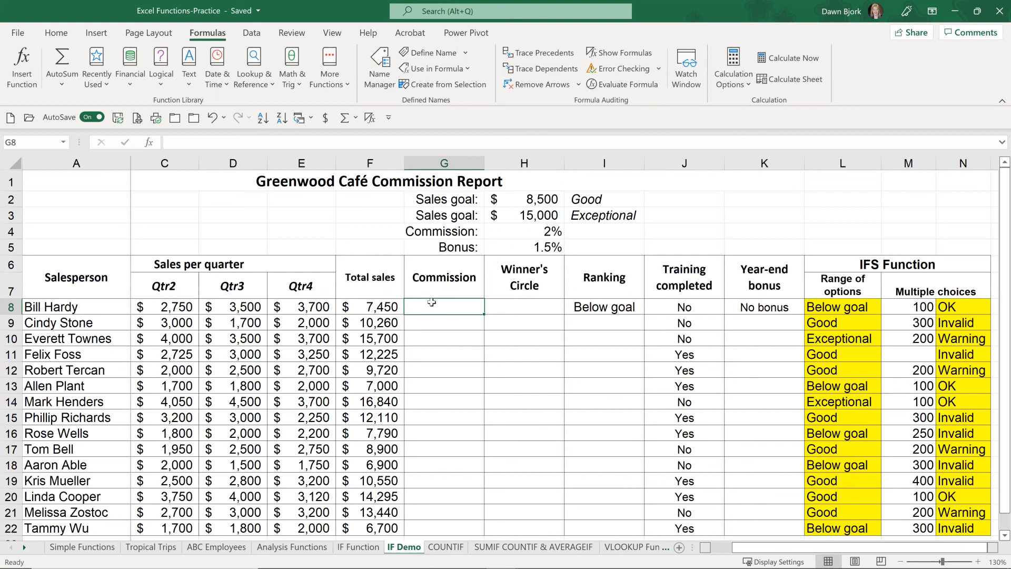
pyautogui.click(541, 200)
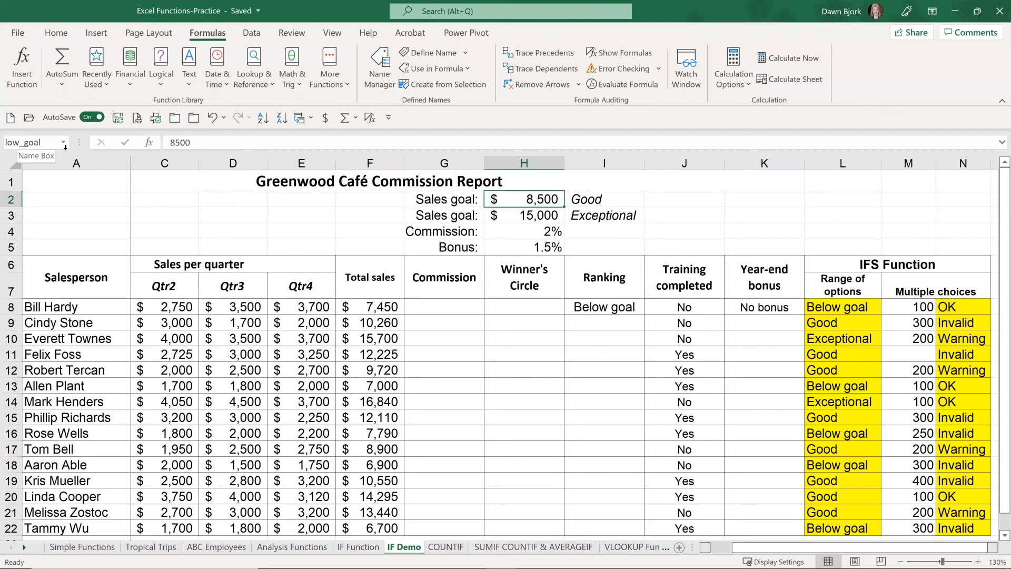
pyautogui.click(548, 215)
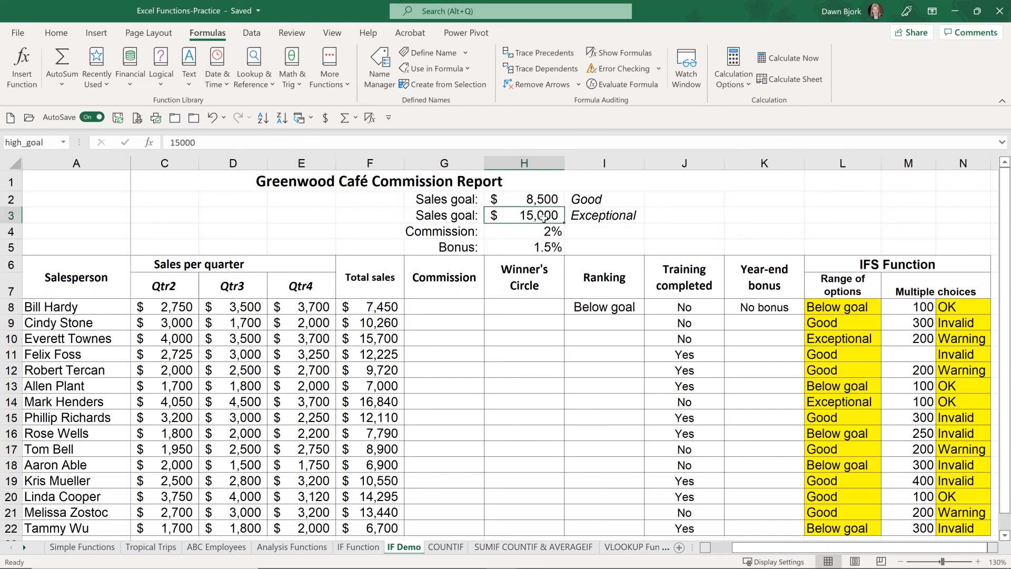
# - Name the Commission rate cell H4 commission and the Bonus rate cell H5 bonus on the IF Demo sheet
pyautogui.click(539, 232)
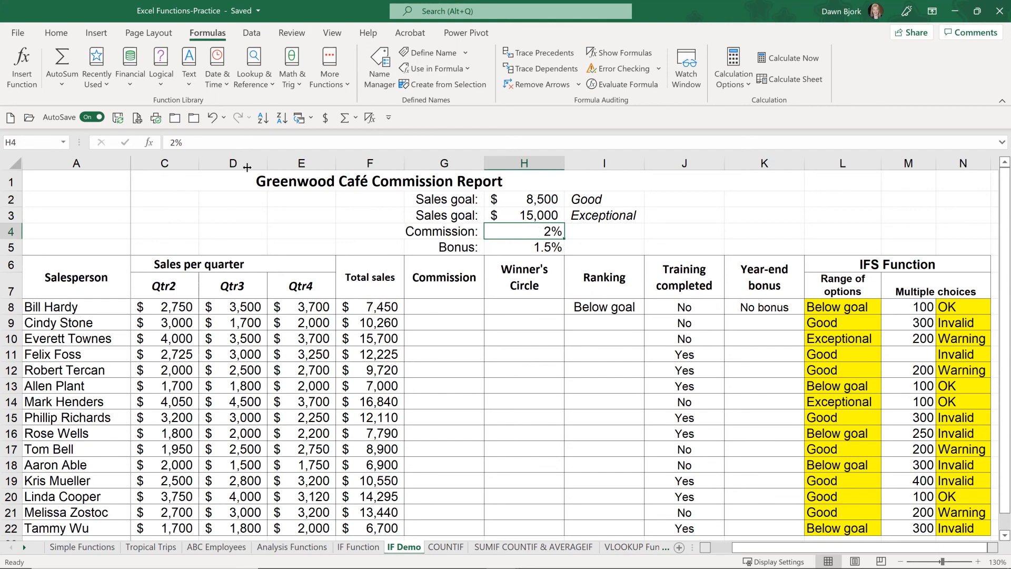
pyautogui.click(40, 142)
pyautogui.write('commission')
pyautogui.press('Return')
pyautogui.click(536, 251)
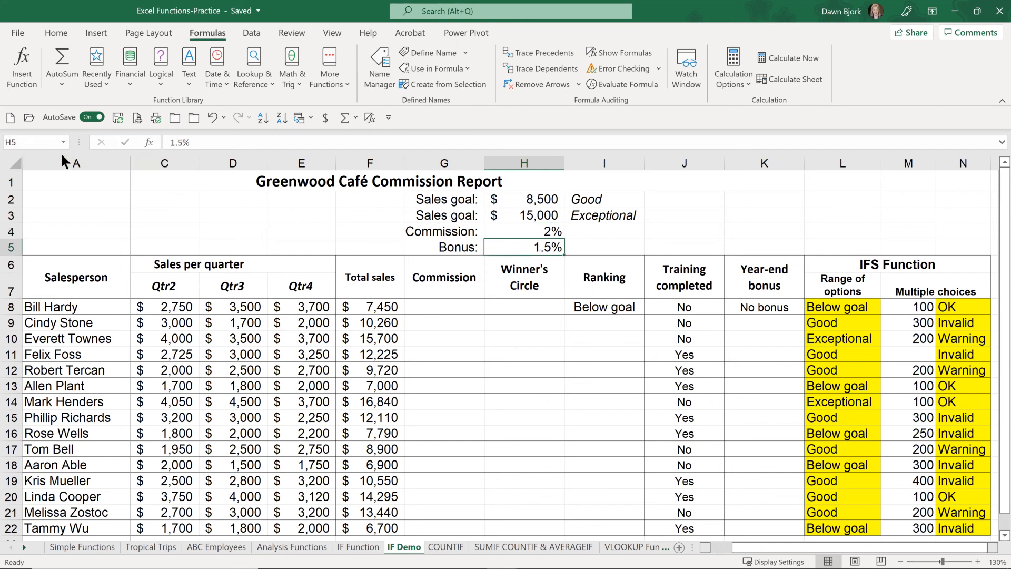
pyautogui.click(40, 143)
pyautogui.write('bonus')
pyautogui.press('Return')
# - Insert an IF function in Commission cell G8 and move its arguments dialog clear of the needed cells
pyautogui.click(444, 307)
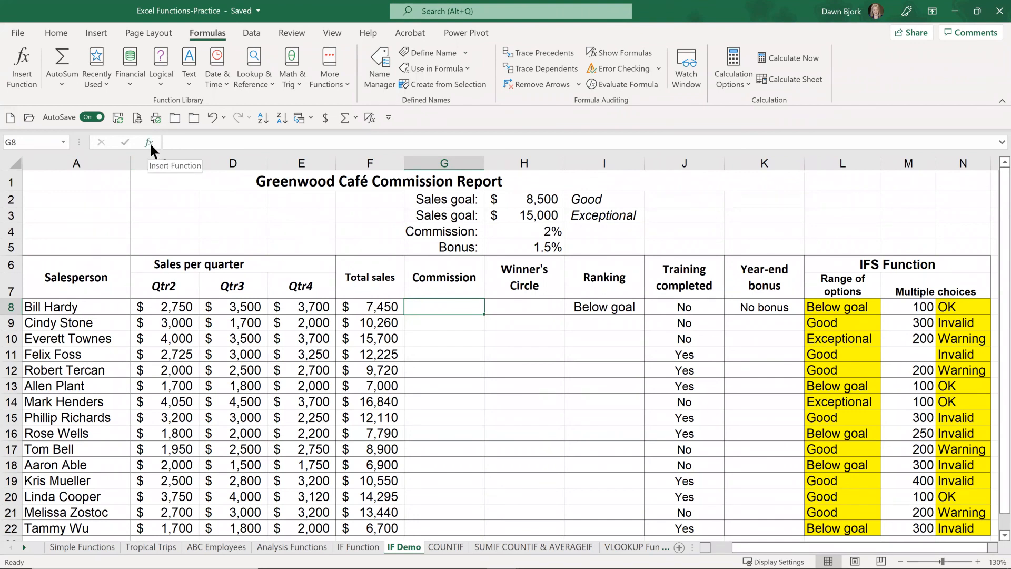
pyautogui.click(27, 68)
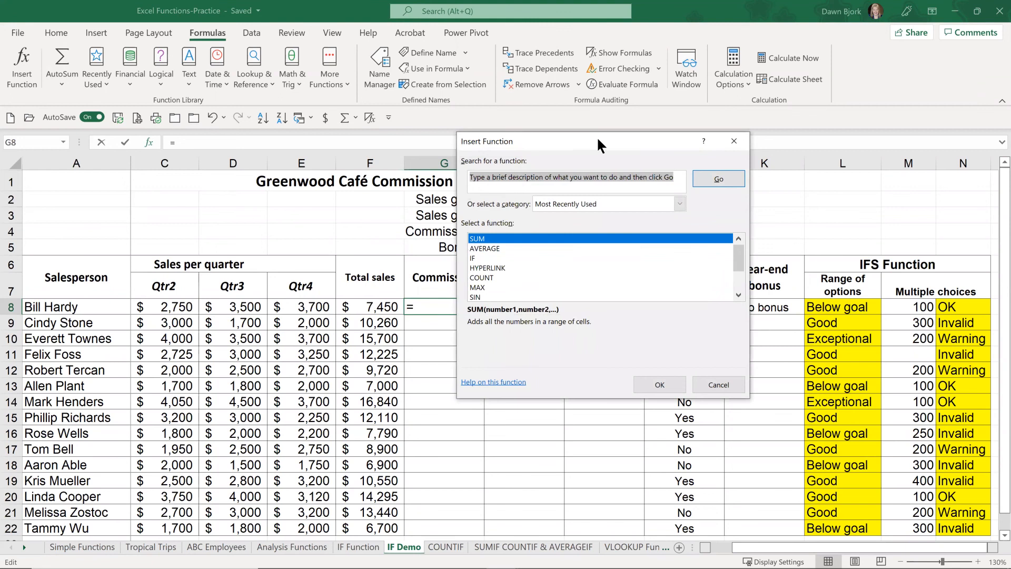
pyautogui.moveTo(591, 142); pyautogui.dragTo(483, 128)
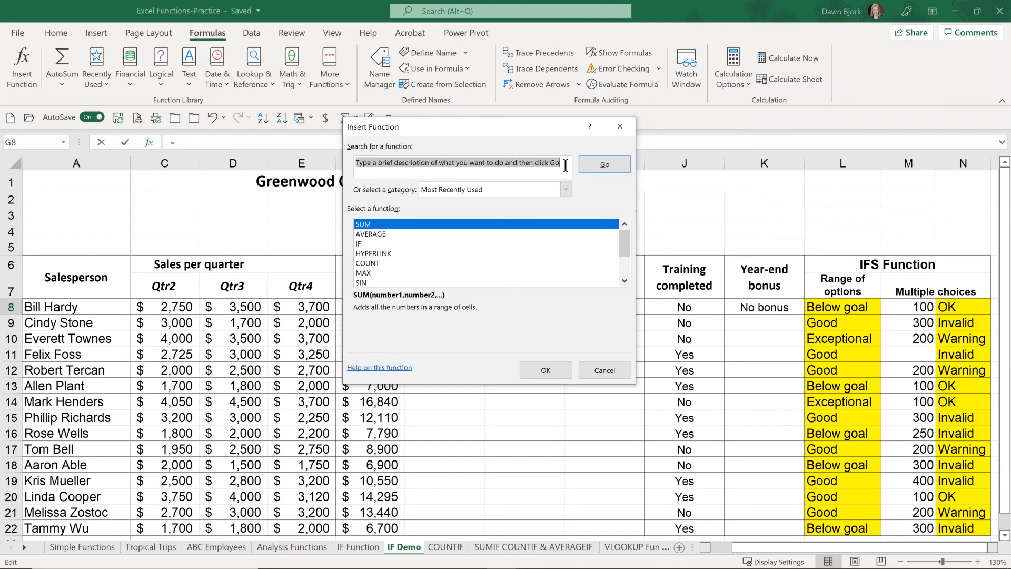
pyautogui.click(566, 191)
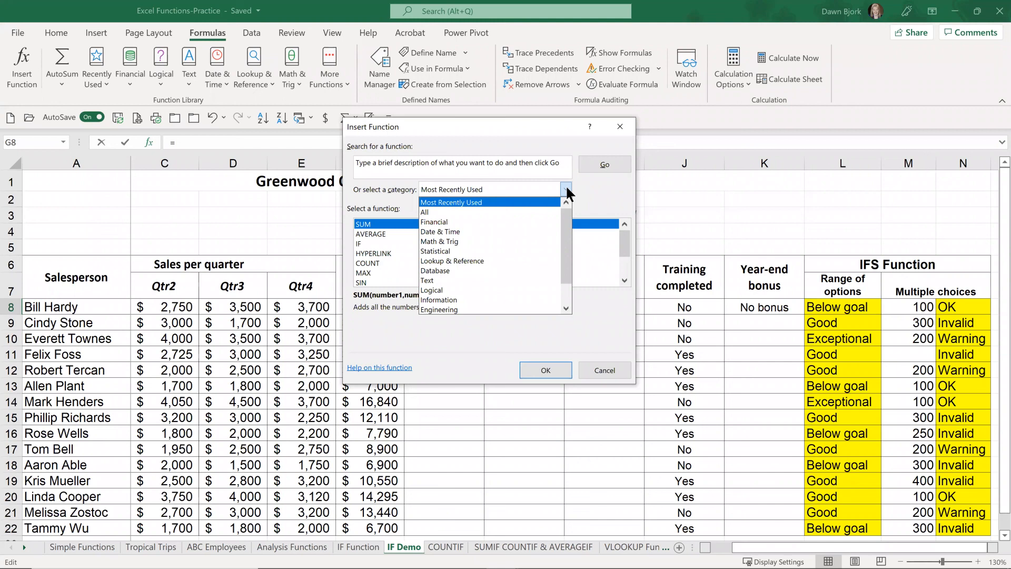
pyautogui.click(590, 189)
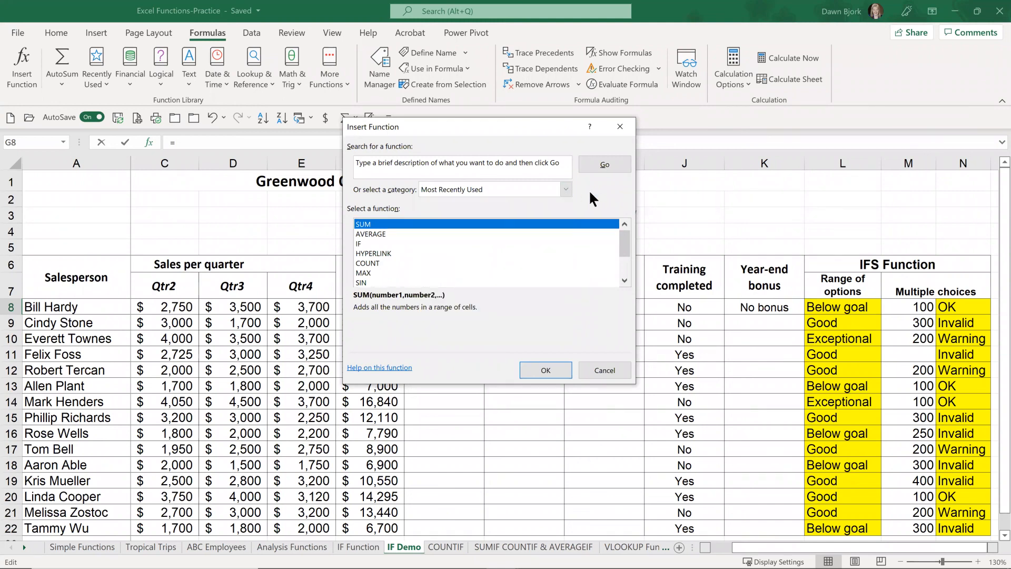
pyautogui.click(360, 244)
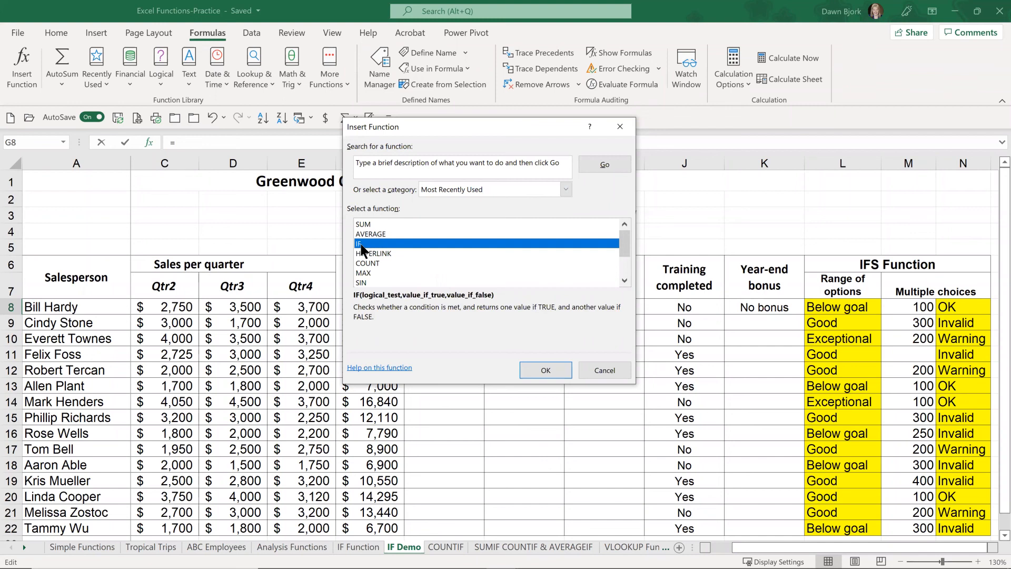
pyautogui.click(539, 365)
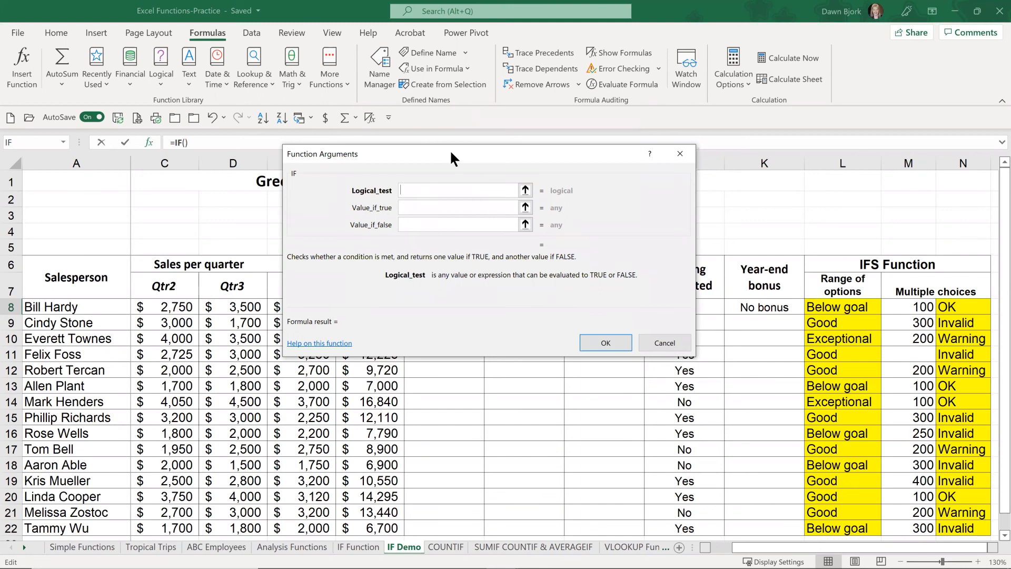
pyautogui.moveTo(451, 152); pyautogui.dragTo(668, 230)
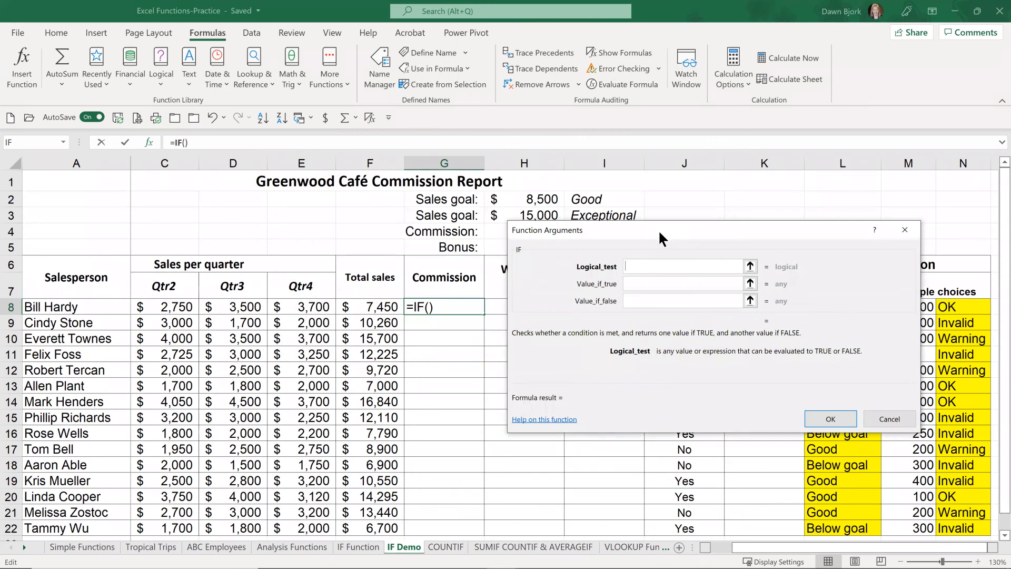
# - Set the logical test of the IF function in G8 to F8>=low_goal
pyautogui.click(373, 308)
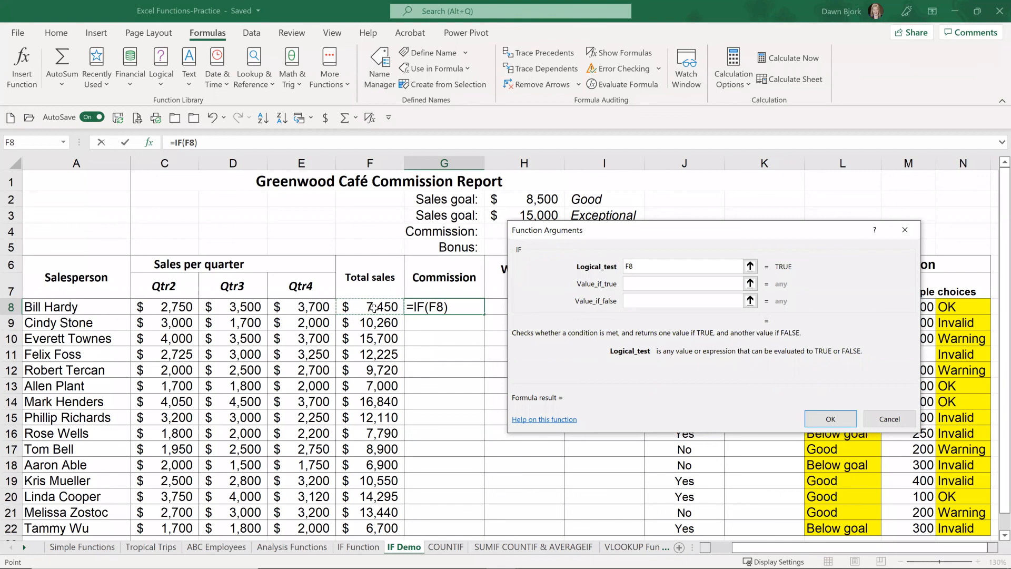
pyautogui.write('>=')
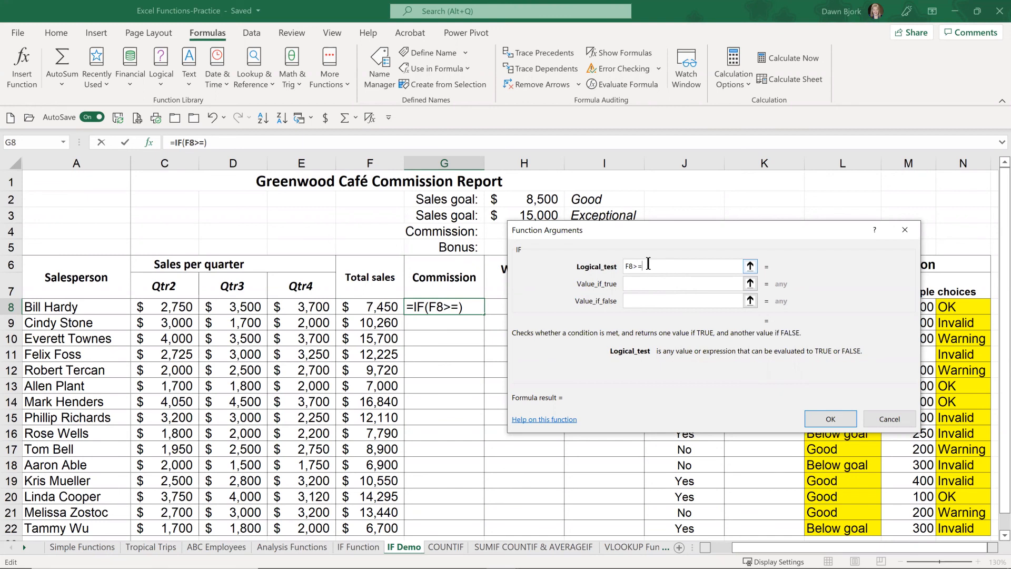
pyautogui.press('BackSpace')
pyautogui.press('BackSpace')
pyautogui.write('<>')
pyautogui.press('BackSpace')
pyautogui.press('BackSpace')
pyautogui.write('>=')
pyautogui.click(528, 199)
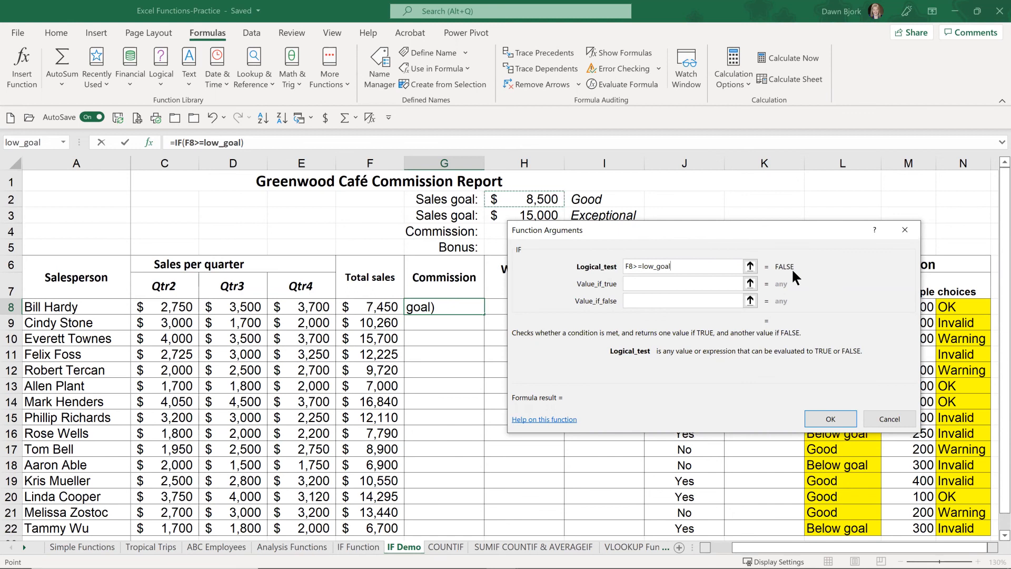
# - Complete the IF function in G8 with F8*commission as the true value and N/A as the false value
pyautogui.click(676, 283)
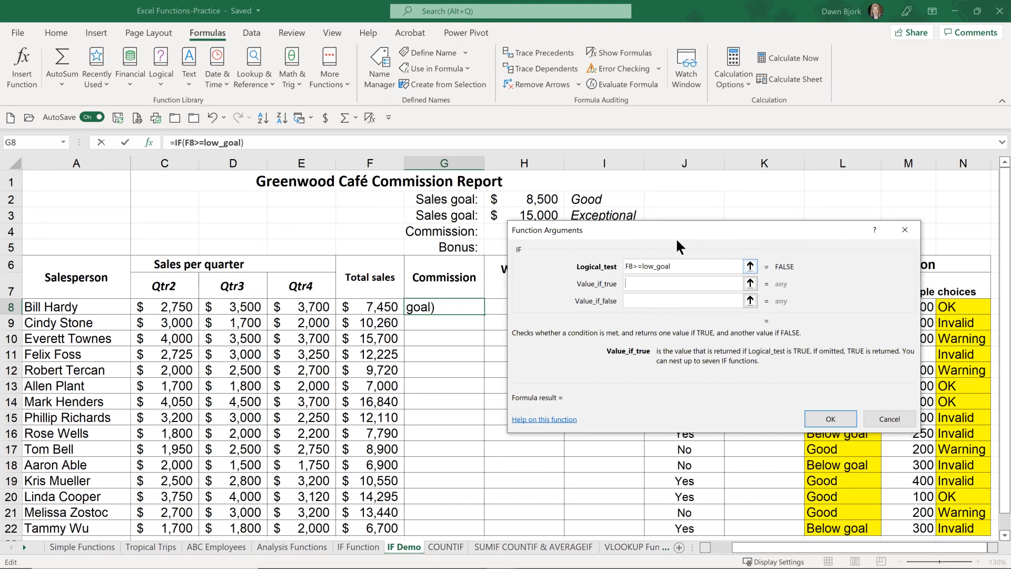
pyautogui.moveTo(684, 227); pyautogui.dragTo(692, 272)
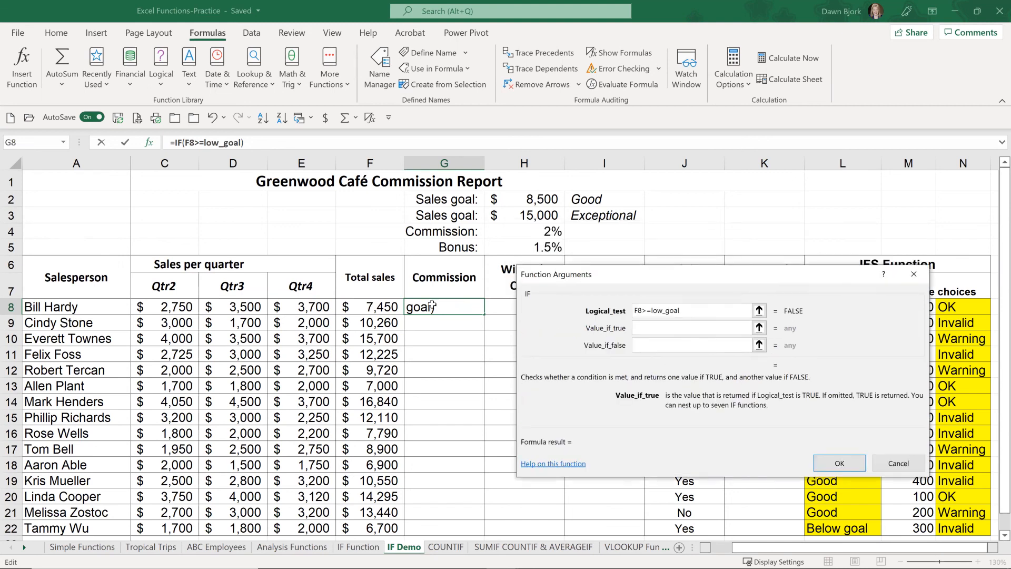
pyautogui.click(370, 304)
pyautogui.write('*')
pyautogui.click(531, 233)
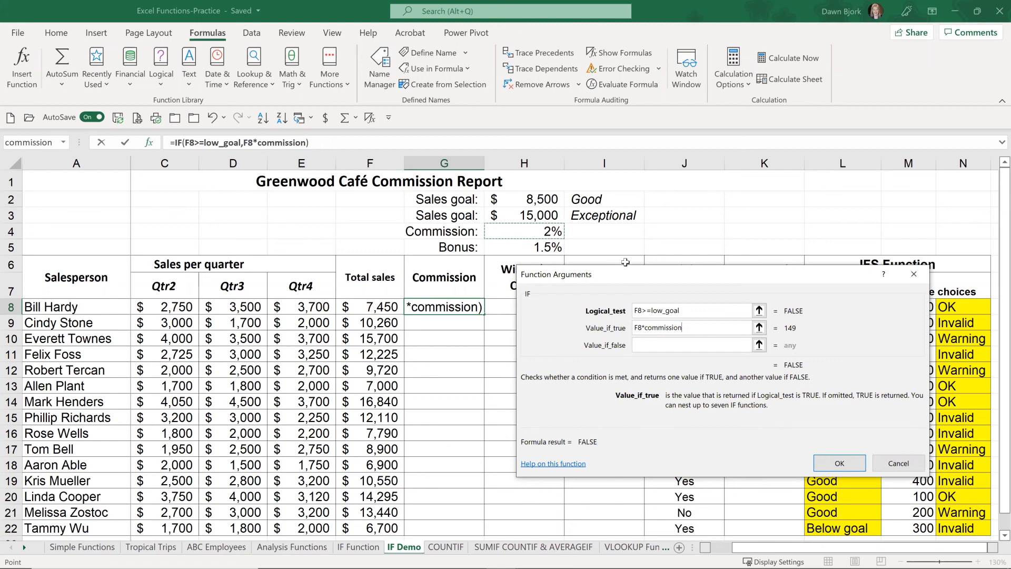
pyautogui.click(639, 343)
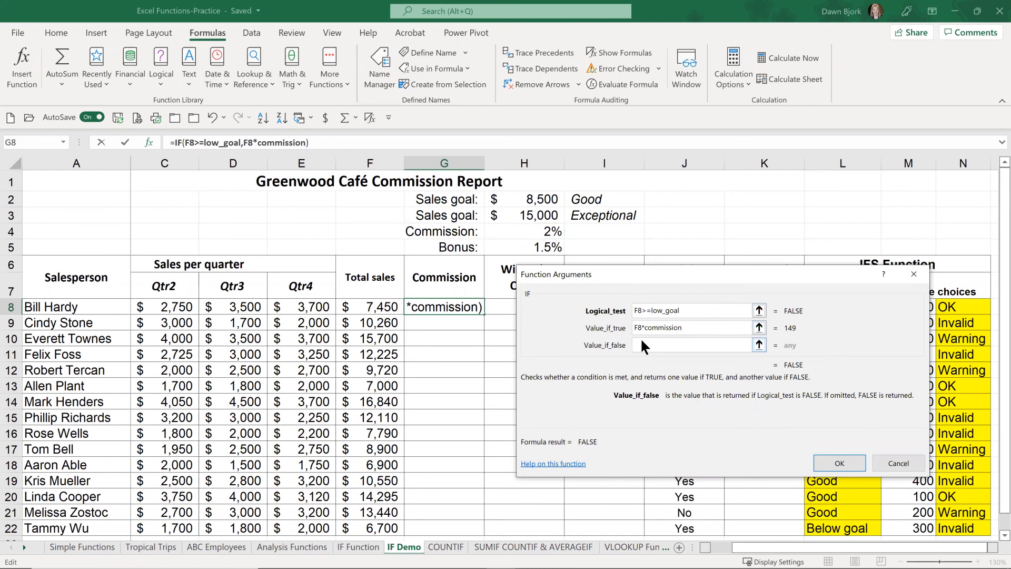
pyautogui.write('N/A')
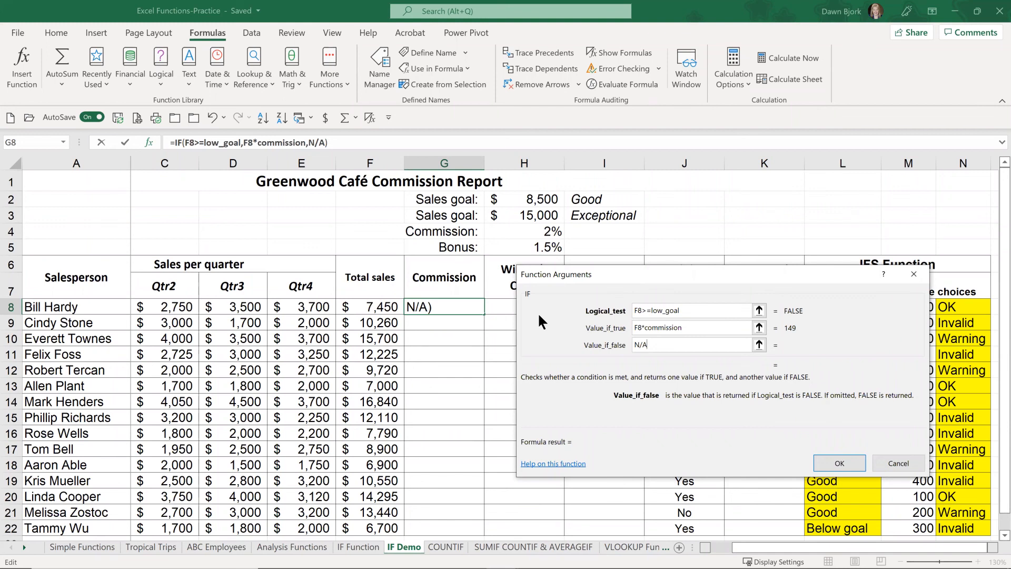
pyautogui.click(840, 464)
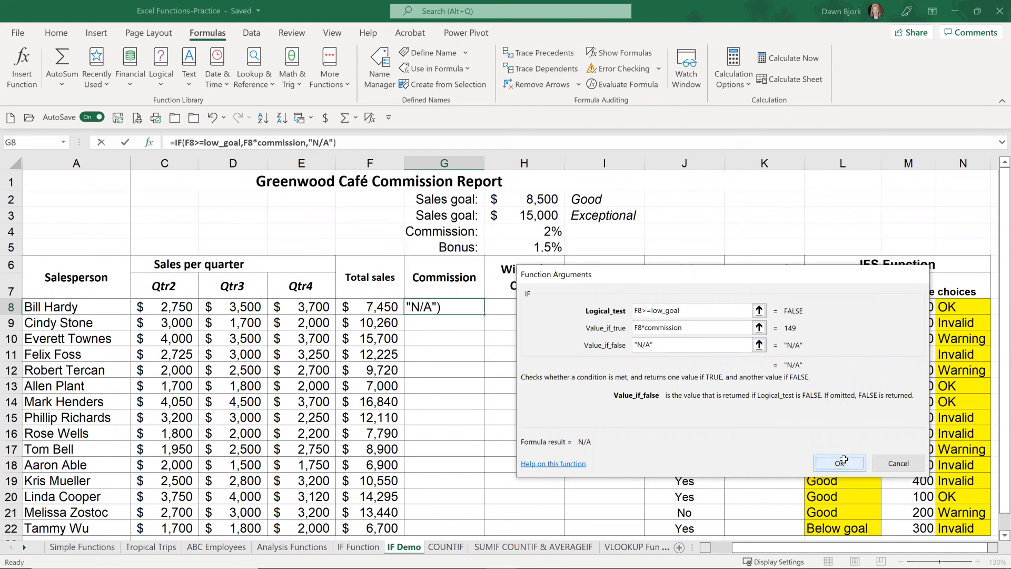
# - Review the logical test, true value and false value arguments of the IF formula in G8
pyautogui.doubleClick(461, 306)
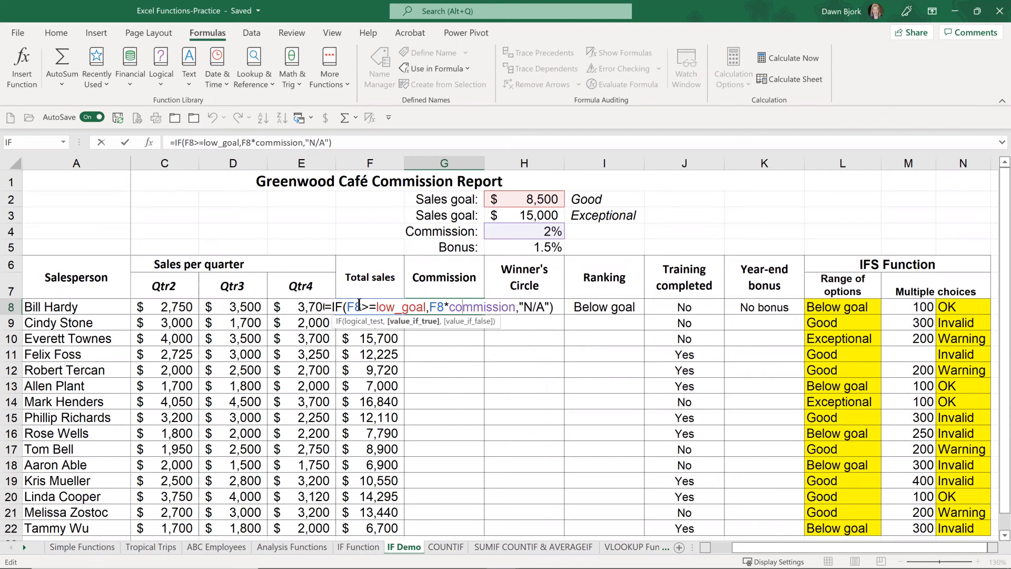
pyautogui.click(362, 306)
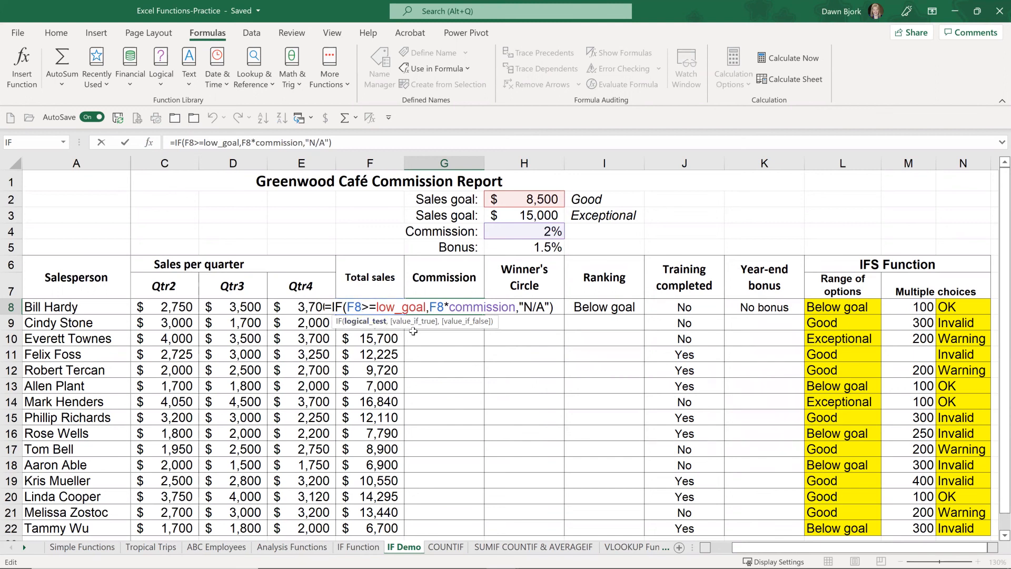
pyautogui.click(461, 306)
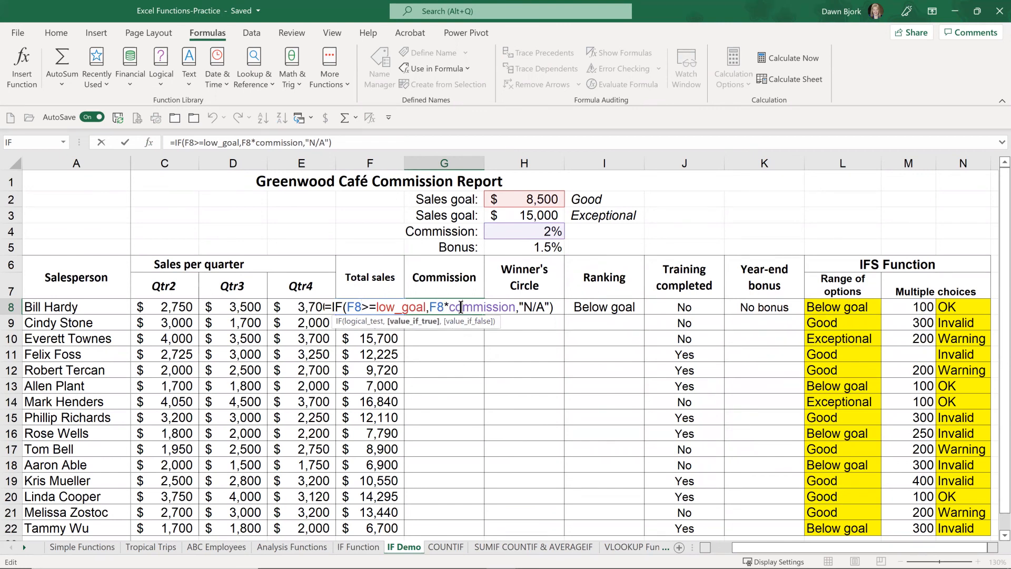
pyautogui.click(533, 306)
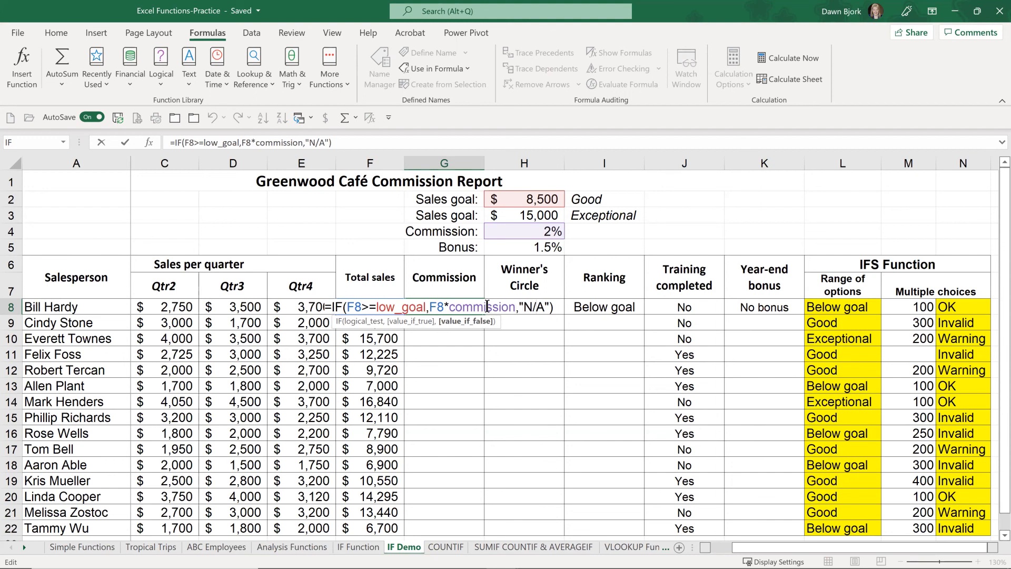
pyautogui.press('Return')
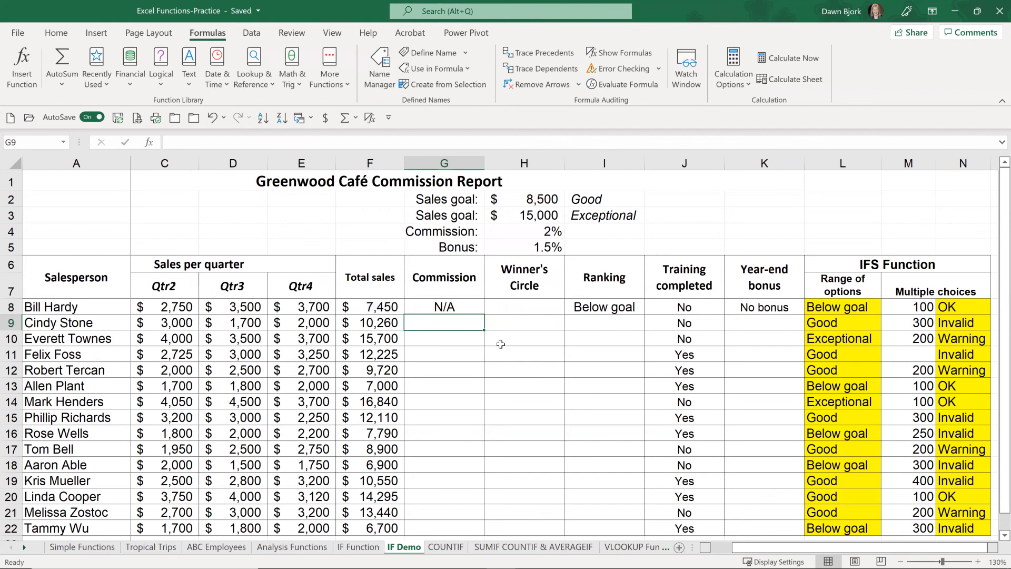
# - Fill the IF formula from G8 down the Commission column to G22, and undo the fill
pyautogui.click(462, 306)
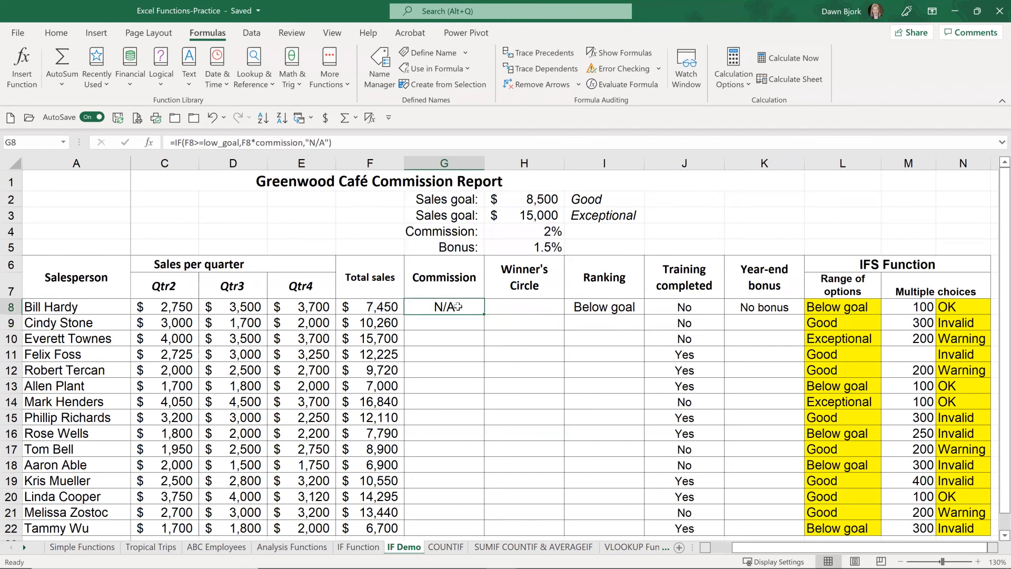
pyautogui.doubleClick(484, 314)
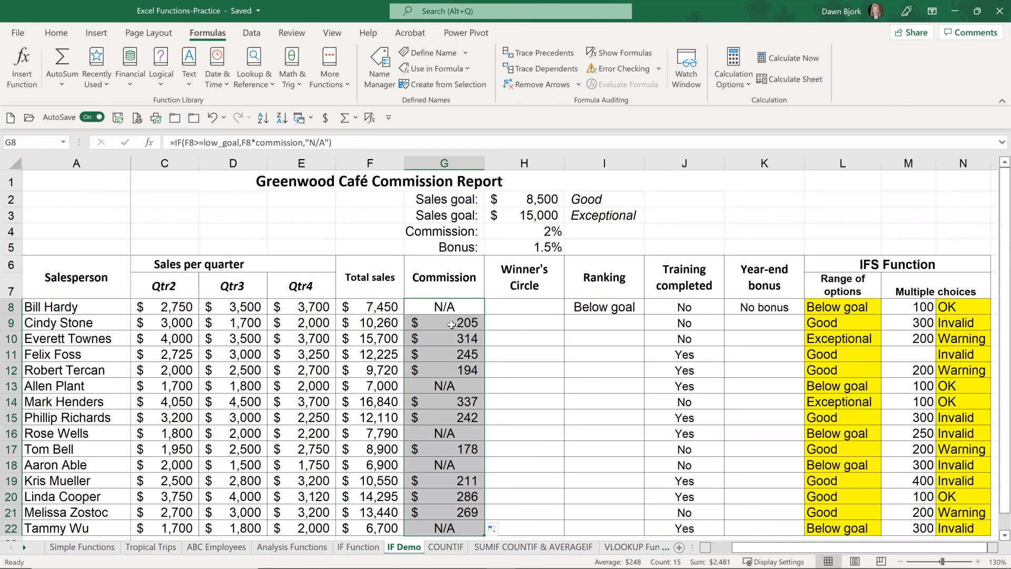
pyautogui.scroll(-2, 446, 331)
pyautogui.scroll(2, 447, 331)
pyautogui.click(451, 307)
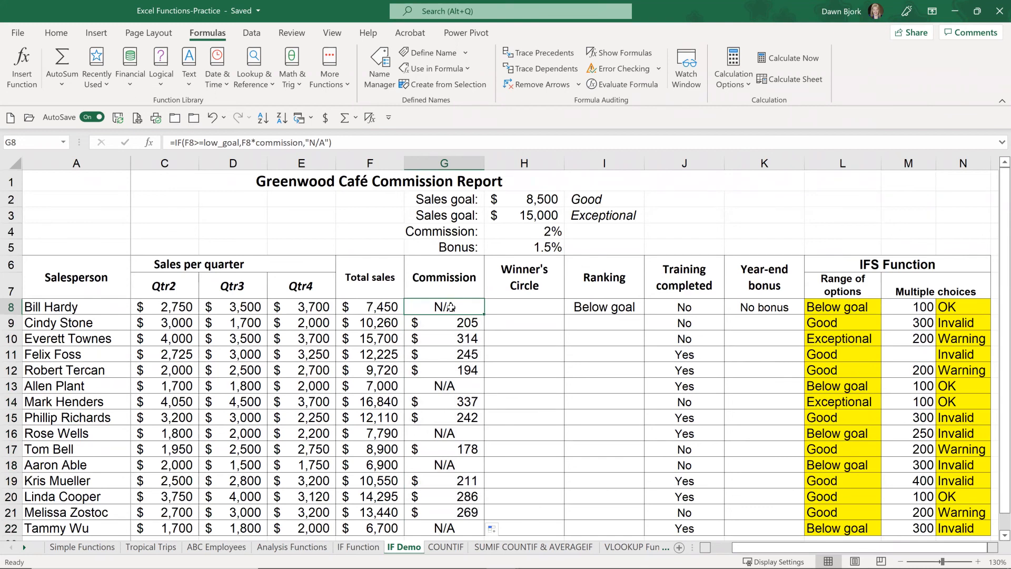
pyautogui.hotkey('ctrl', 'z')
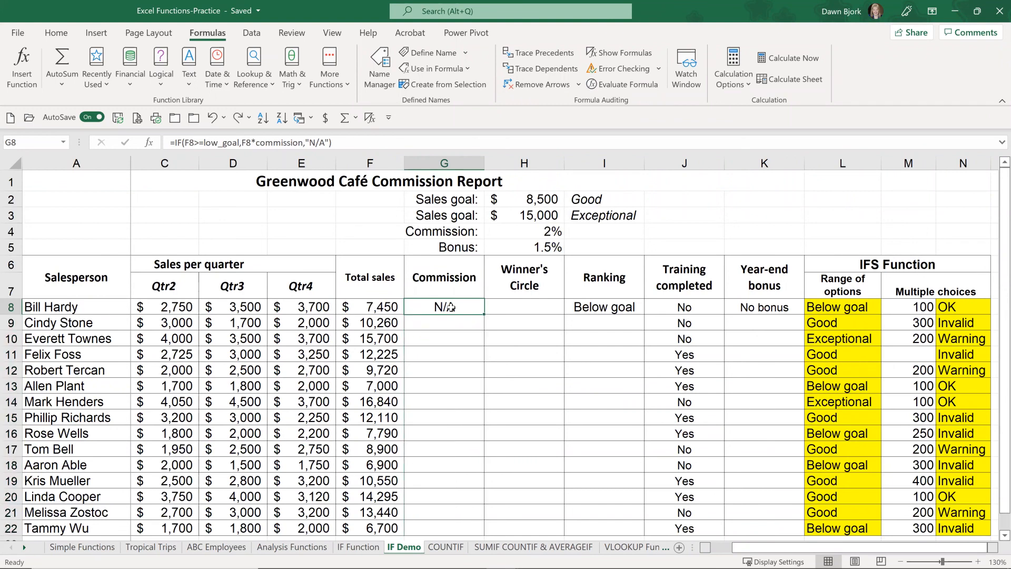
# - Copy the commission IF formula from G8 down through G22 and check the copied formula in G9
pyautogui.doubleClick(485, 315)
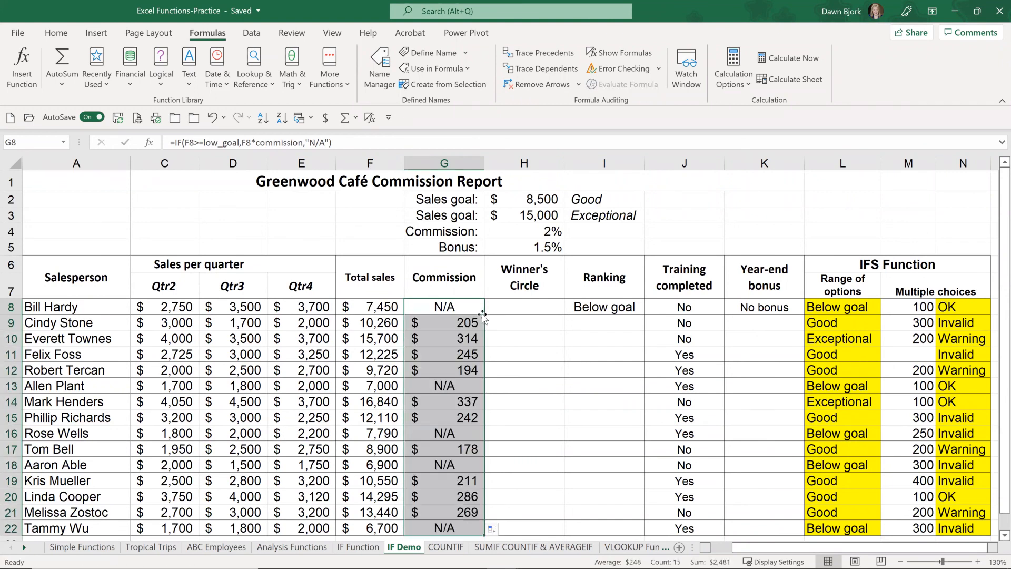
pyautogui.click(459, 321)
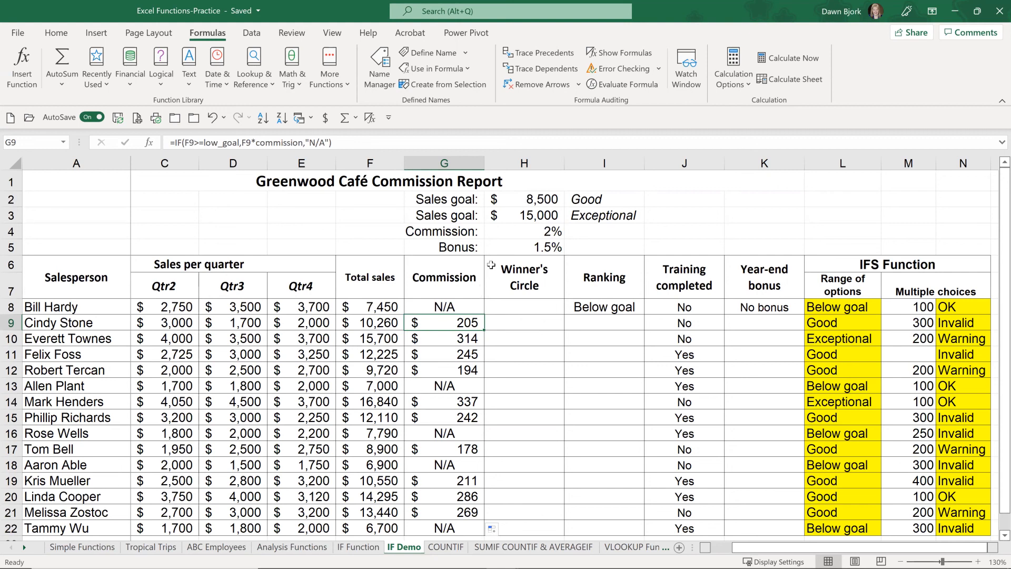
# - Examine the Winner's Circle and Training completed cells in row 8 and the Exceptional sales goal in H3
pyautogui.click(535, 305)
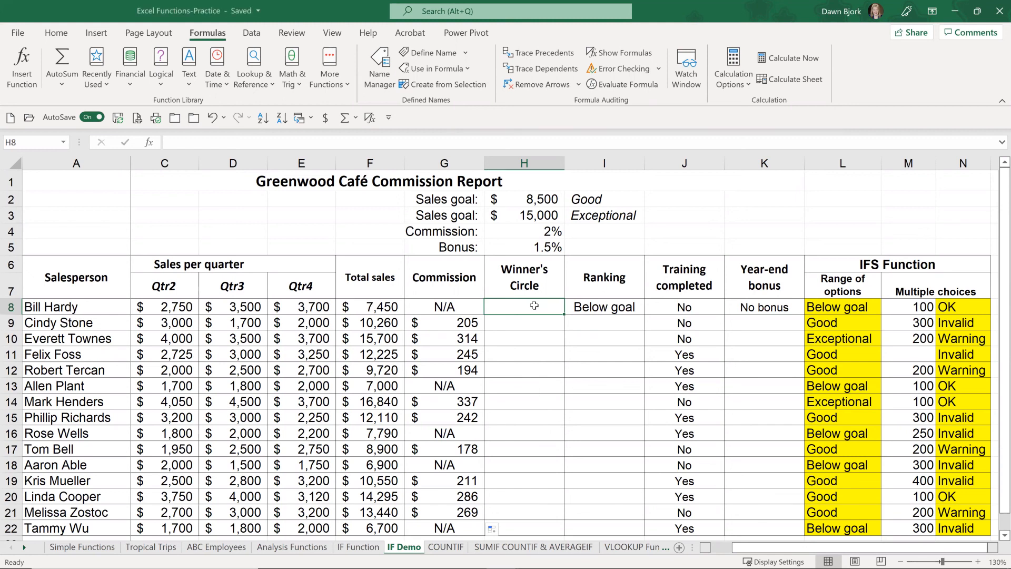
pyautogui.click(692, 305)
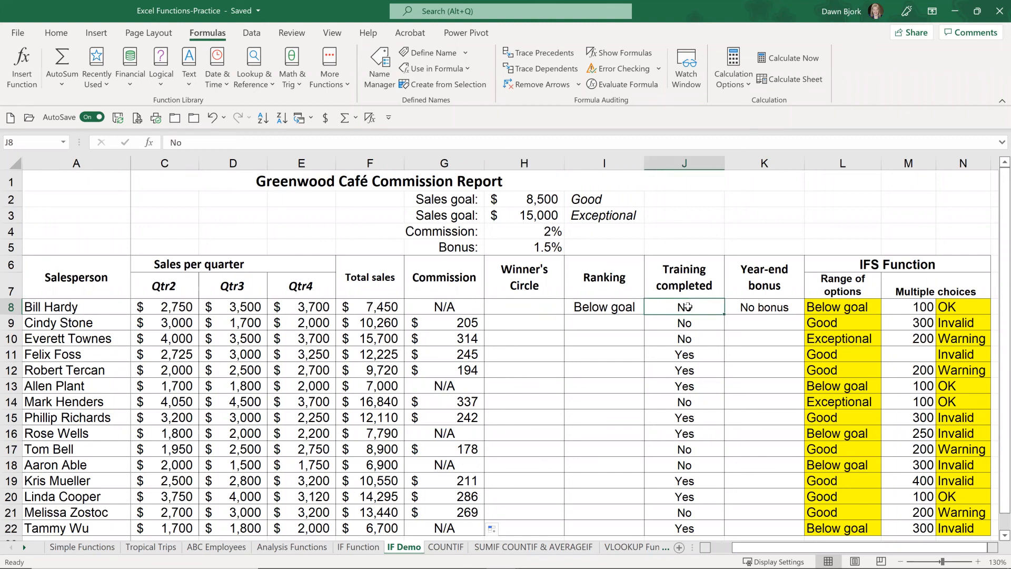
pyautogui.click(525, 308)
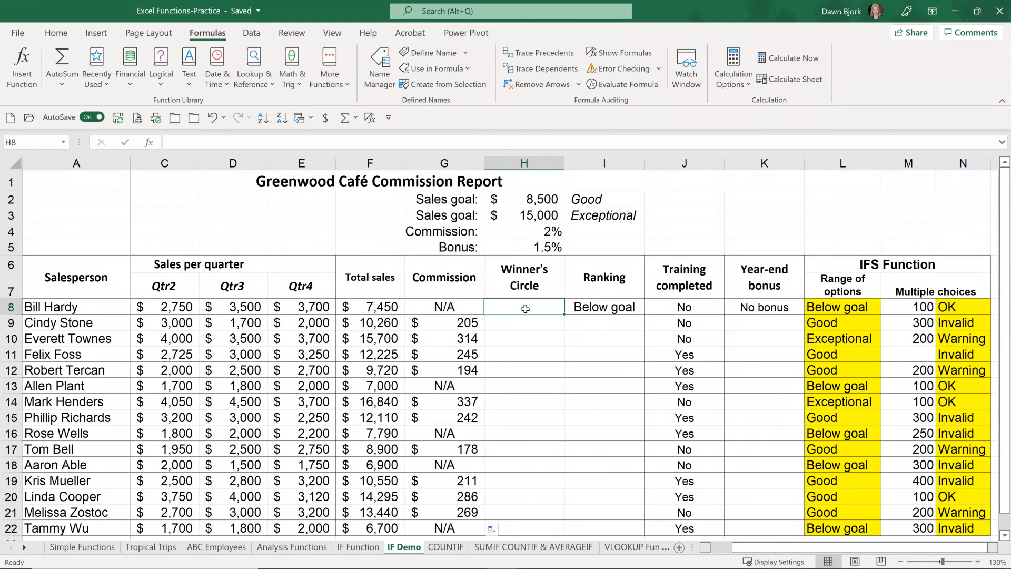
pyautogui.click(687, 307)
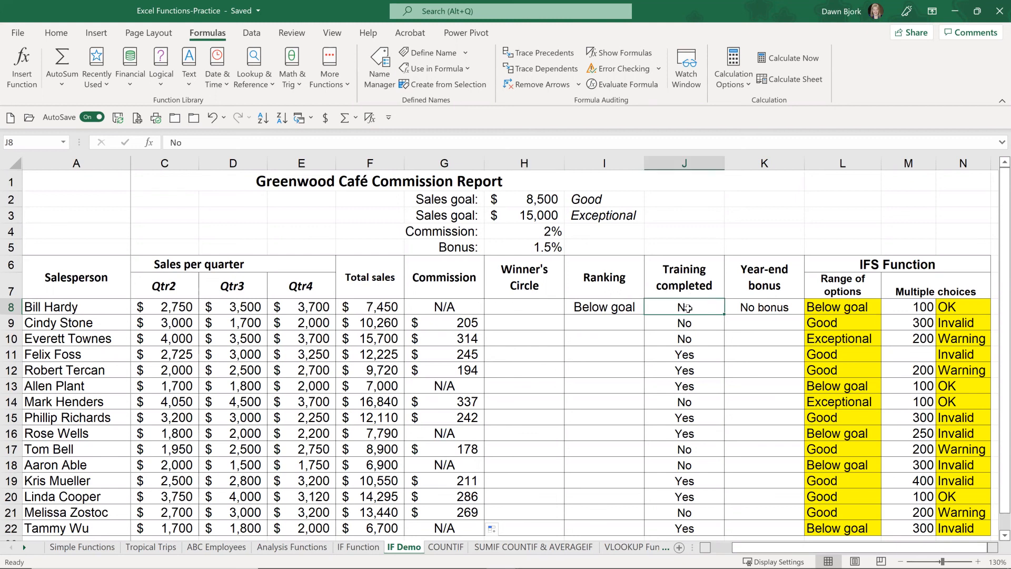
pyautogui.click(513, 309)
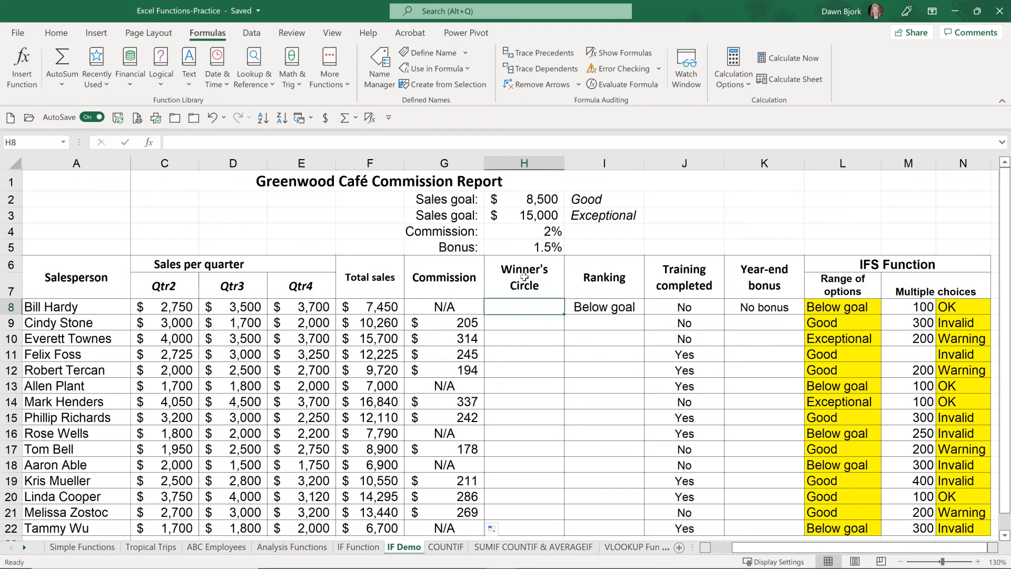
pyautogui.click(536, 216)
# - Begin an IF formula in Winner's Circle cell H8 with an AND test whose first condition is J8="Yes"
pyautogui.click(535, 309)
pyautogui.write('=IF')
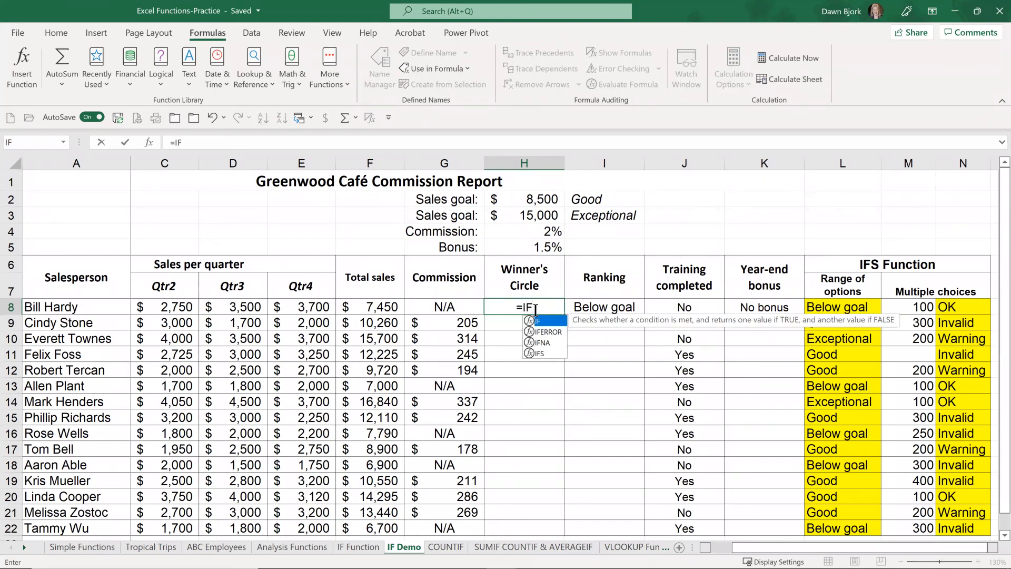
pyautogui.write('(')
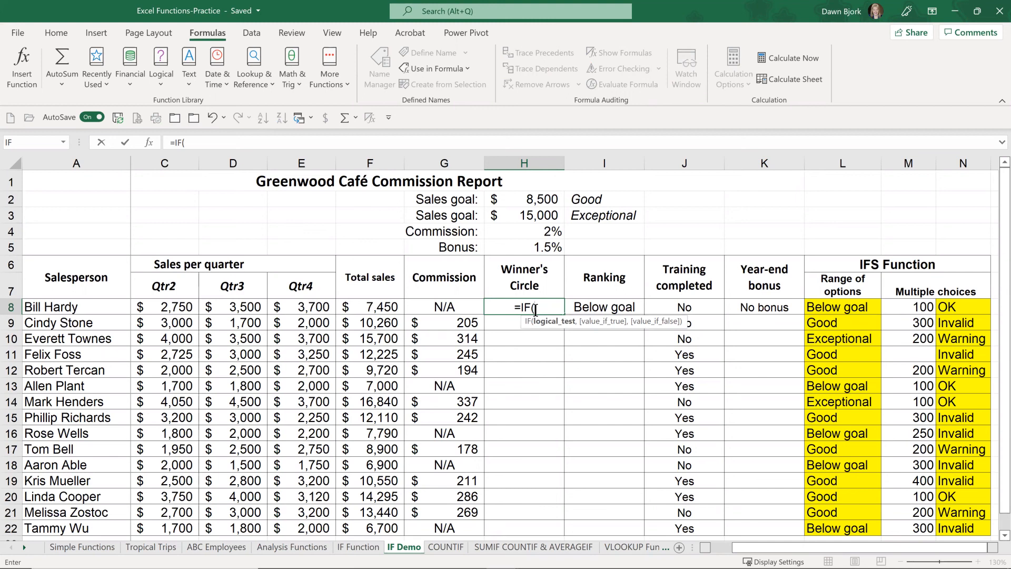
pyautogui.write('AND')
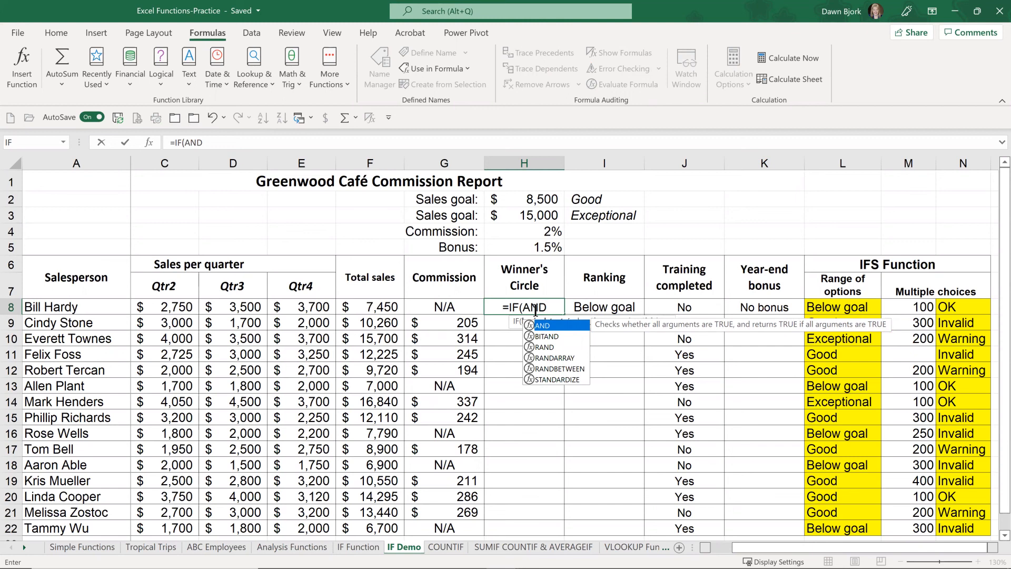
pyautogui.write('(')
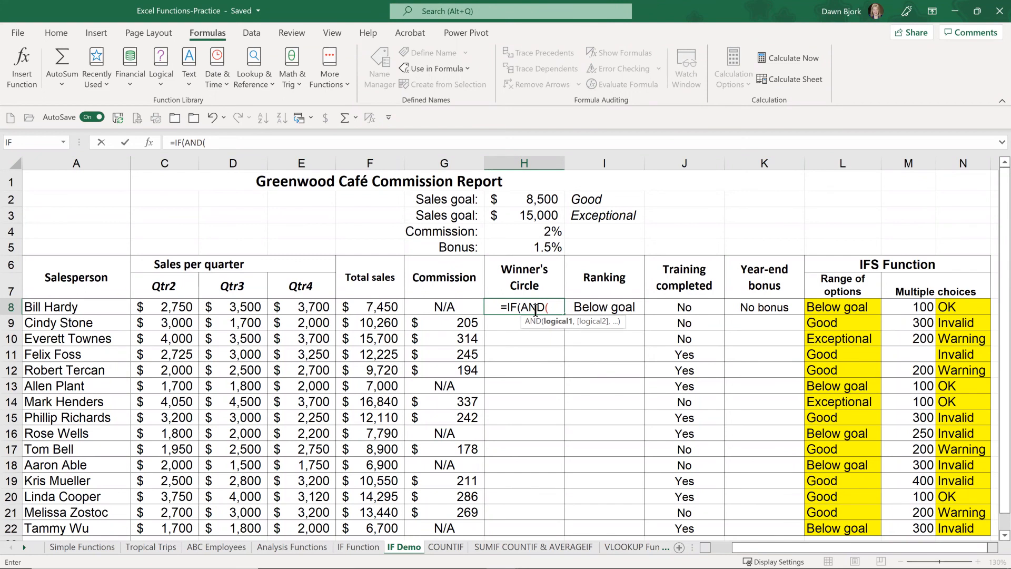
pyautogui.click(697, 308)
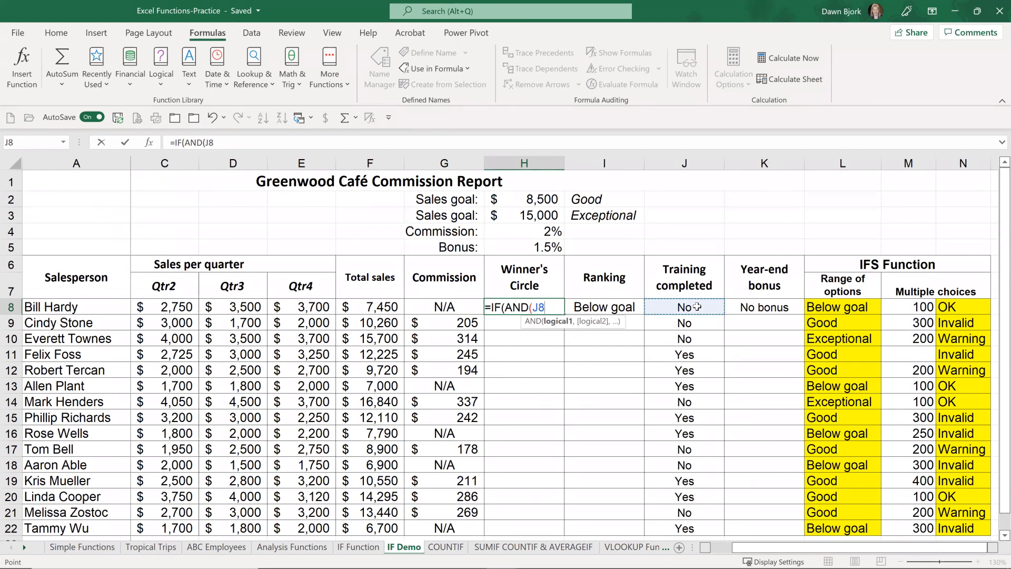
pyautogui.write('=')
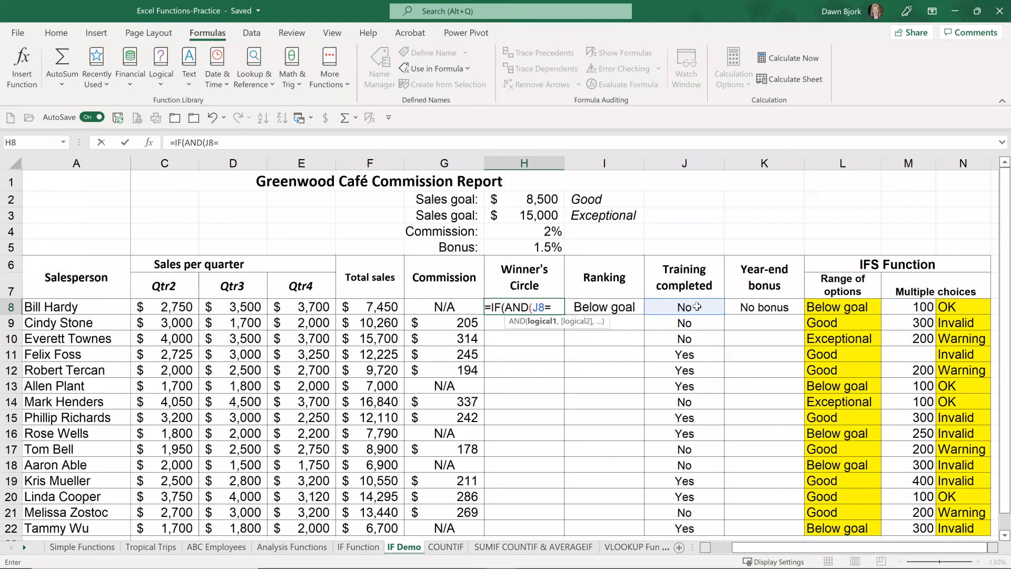
pyautogui.write('"Yes"')
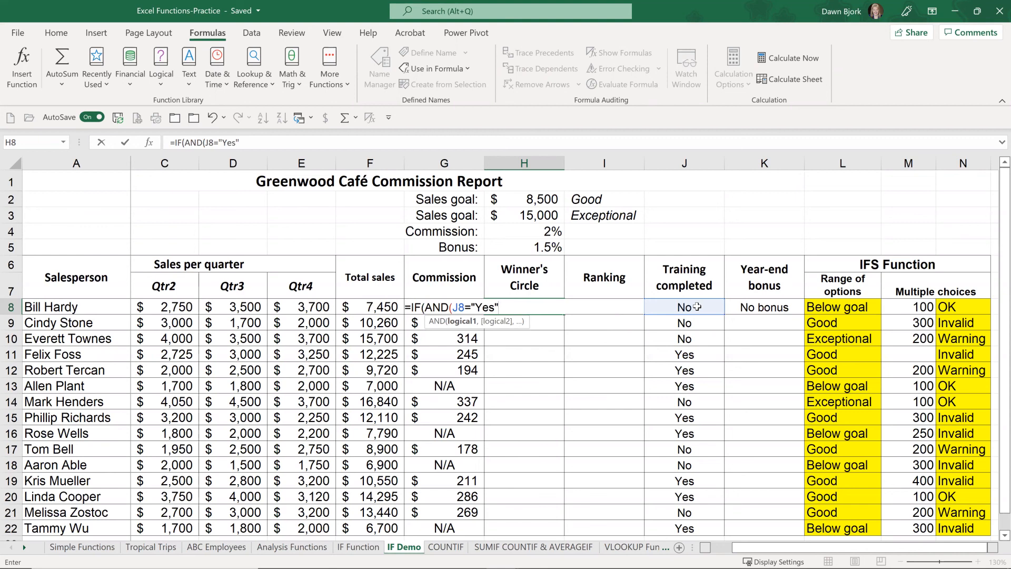
# - Add F8>=high_goal, referencing the Exceptional sales goal in H3, as the second AND condition and close the AND test
pyautogui.write(',')
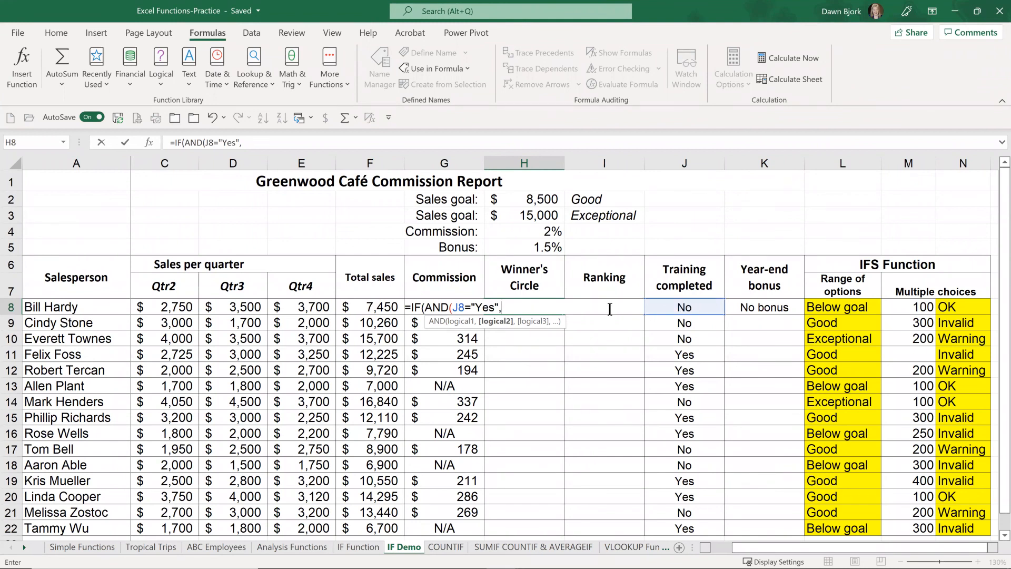
pyautogui.click(376, 306)
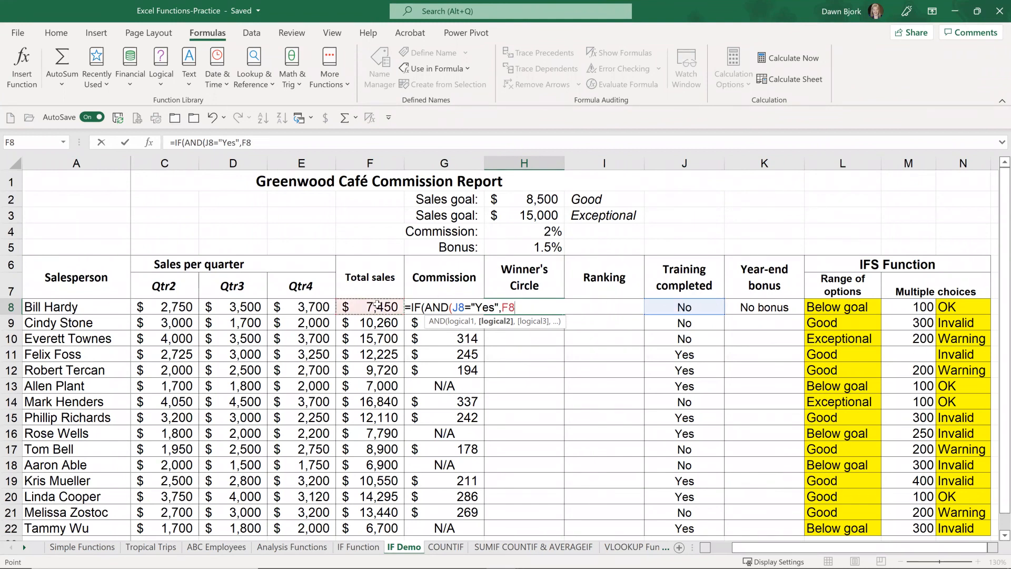
pyautogui.write('>=')
pyautogui.click(534, 211)
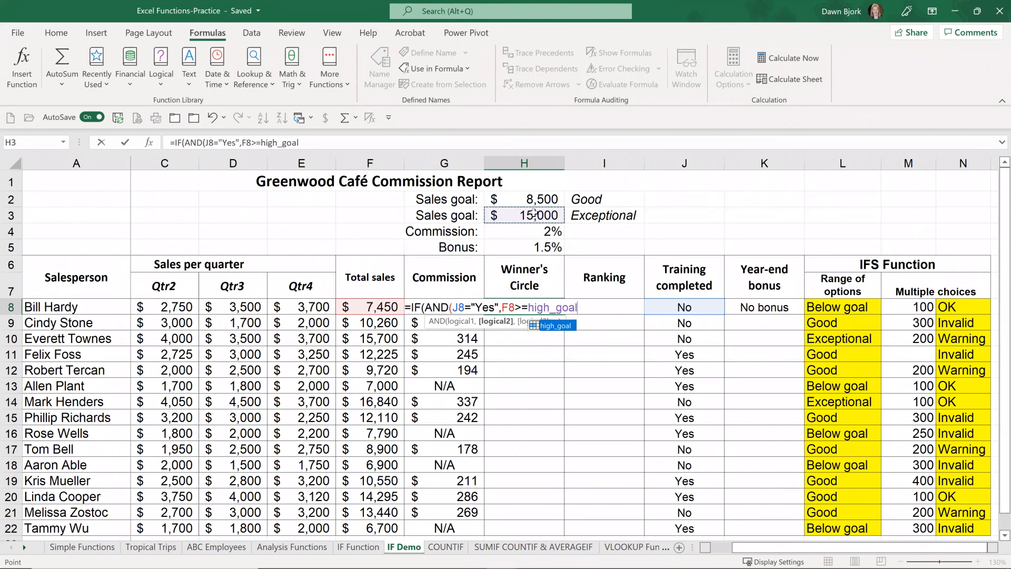
pyautogui.write(')')
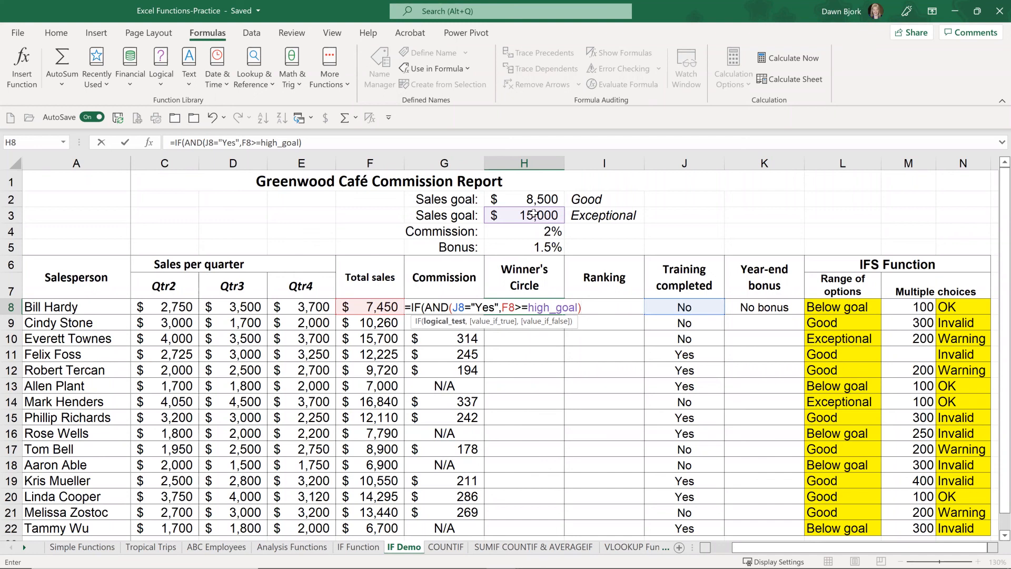
# - Complete the H8 formula with "Yes" as the true value and an empty string "" as the false value
pyautogui.write(',')
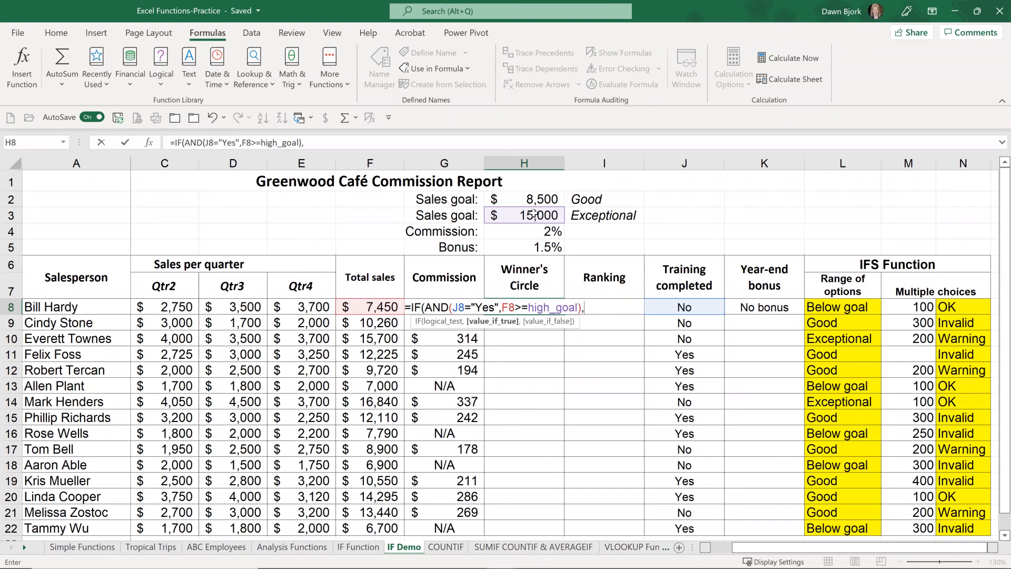
pyautogui.write('"Yes",')
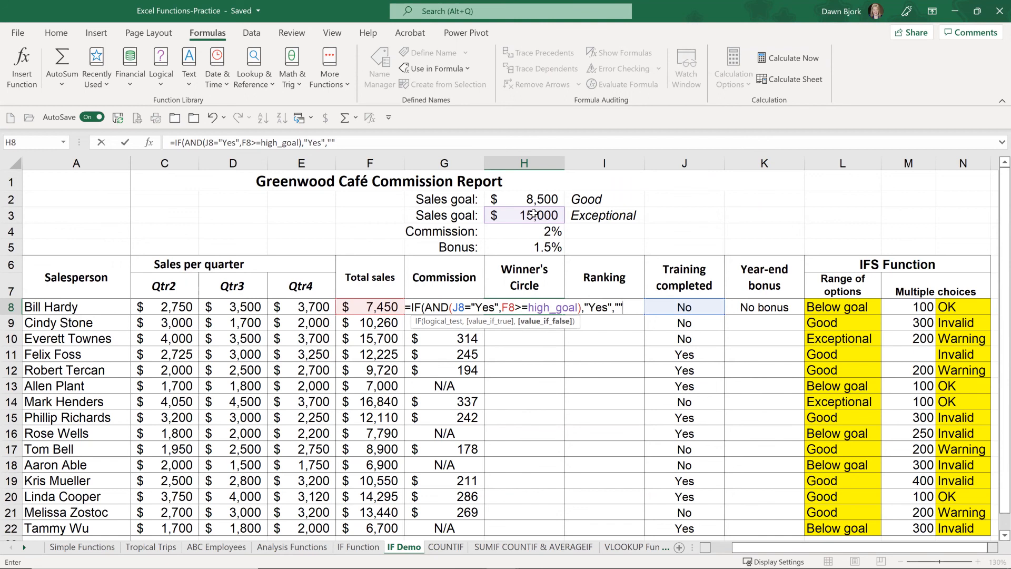
pyautogui.write(')')
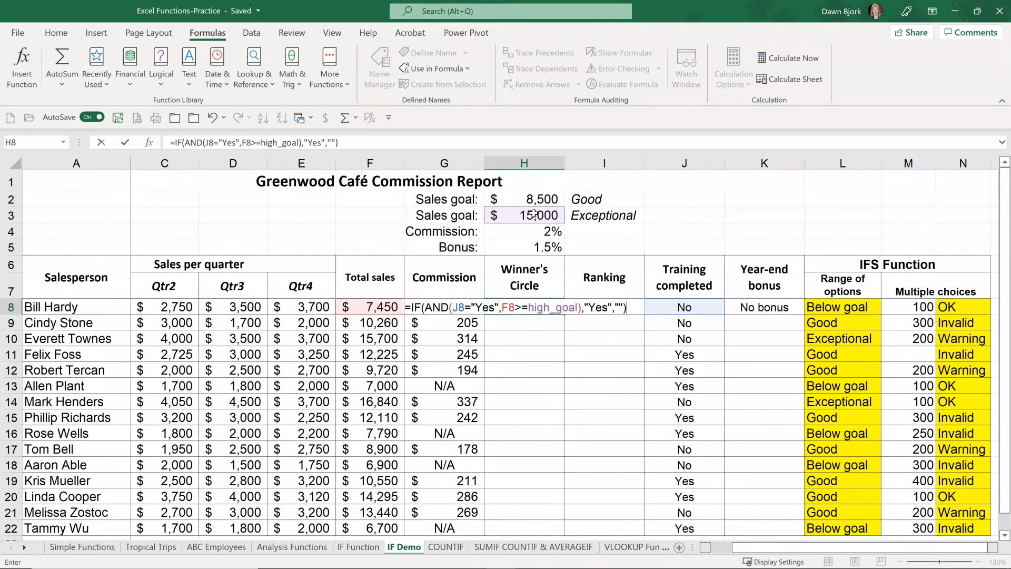
pyautogui.press('Return')
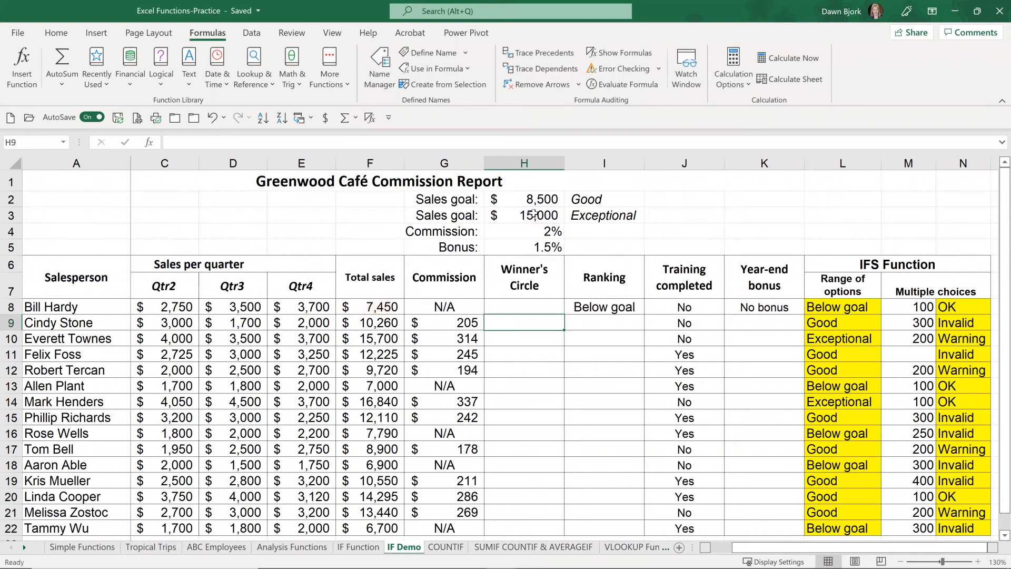
# - Fill the Winner's Circle formula from H8 down through H22 and reselect H8
pyautogui.click(553, 307)
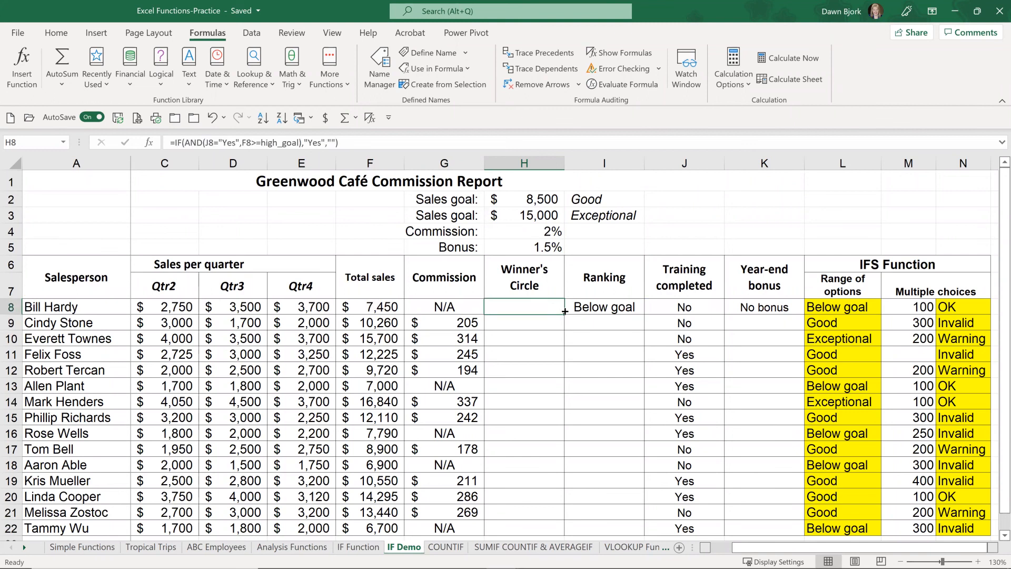
pyautogui.doubleClick(564, 314)
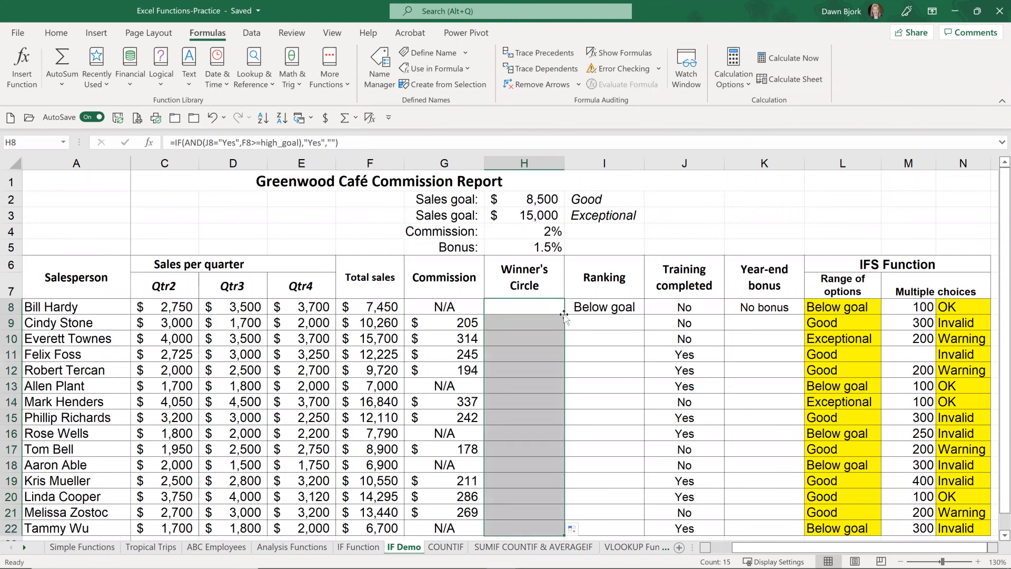
pyautogui.scroll(-1, 533, 357)
pyautogui.scroll(1, 533, 358)
pyautogui.click(529, 306)
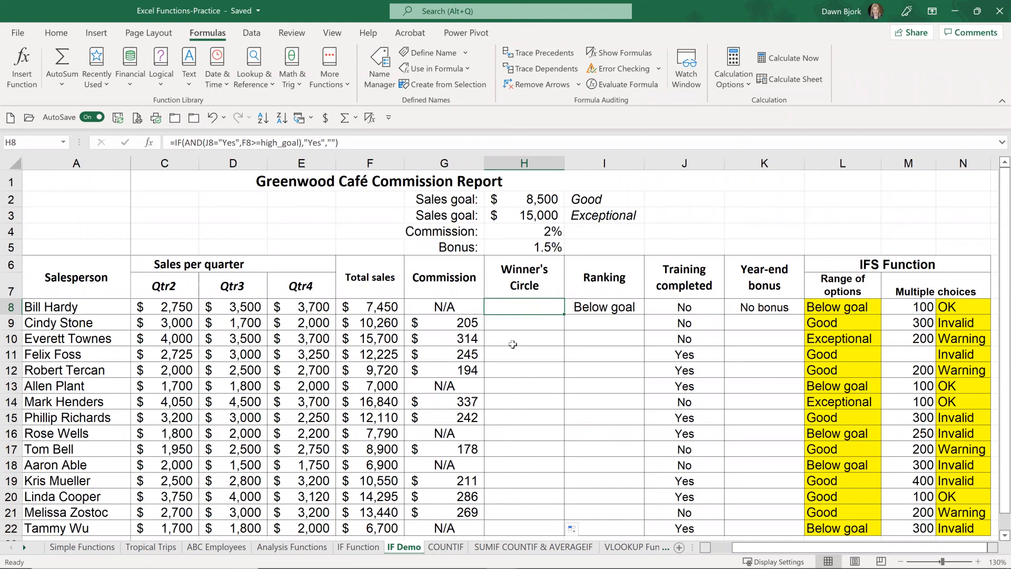
# - Set Training completed in J10 to Yes for the salesperson in row 10
pyautogui.click(379, 338)
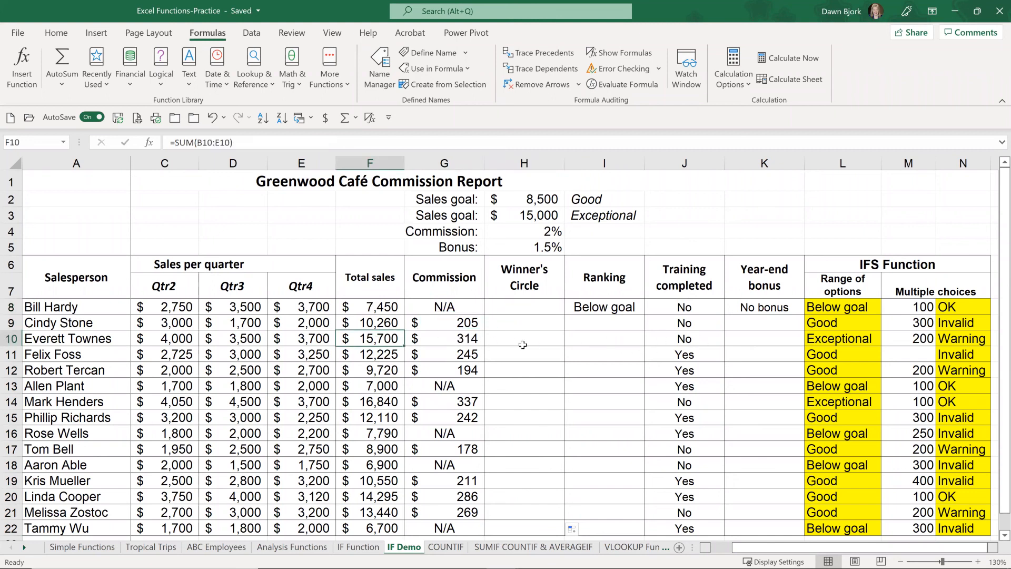
pyautogui.click(685, 338)
pyautogui.write('Yes')
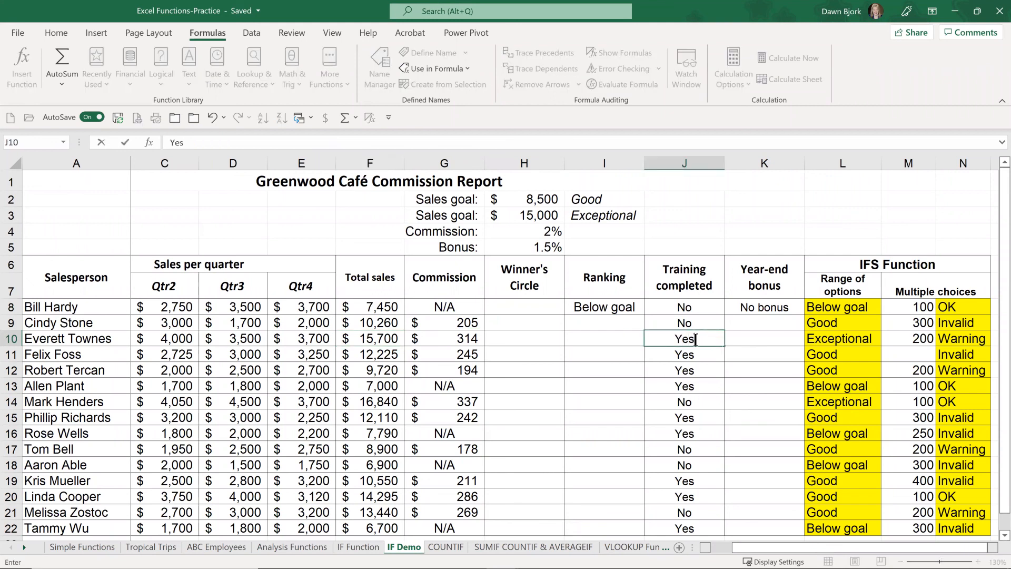
pyautogui.press('Return')
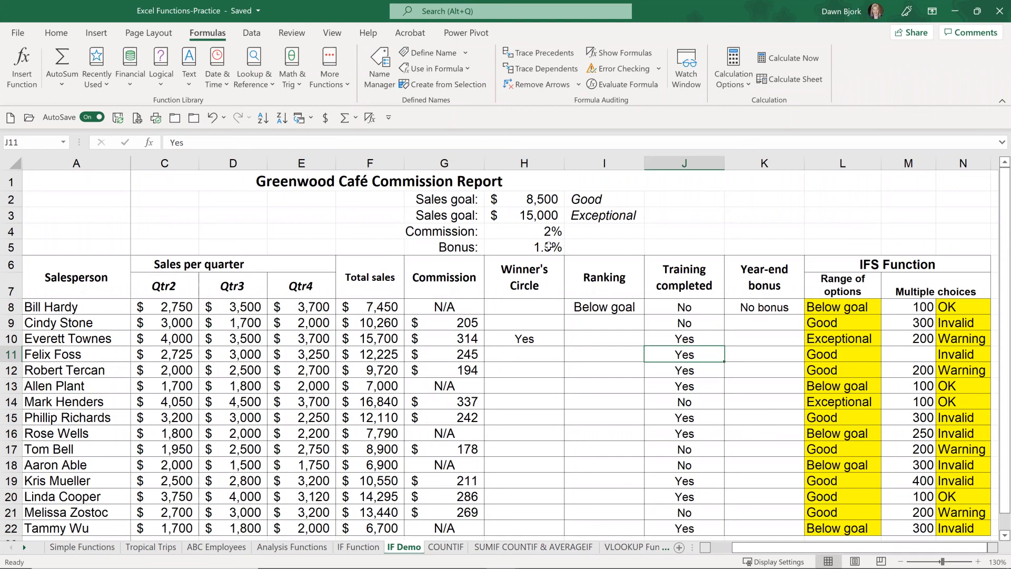
# - Set the Exceptional sales goal in H3 to 14000
pyautogui.click(532, 216)
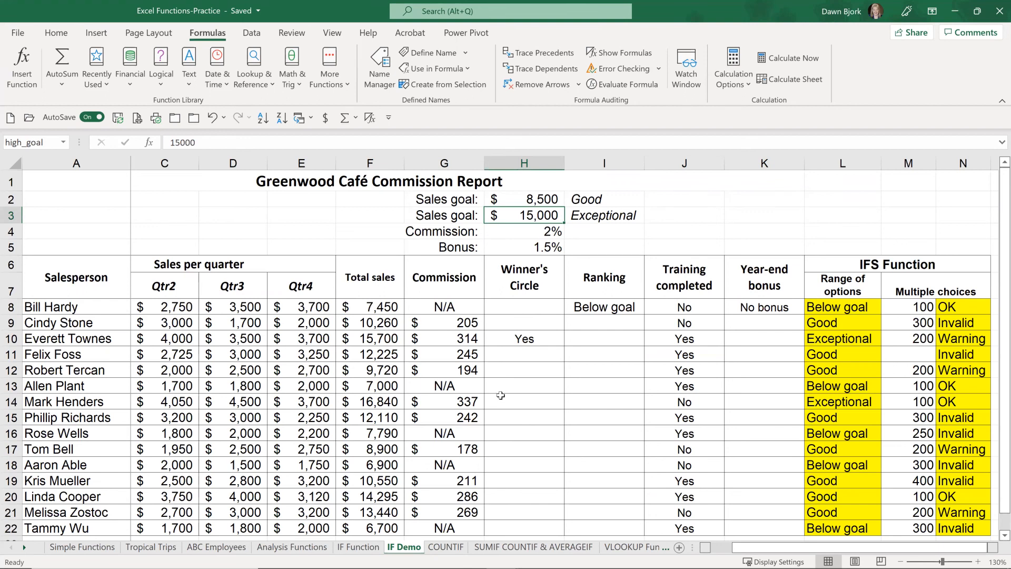
pyautogui.write('14000')
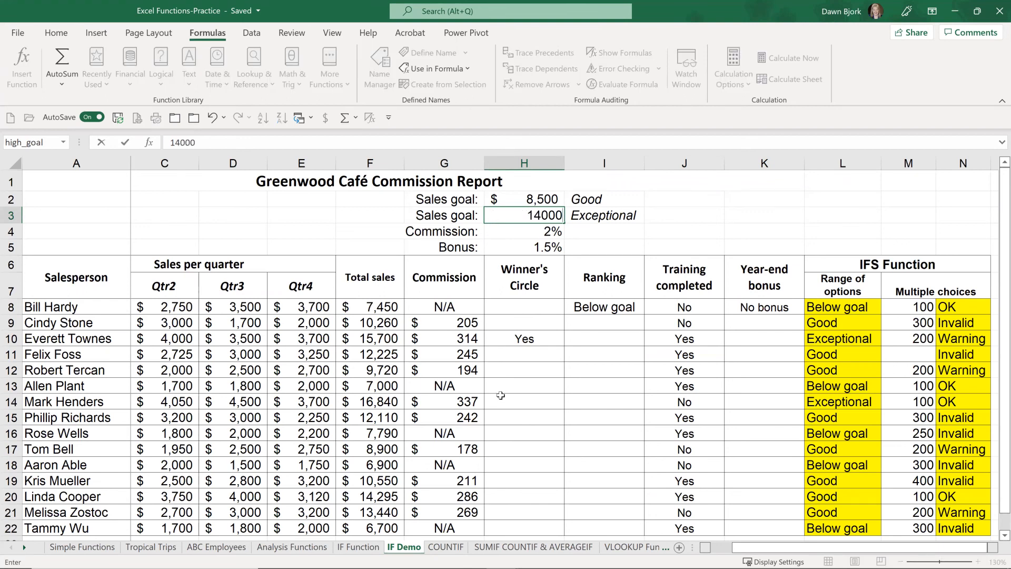
pyautogui.press('Return')
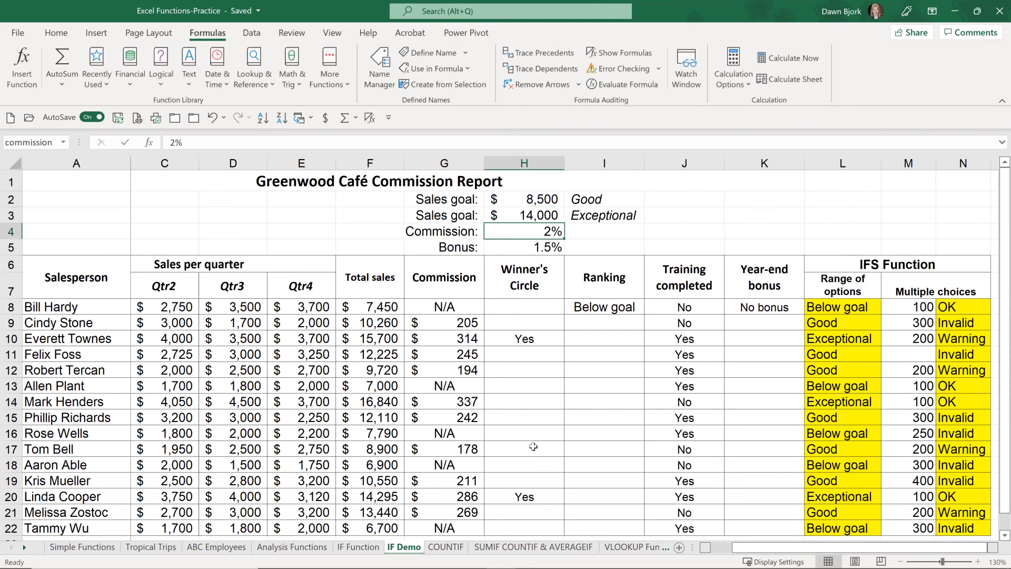
# - Check the Winner's Circle results and formulas in H20 and H10
pyautogui.scroll(-1, 527, 444)
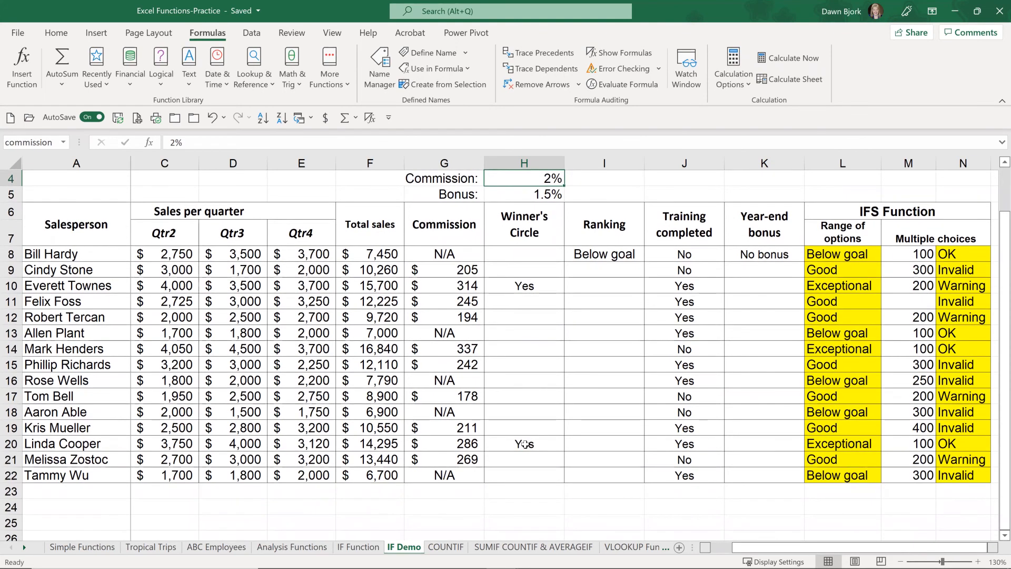
pyautogui.click(524, 444)
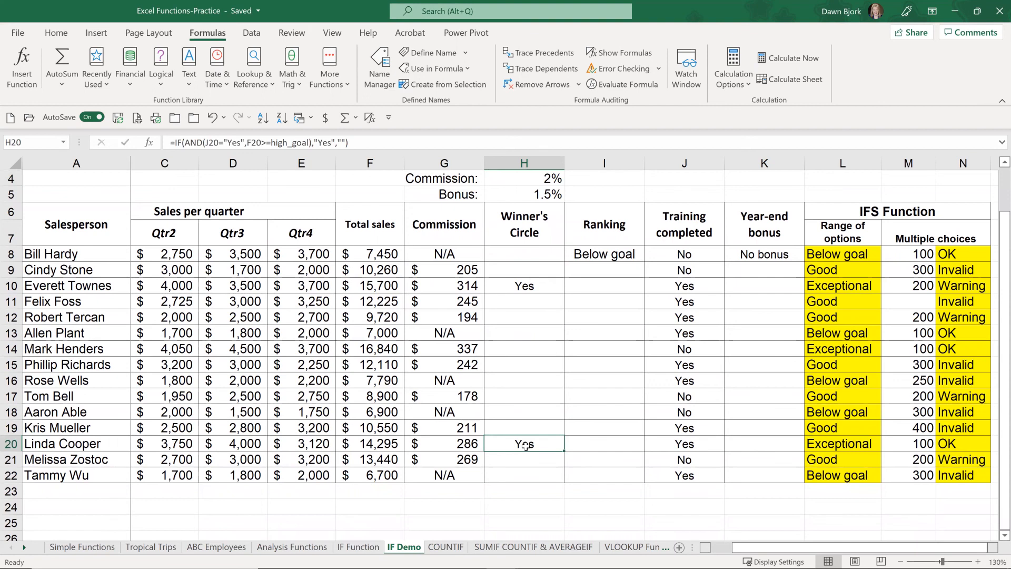
pyautogui.scroll(1, 526, 446)
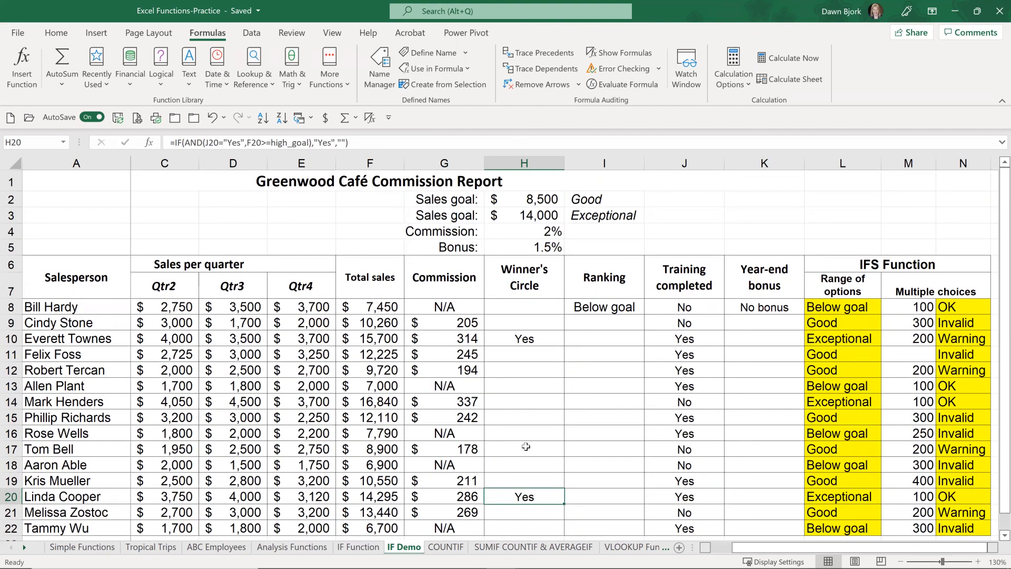
pyautogui.click(527, 340)
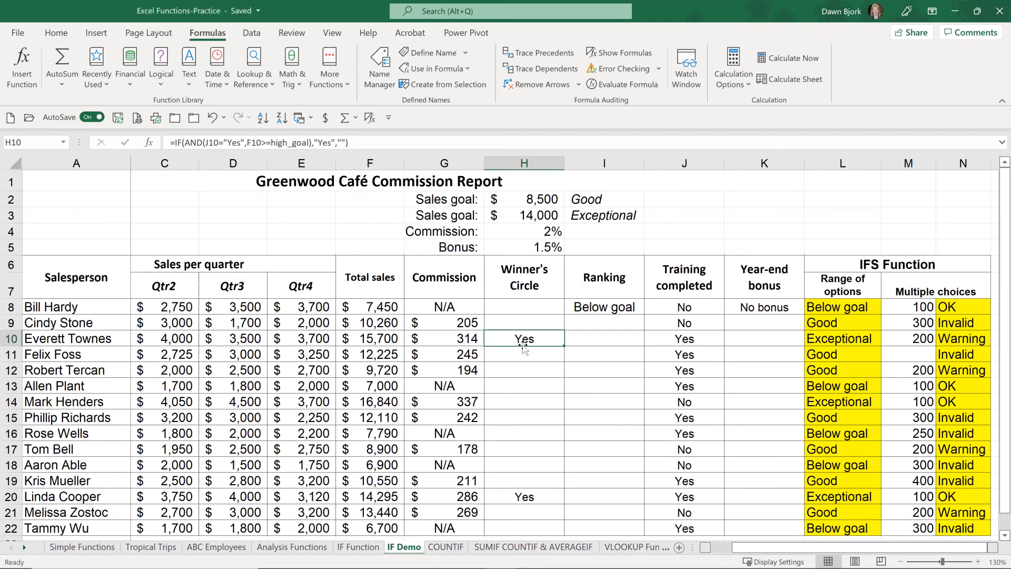
# - Examine the Ranking and Year-end bonus formulas in I8 and K8, and review the function arguments of the nested IF in I8
pyautogui.click(601, 308)
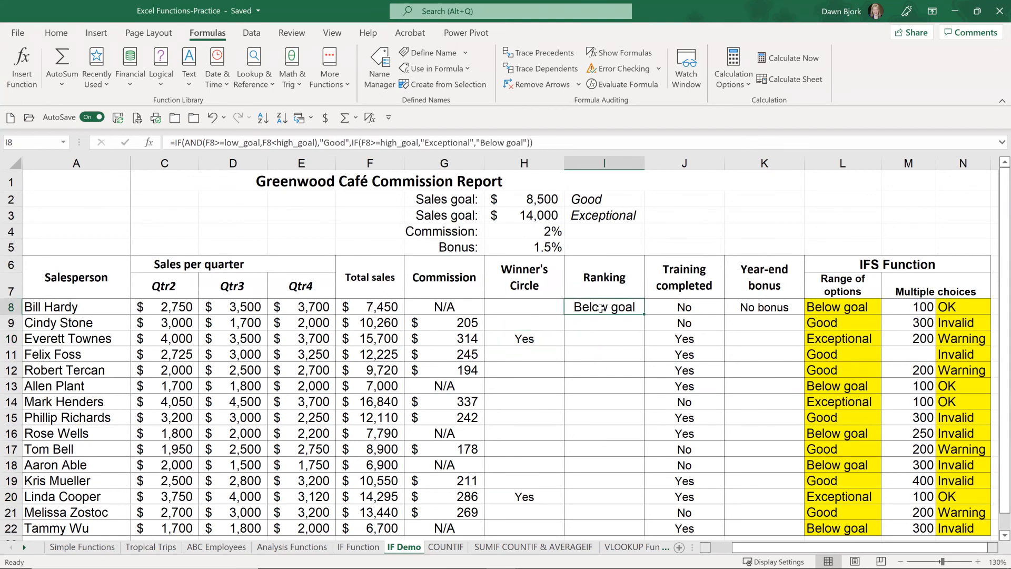
pyautogui.click(746, 306)
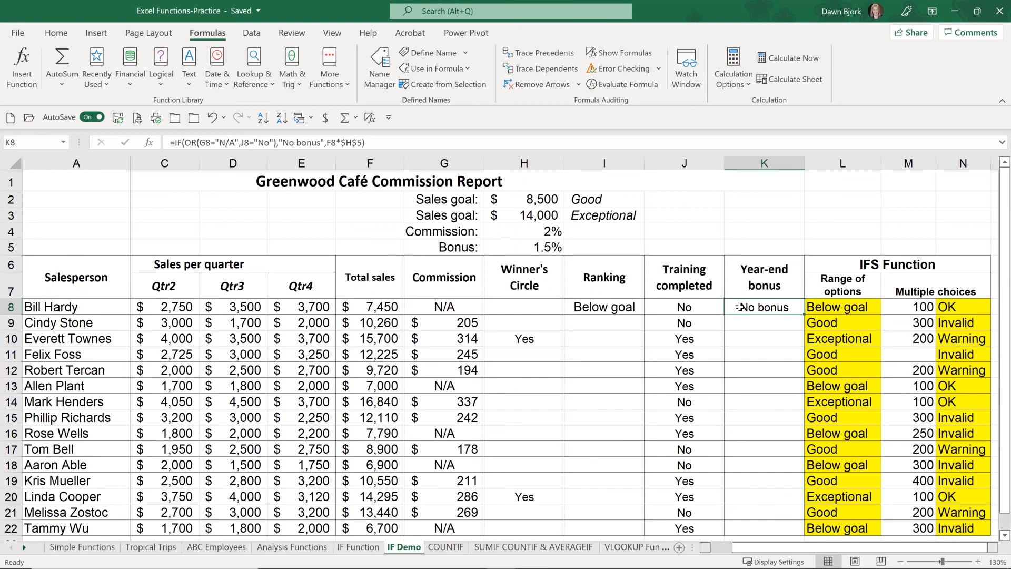
pyautogui.click(609, 309)
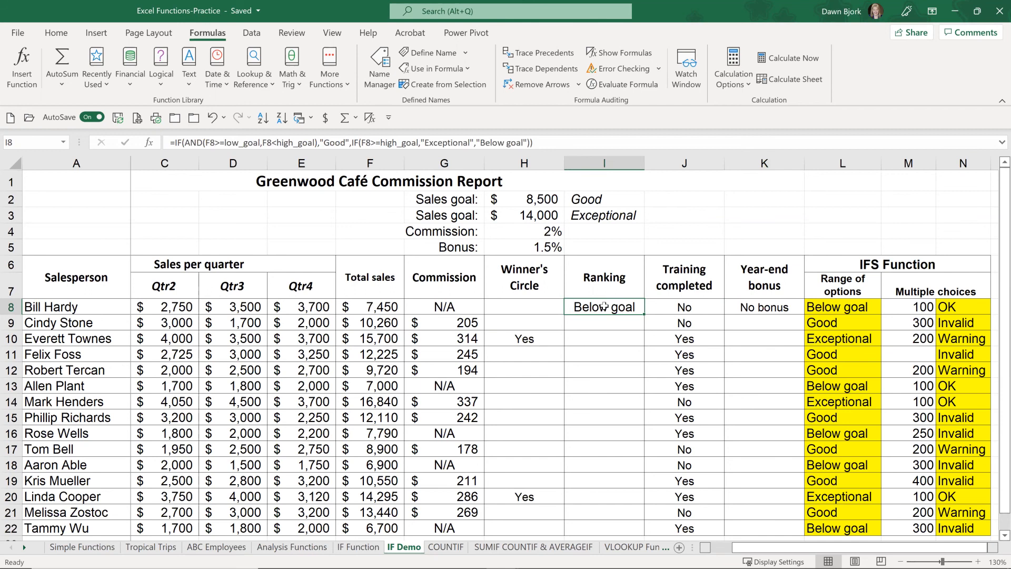
pyautogui.click(26, 65)
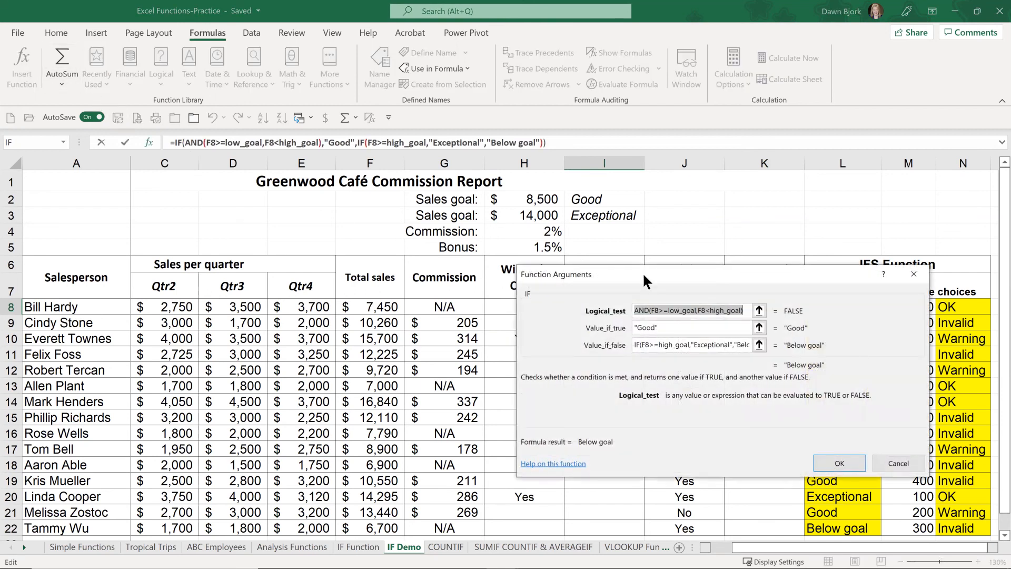
pyautogui.moveTo(719, 271); pyautogui.dragTo(489, 223)
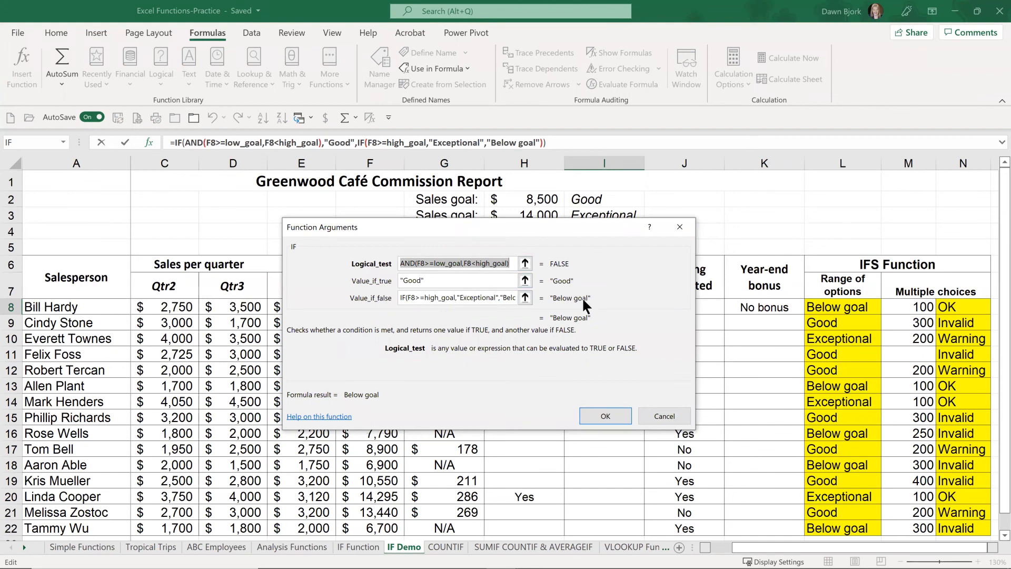
pyautogui.click(666, 416)
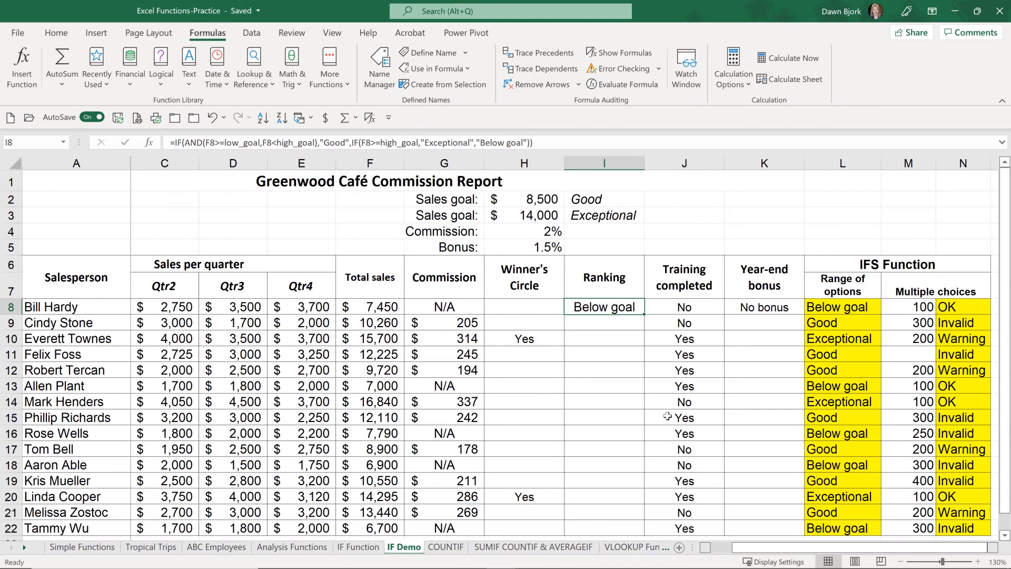
# - View the IFS formula for Range of options in L8
pyautogui.press('Right')
pyautogui.press('Right')
pyautogui.press('Right')
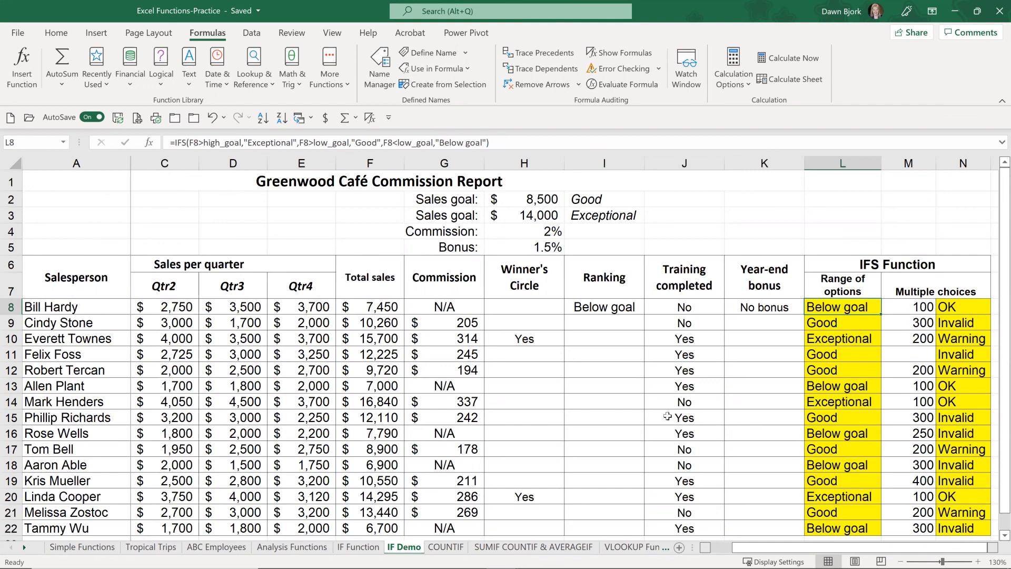
# - Compare the IFS formulas for Range of options in L8 and Multiple choices in N8, including the code in M8
pyautogui.press('Right')
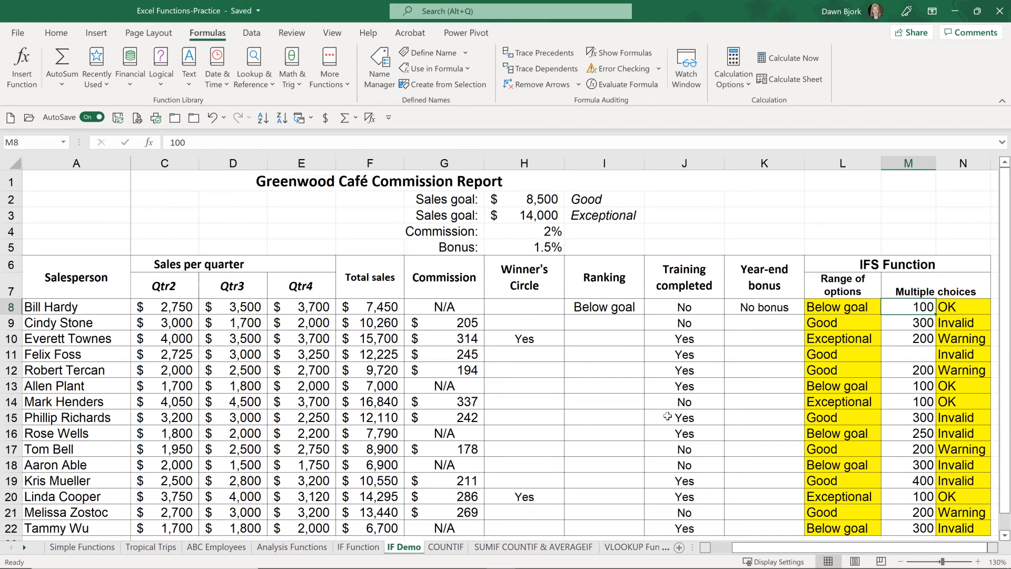
pyautogui.press('Right')
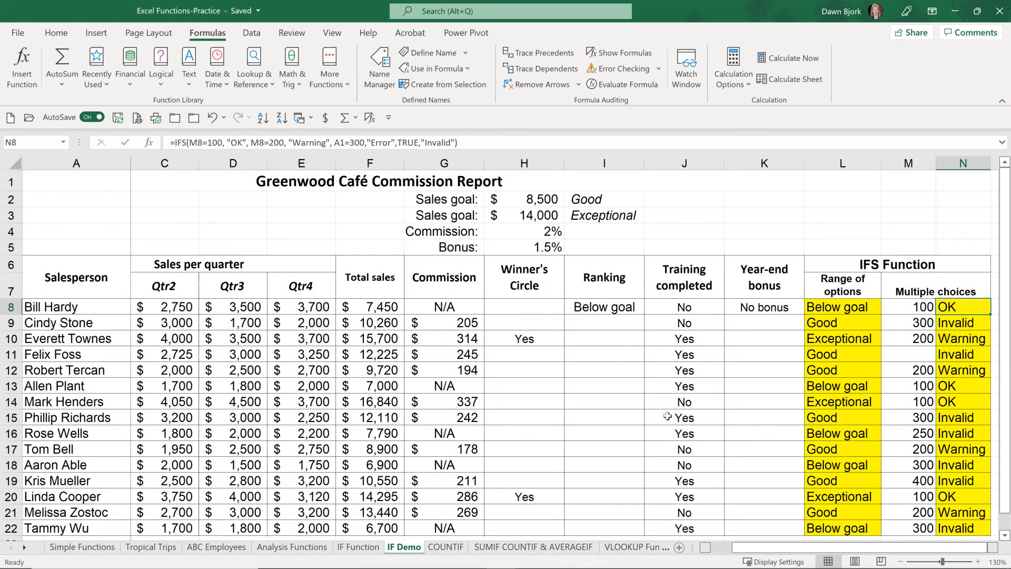
pyautogui.click(994, 548)
pyautogui.click(993, 548)
pyautogui.click(994, 548)
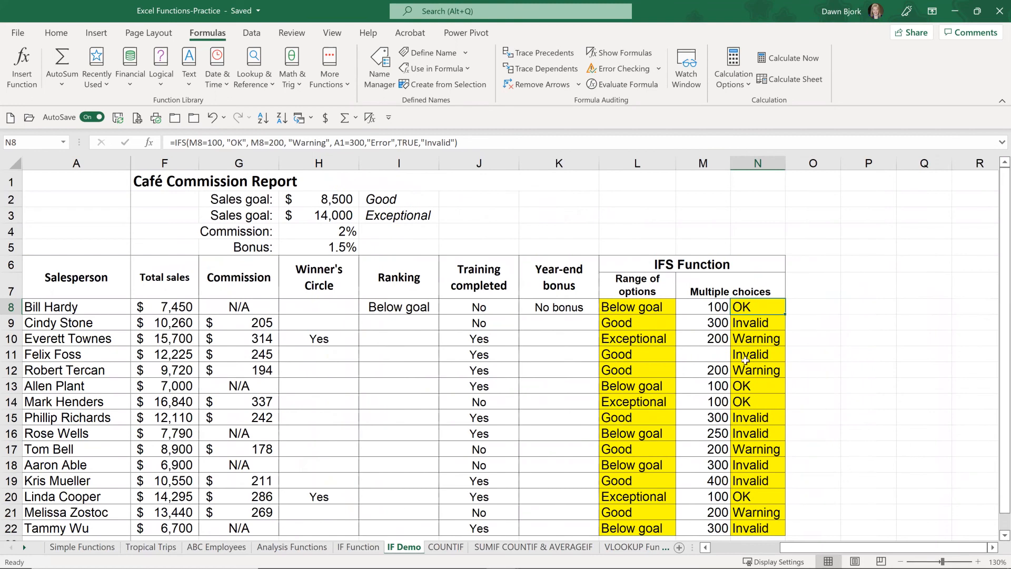
pyautogui.click(639, 307)
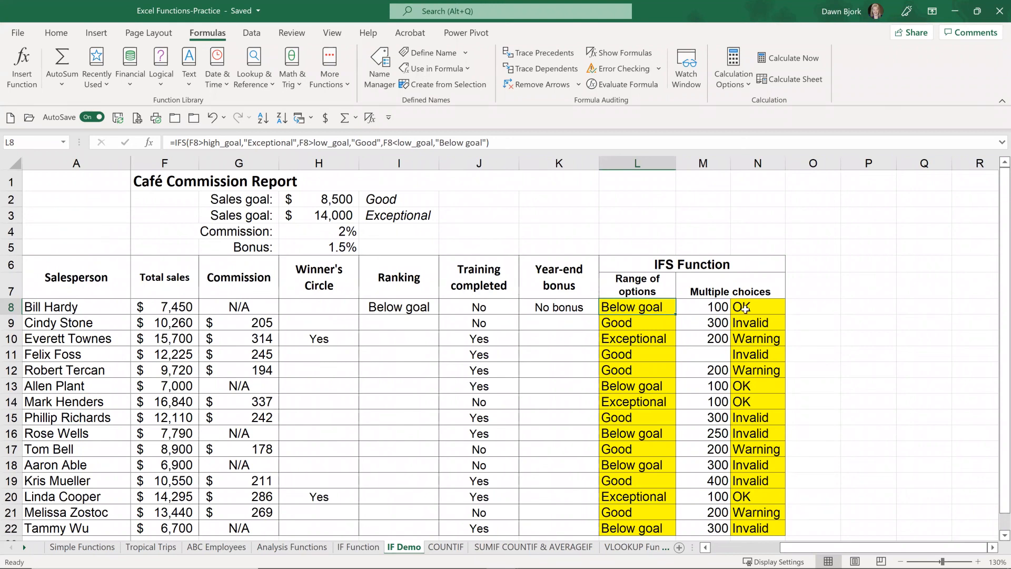
pyautogui.click(746, 308)
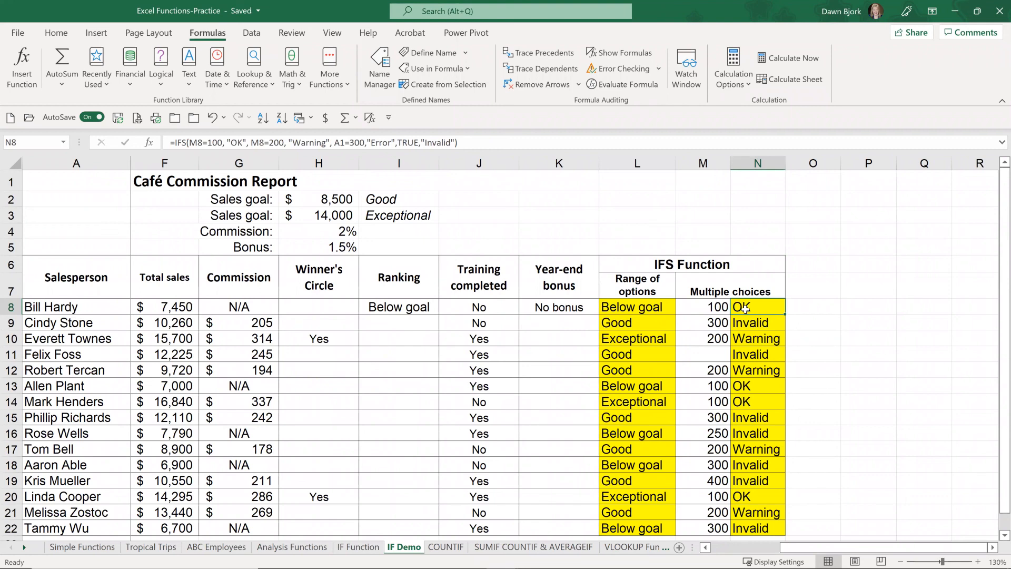
# - Correct the third logical test of the Multiple choices IFS formula in N8 to refer to M8 in place of A1
pyautogui.press('F2')
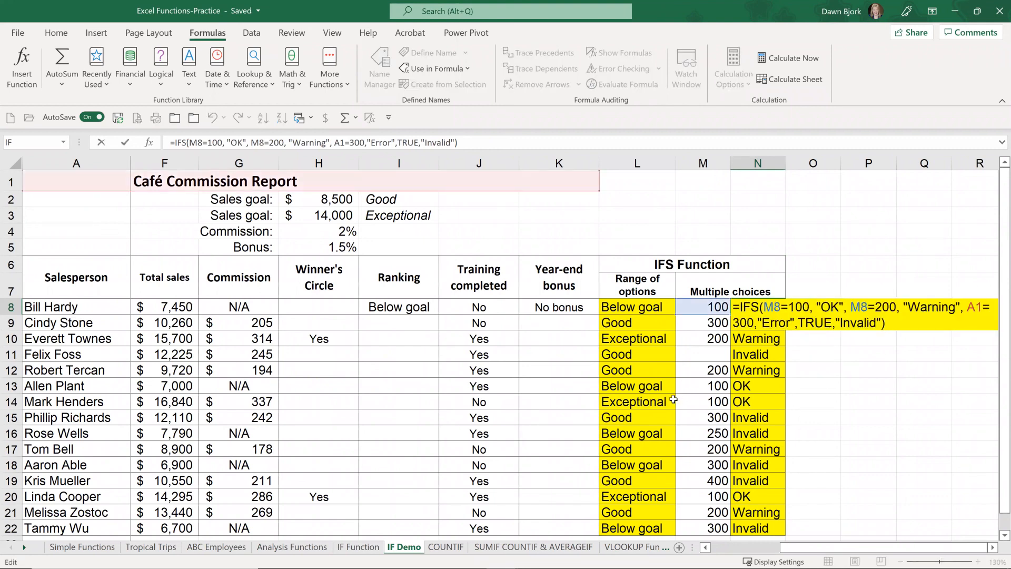
pyautogui.click(993, 548)
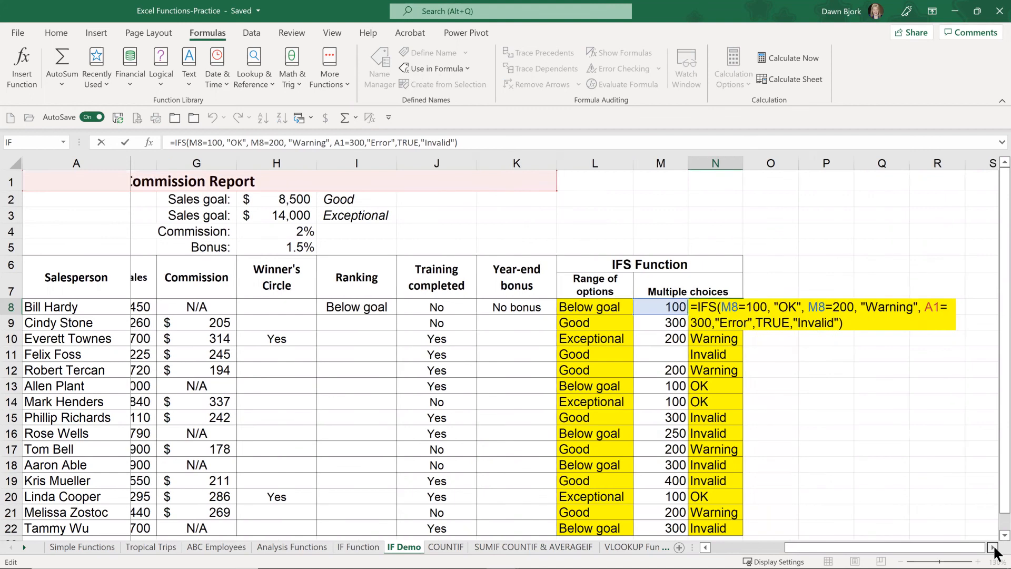
pyautogui.click(994, 549)
pyautogui.click(993, 549)
pyautogui.click(994, 548)
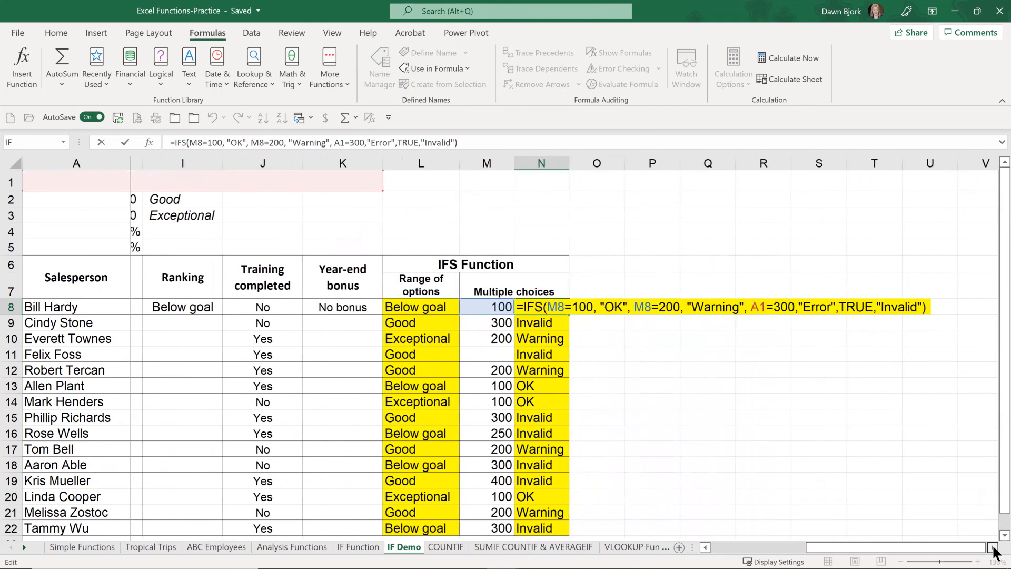
pyautogui.click(993, 549)
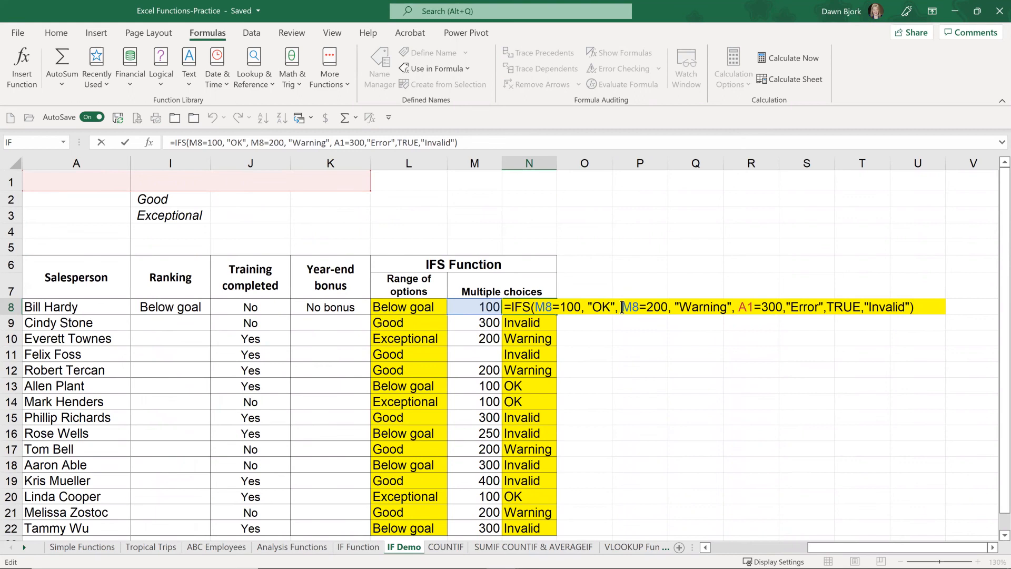
pyautogui.click(744, 307)
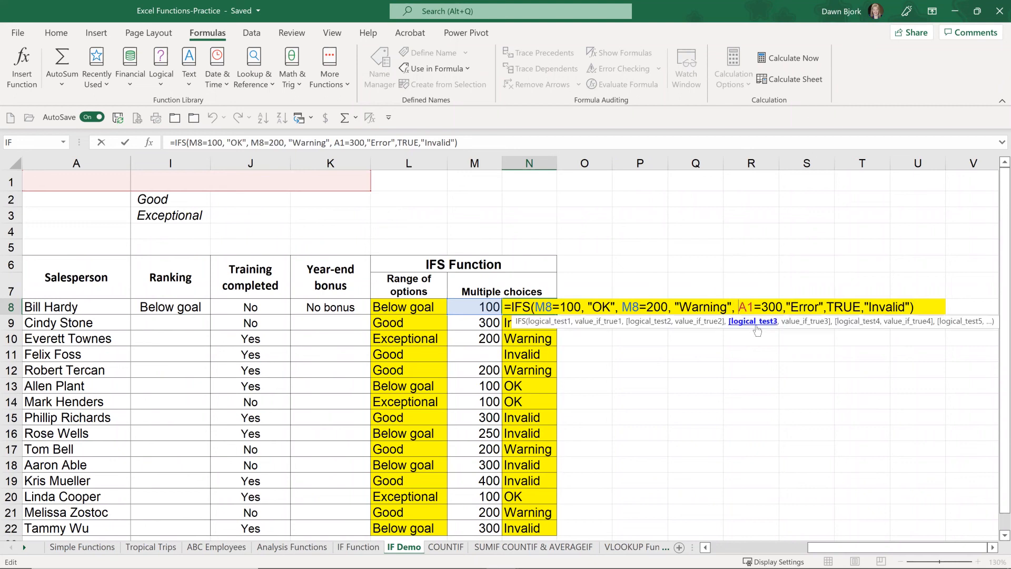
pyautogui.press('BackSpace')
pyautogui.write('m8')
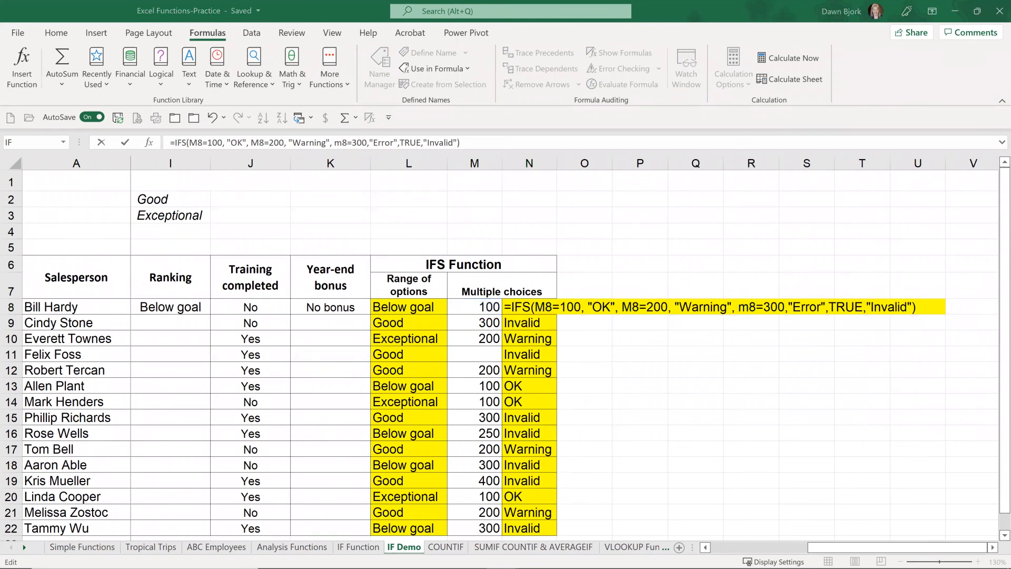
pyautogui.click(666, 307)
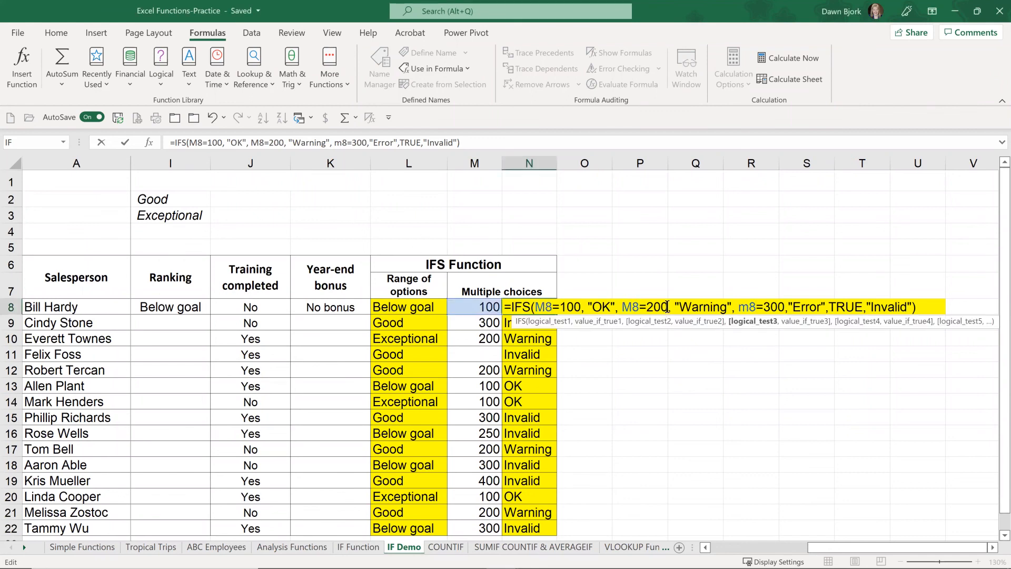
pyautogui.press('Return')
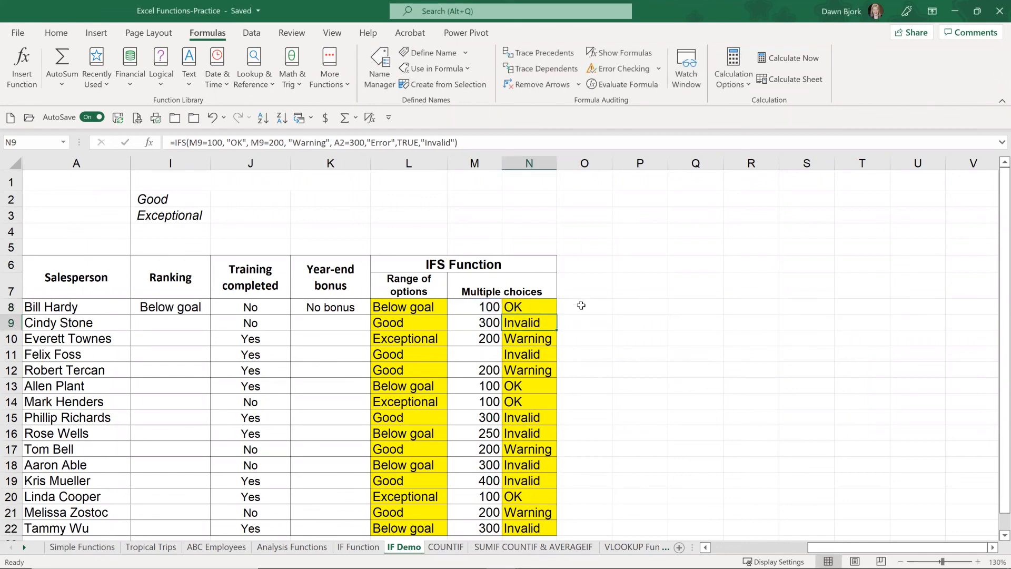
# - Copy the corrected IFS formula from N8 down the Multiple choices column to N22
pyautogui.click(548, 309)
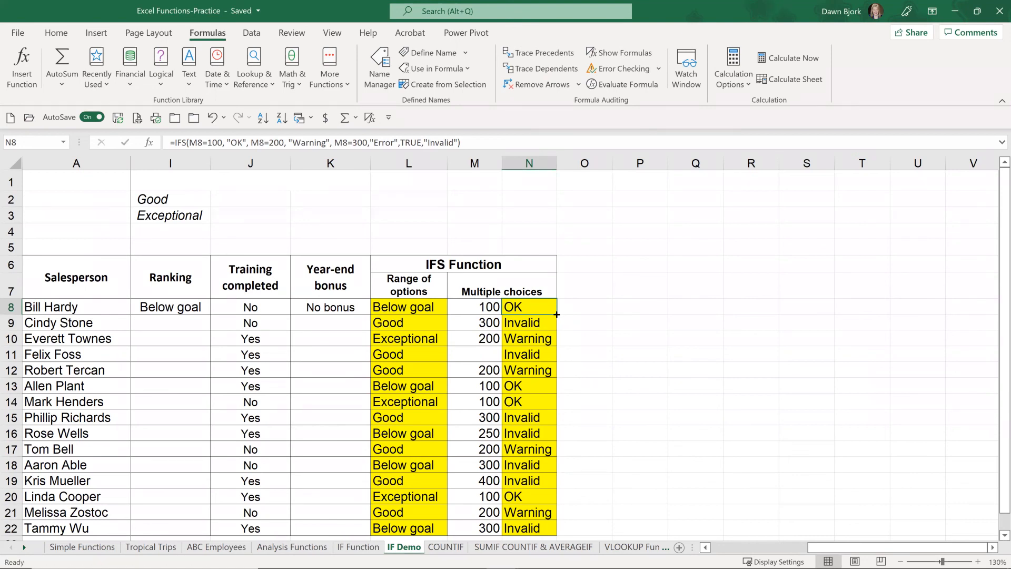
pyautogui.doubleClick(557, 315)
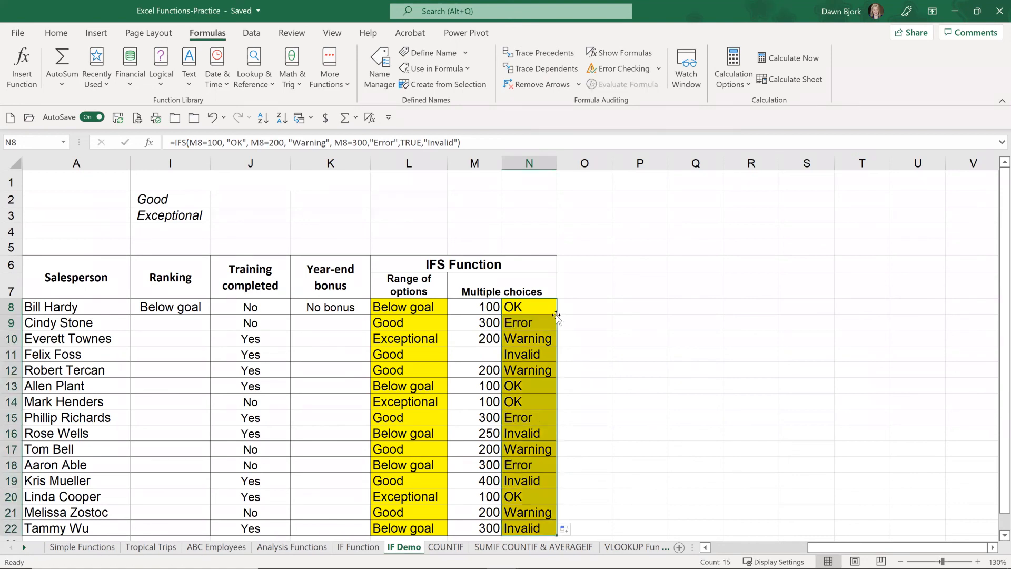
pyautogui.click(533, 311)
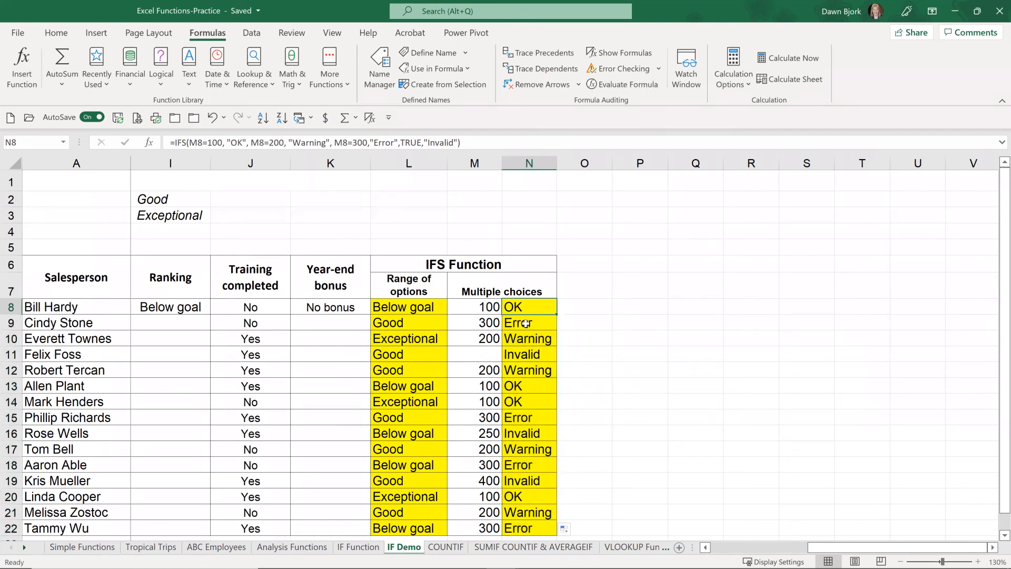
# - Check the copied Multiple choices results against their codes, examining the formula in N9 and the cell M11
pyautogui.click(520, 324)
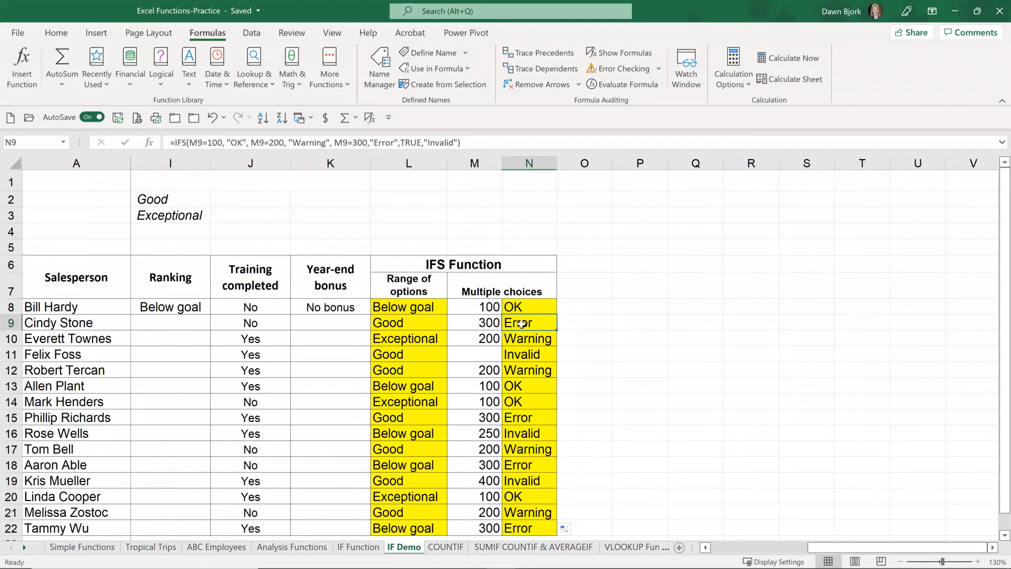
pyautogui.click(478, 354)
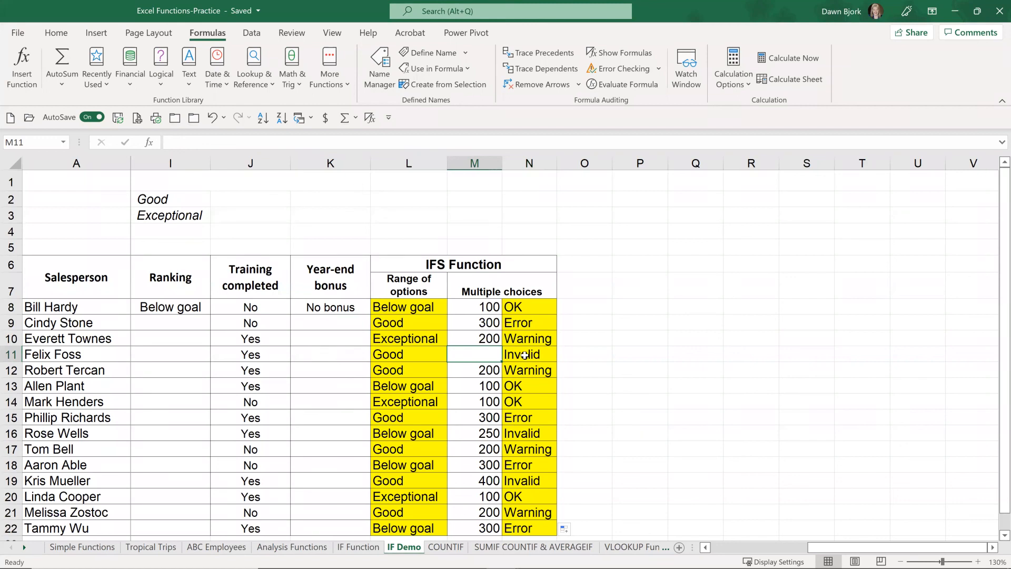
pyautogui.scroll(-1, 523, 354)
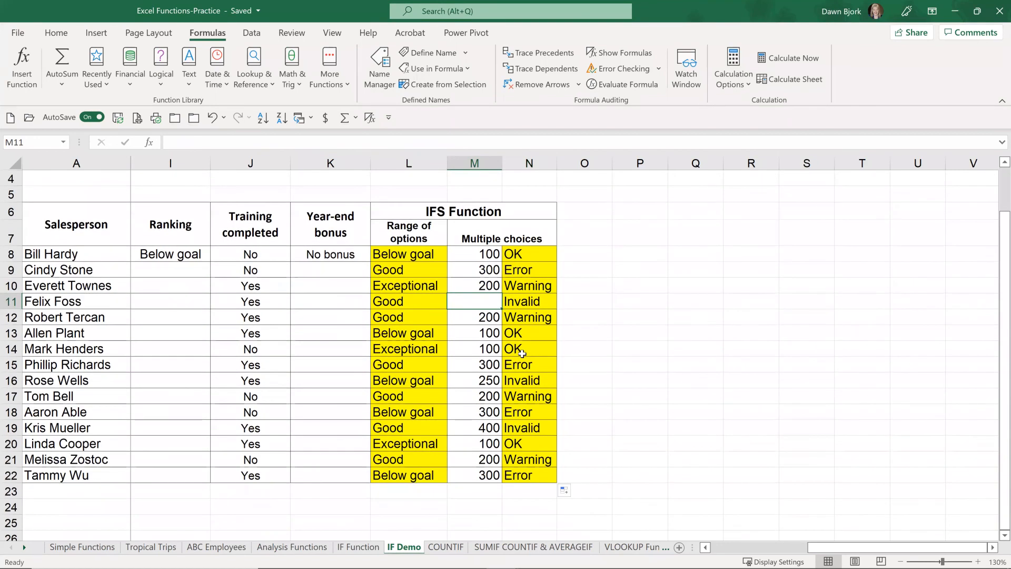
pyautogui.click(521, 273)
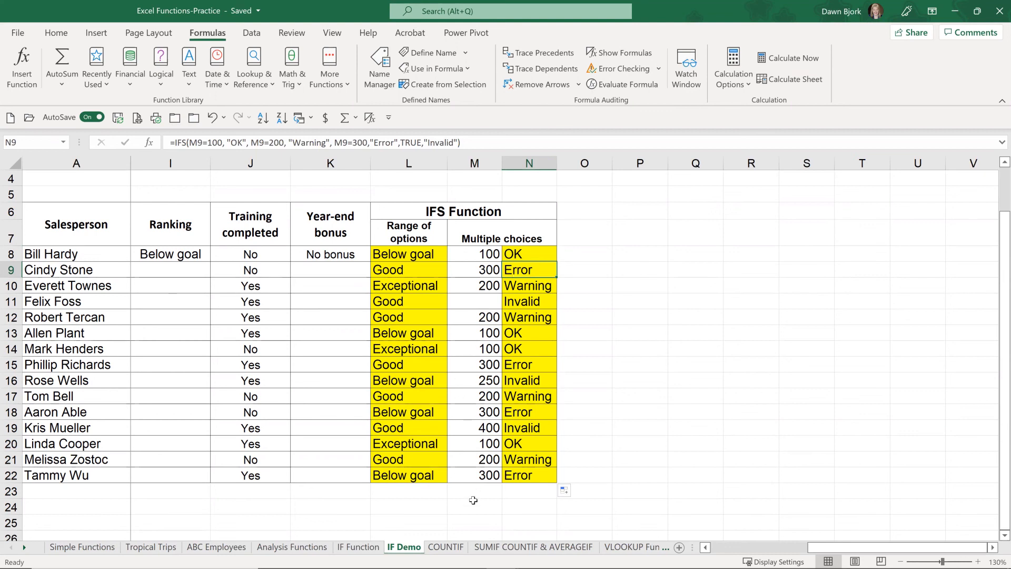
# - On the COUNTIF sheet, enter =COUNTIF(Characters,CharName) in B12, using the name grid as the range and the search term as the criteria
pyautogui.click(446, 546)
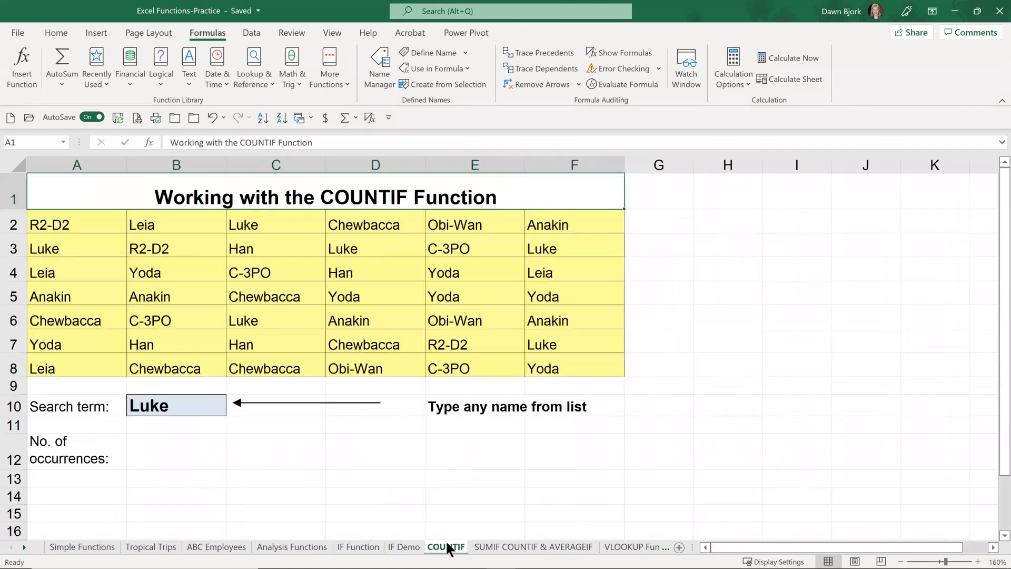
pyautogui.click(79, 222)
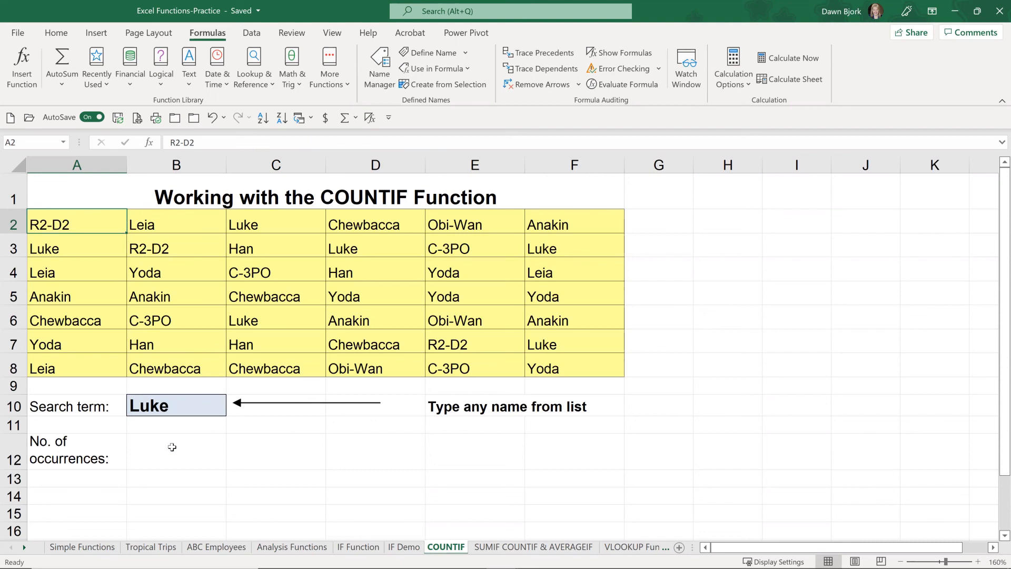
pyautogui.click(165, 449)
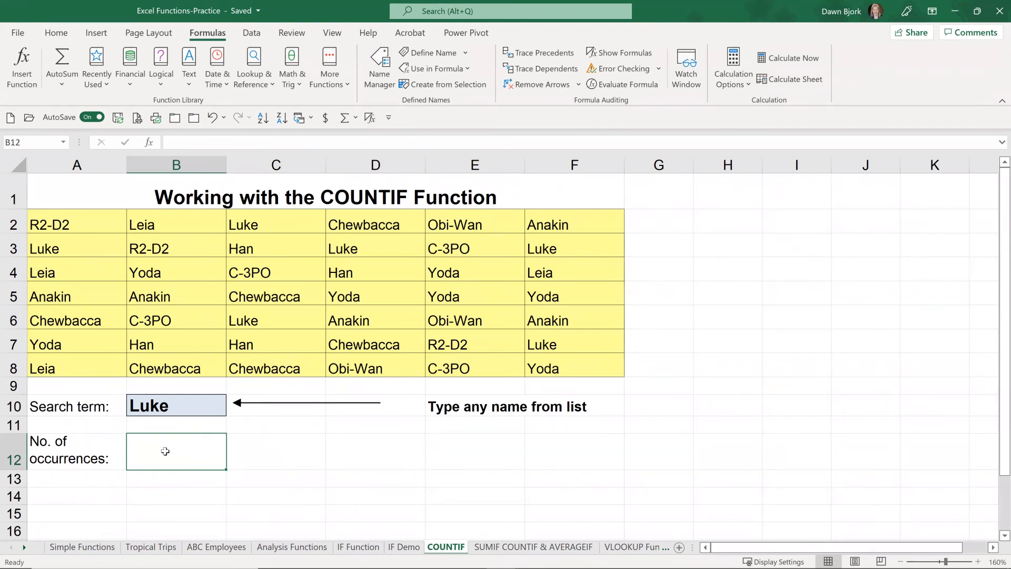
pyautogui.write('=coun')
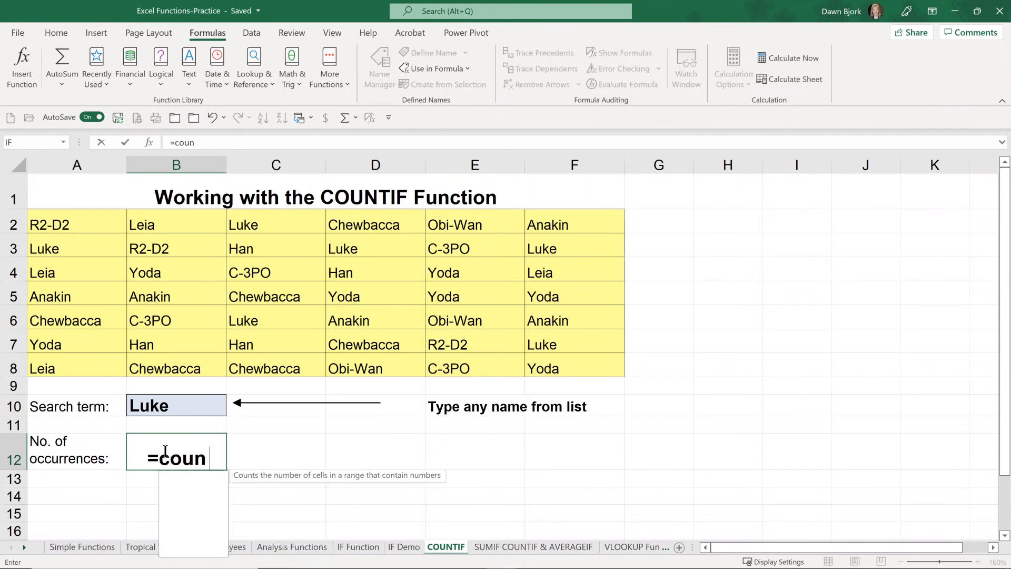
pyautogui.write('tif(')
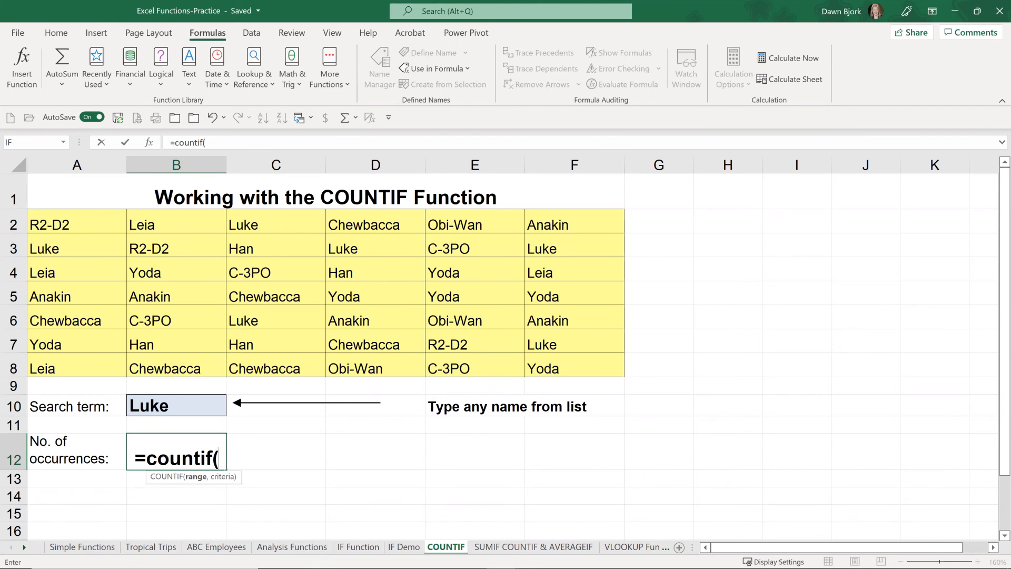
pyautogui.hotkey('ctrl', 'a')
pyautogui.moveTo(71, 216); pyautogui.dragTo(581, 367)
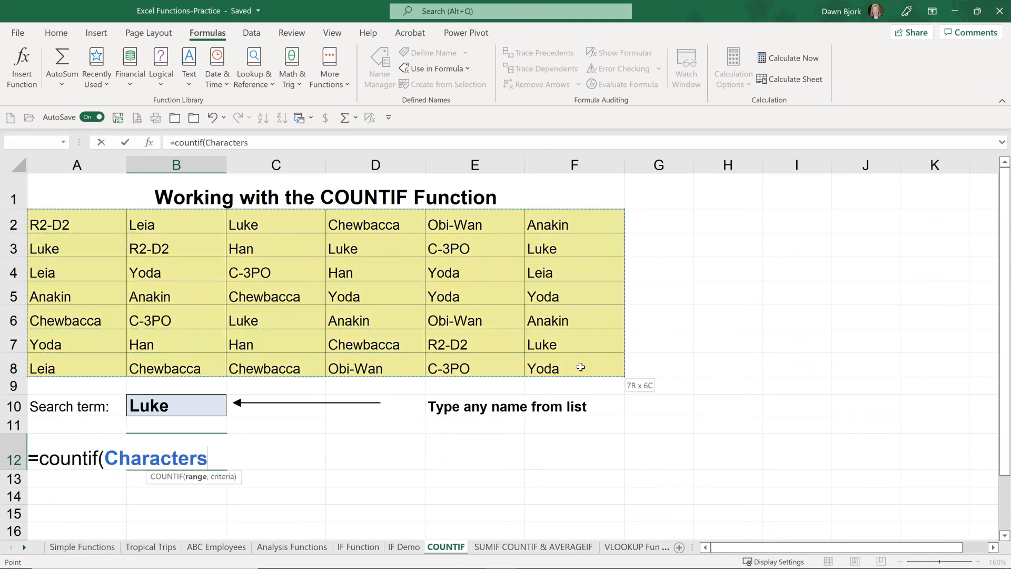
pyautogui.write(',')
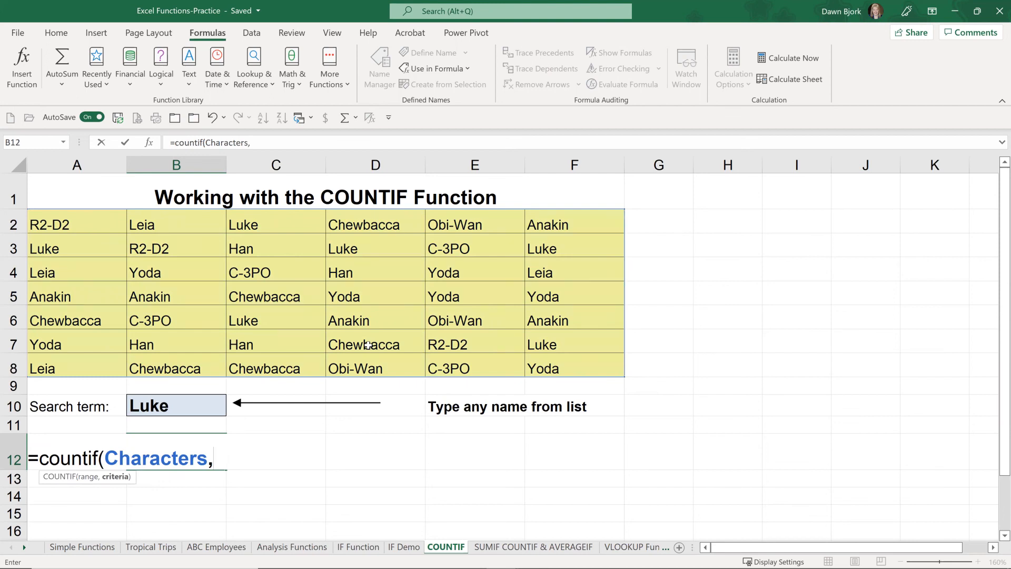
pyautogui.click(168, 404)
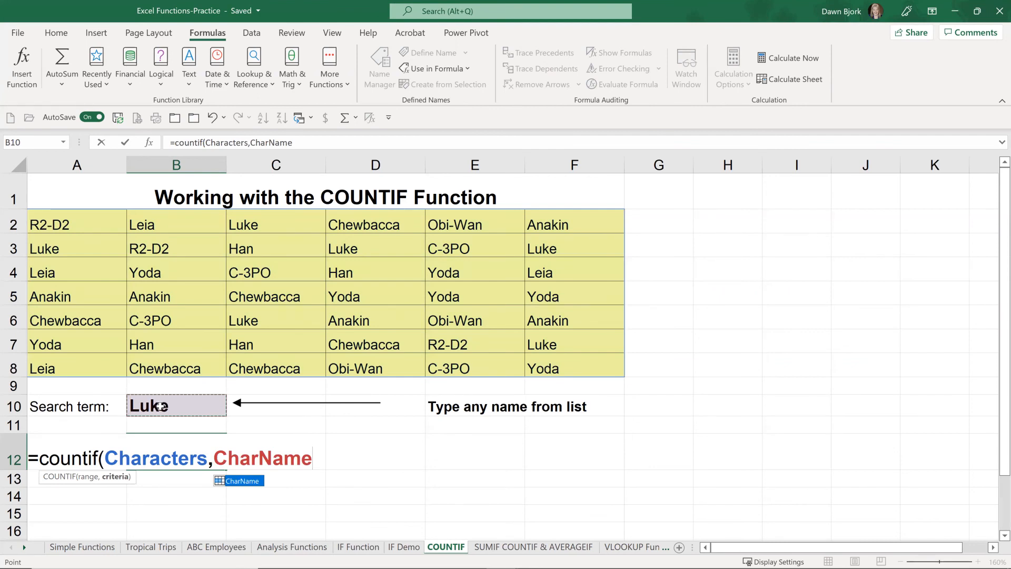
pyautogui.press('Return')
pyautogui.click(182, 459)
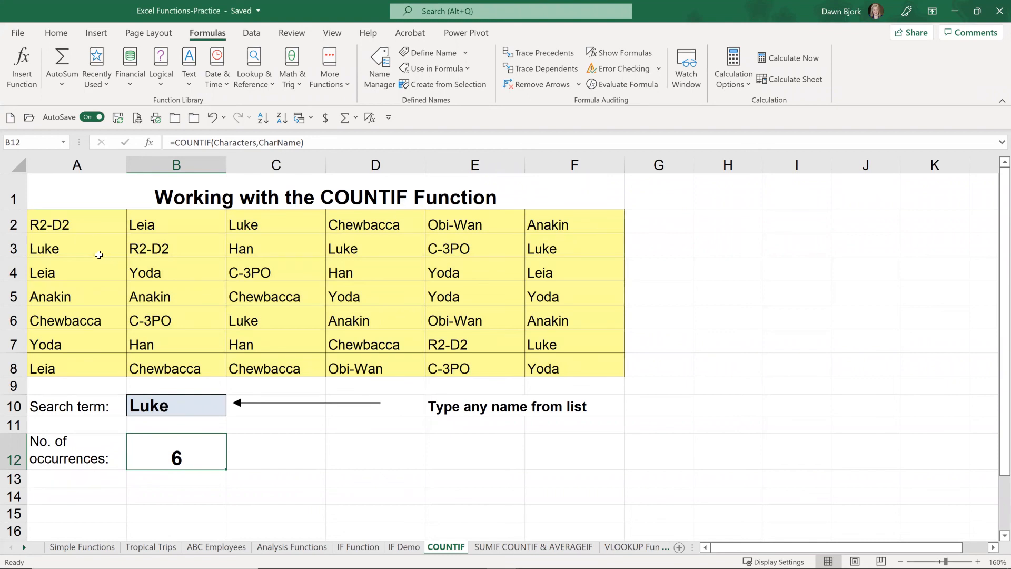
# - Change the search term in B10 to Yoda to recount the occurrences
pyautogui.click(164, 406)
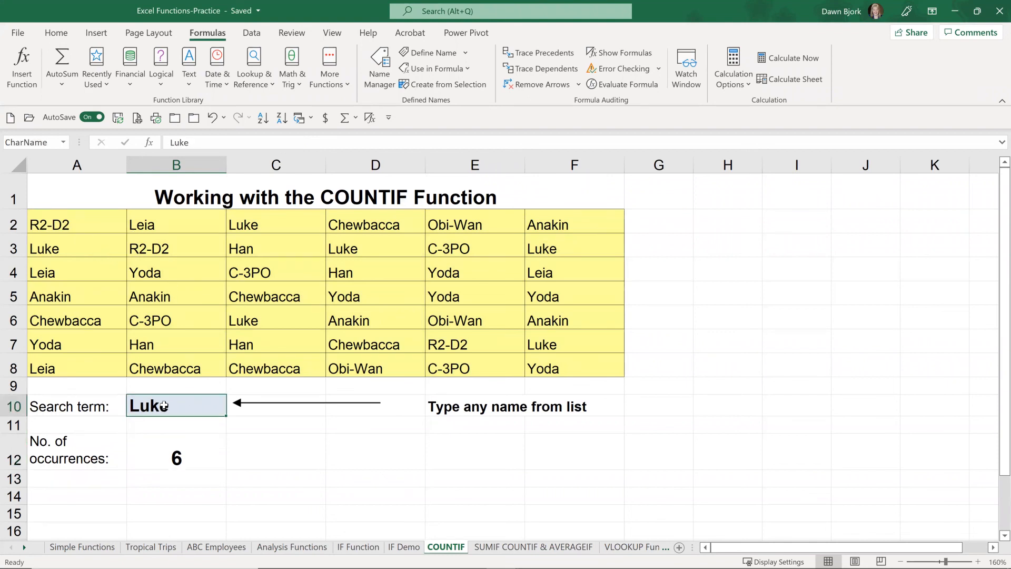
pyautogui.write('Yoda')
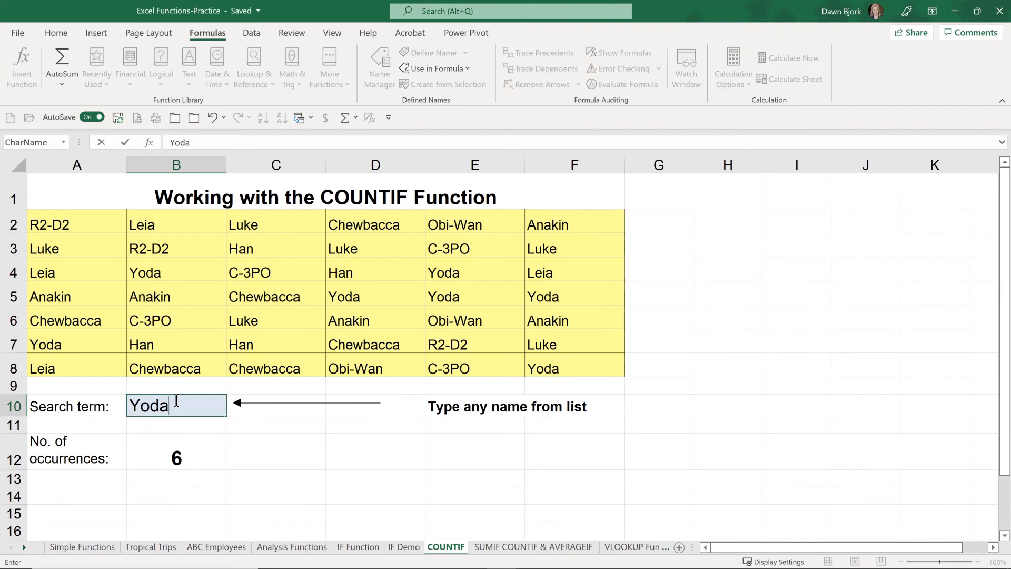
pyautogui.press('Return')
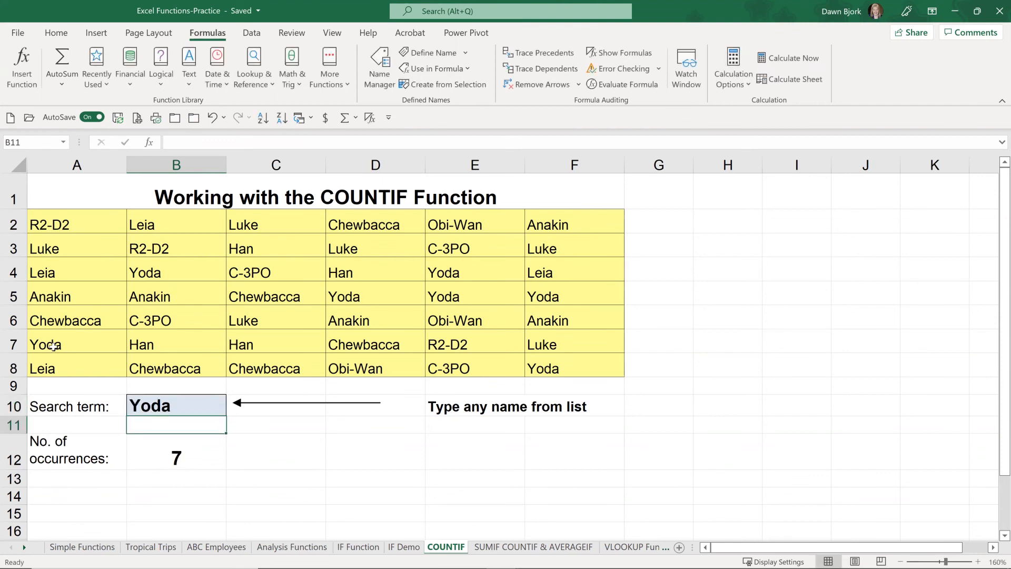
pyautogui.click(174, 407)
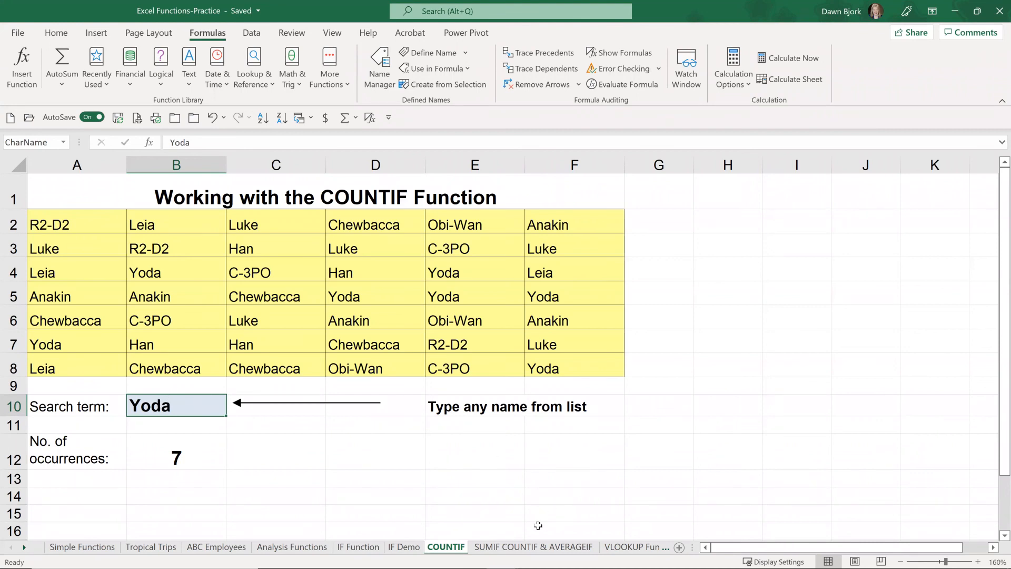
# - On the SUMIF COUNTIF & AVERAGEIF sheet, enter =sumift(B2:B19,B21,C2:C19) in C22 for the total by country
pyautogui.click(535, 547)
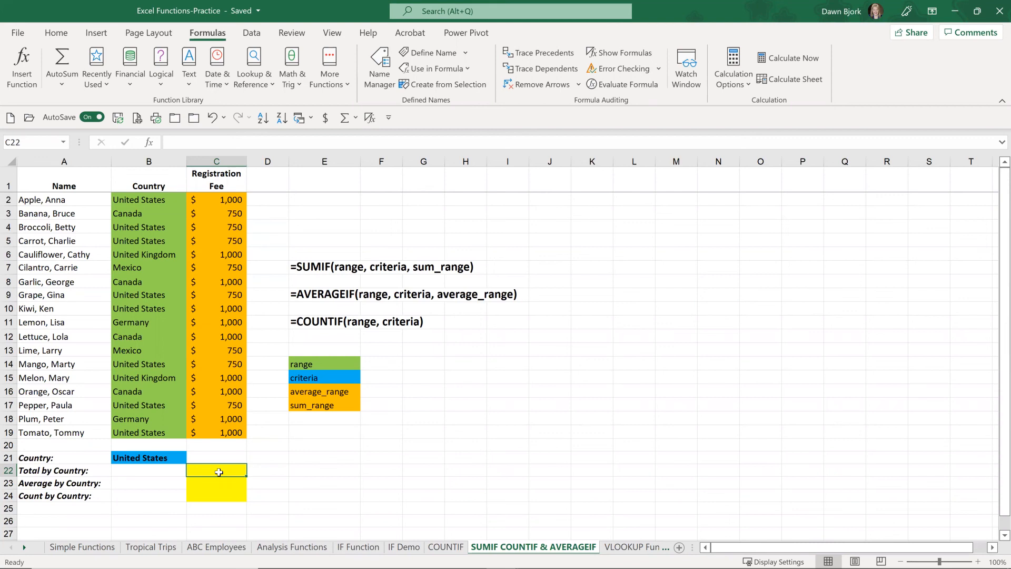
pyautogui.write('=sum')
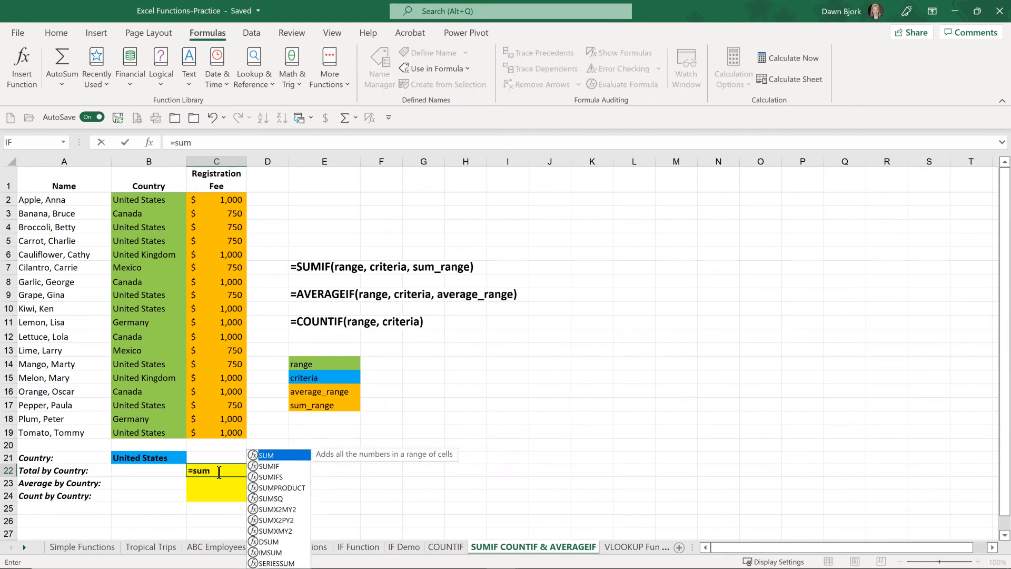
pyautogui.write('ift(')
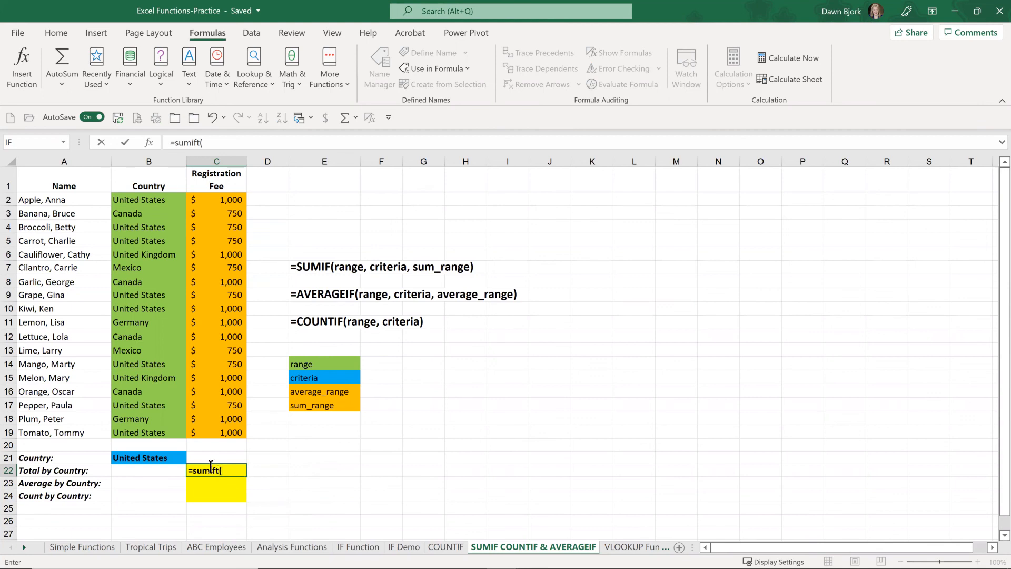
pyautogui.moveTo(148, 196); pyautogui.dragTo(139, 426)
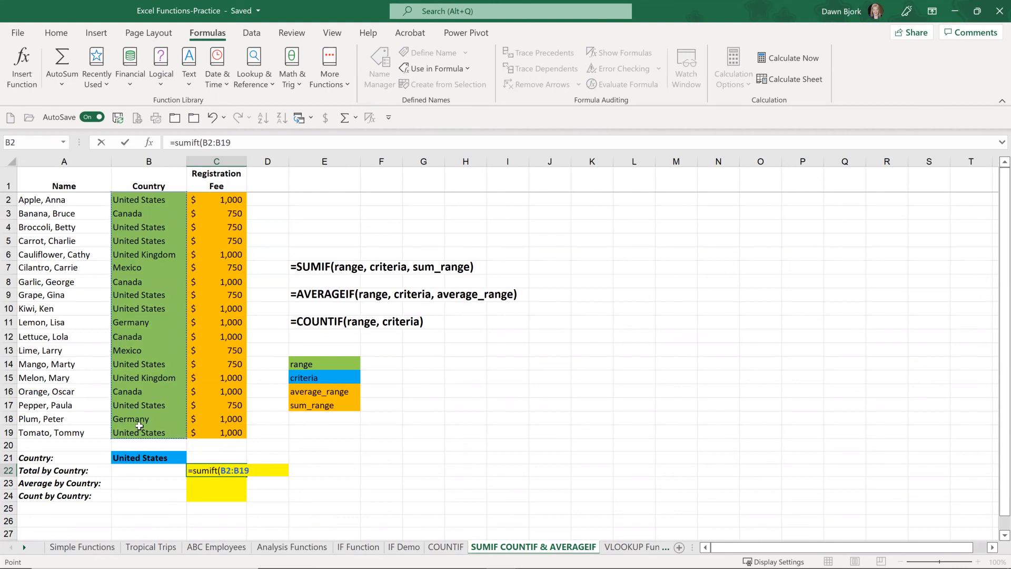
pyautogui.write(',')
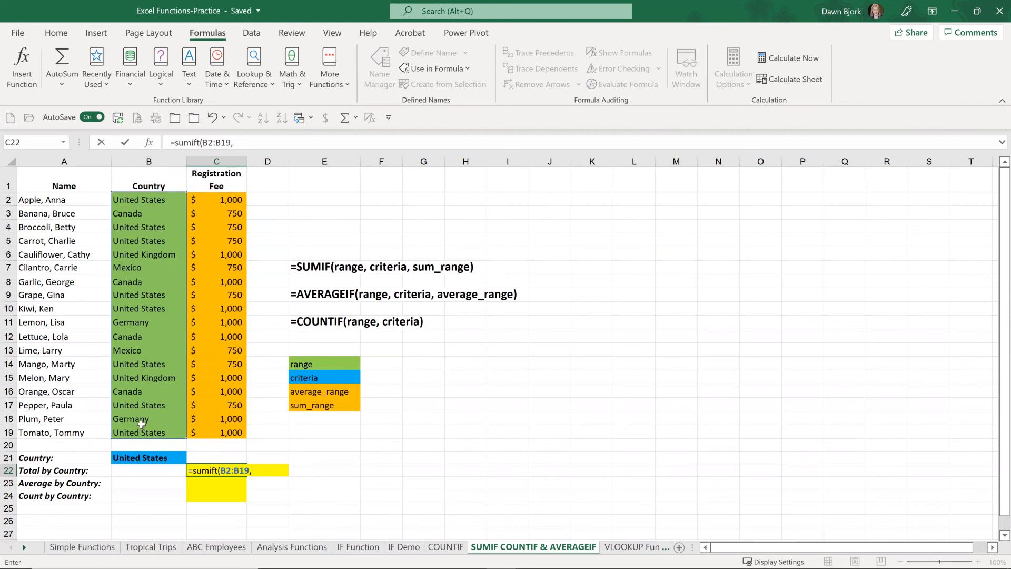
pyautogui.click(153, 458)
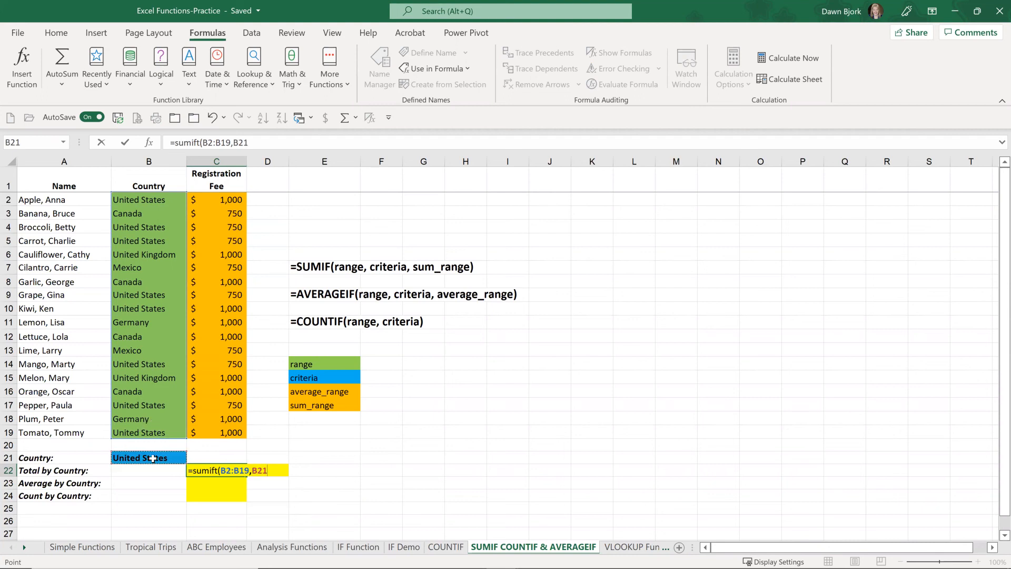
pyautogui.write(',')
pyautogui.moveTo(225, 200); pyautogui.dragTo(231, 429)
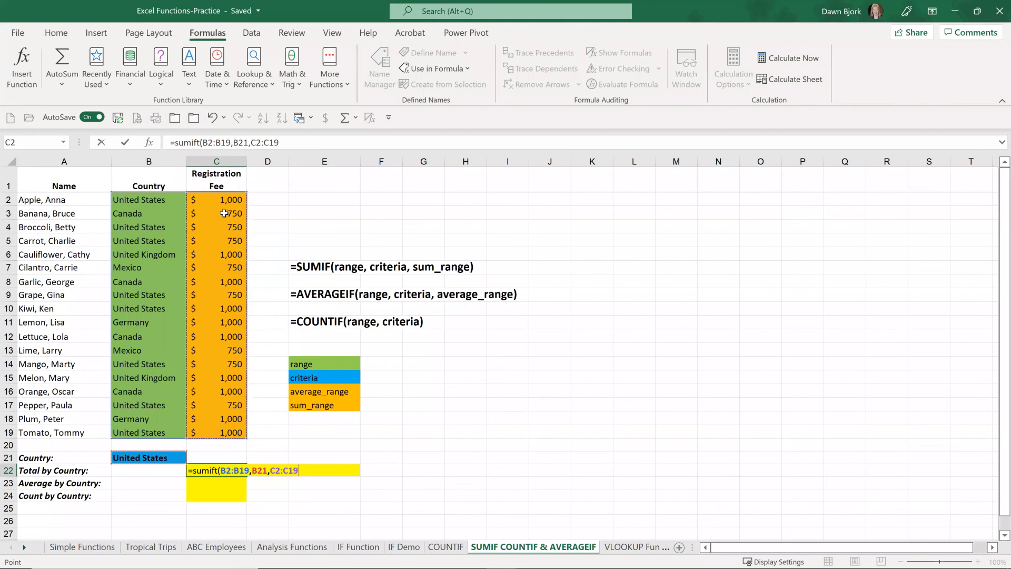
pyautogui.write(')')
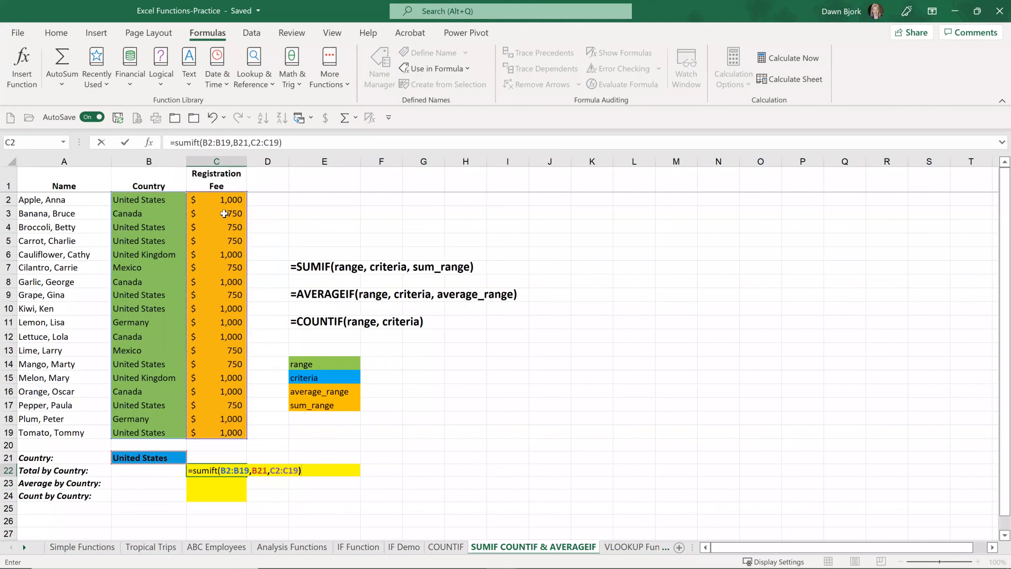
pyautogui.press('Return')
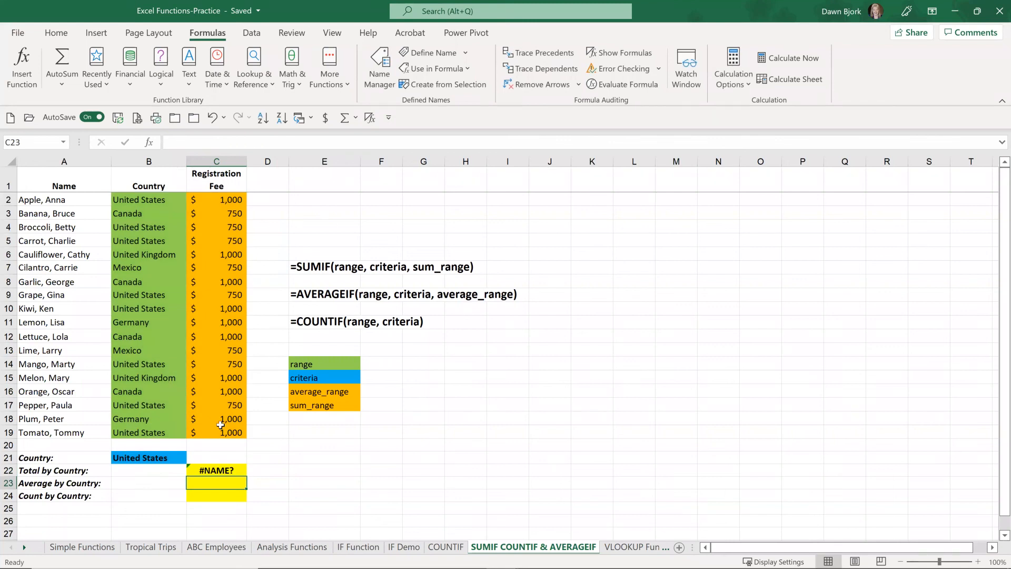
# - Correct the misspelled function name in the C22 formula to sumif
pyautogui.click(208, 470)
pyautogui.doubleClick(209, 470)
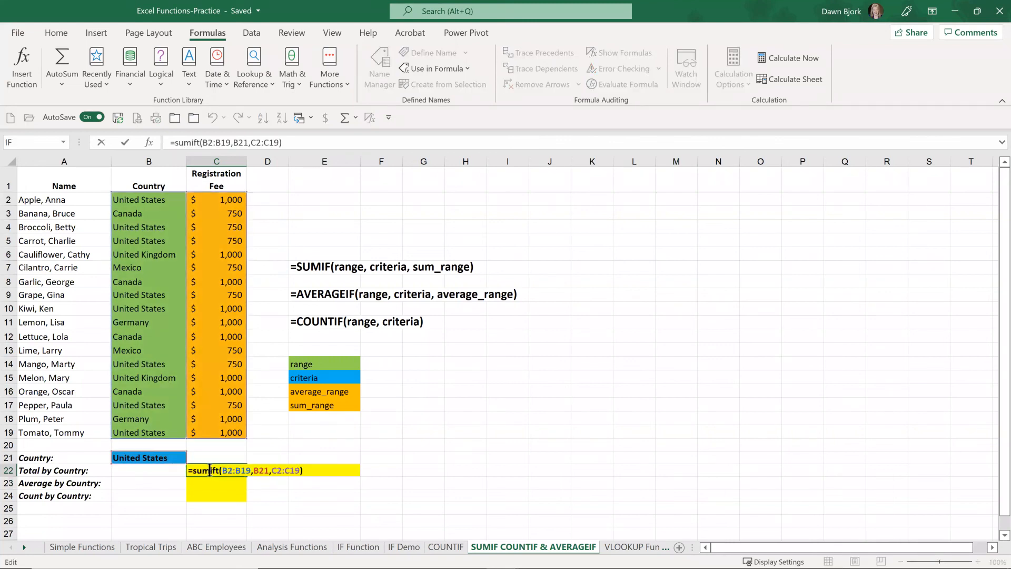
pyautogui.click(219, 469)
pyautogui.press('BackSpace')
pyautogui.press('Return')
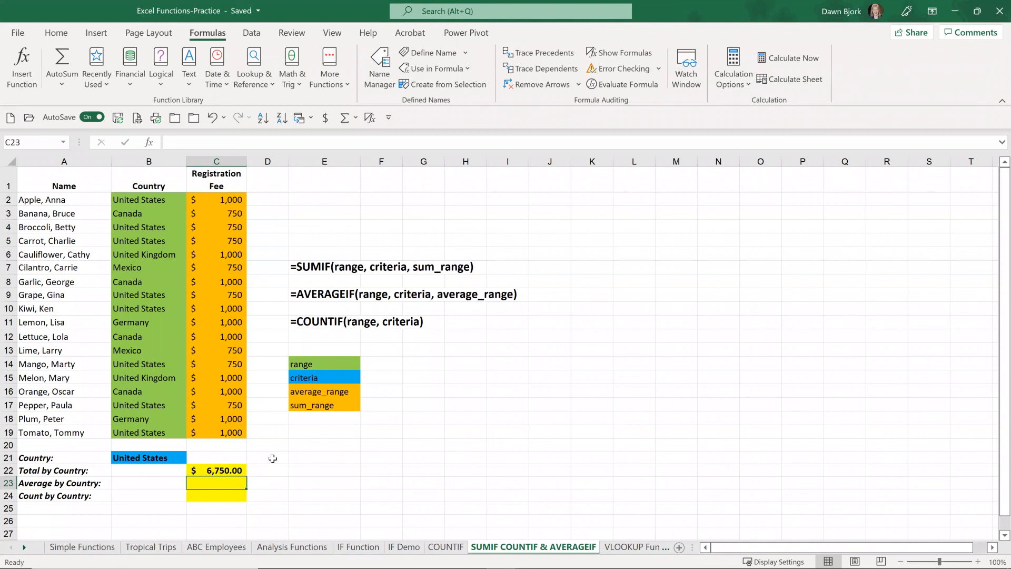
# - Enter =AVERAGEIF(B2:B19,B21,C2:C19) in C23 to average the registration fees for the chosen country
pyautogui.write('=aver')
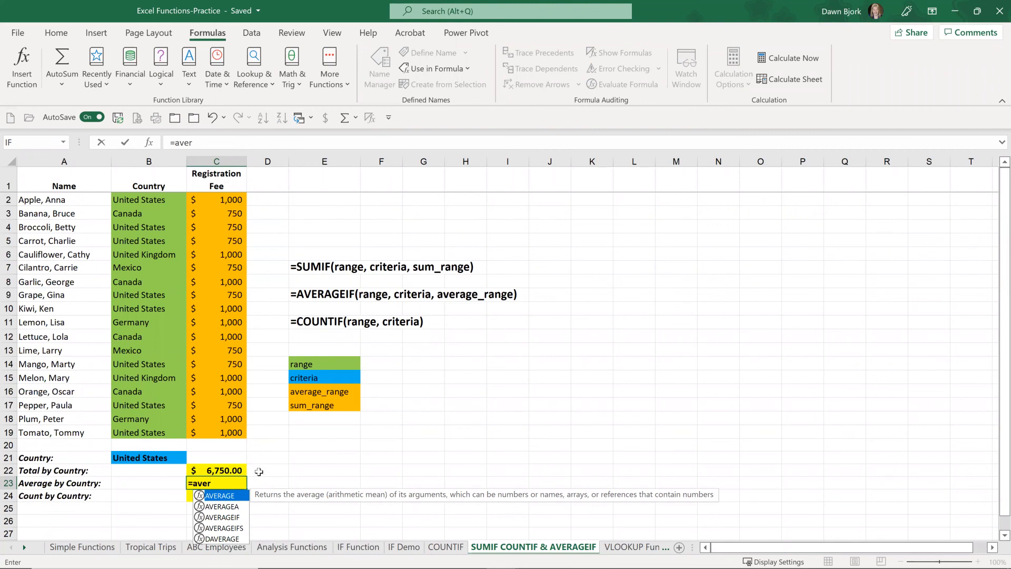
pyautogui.doubleClick(232, 517)
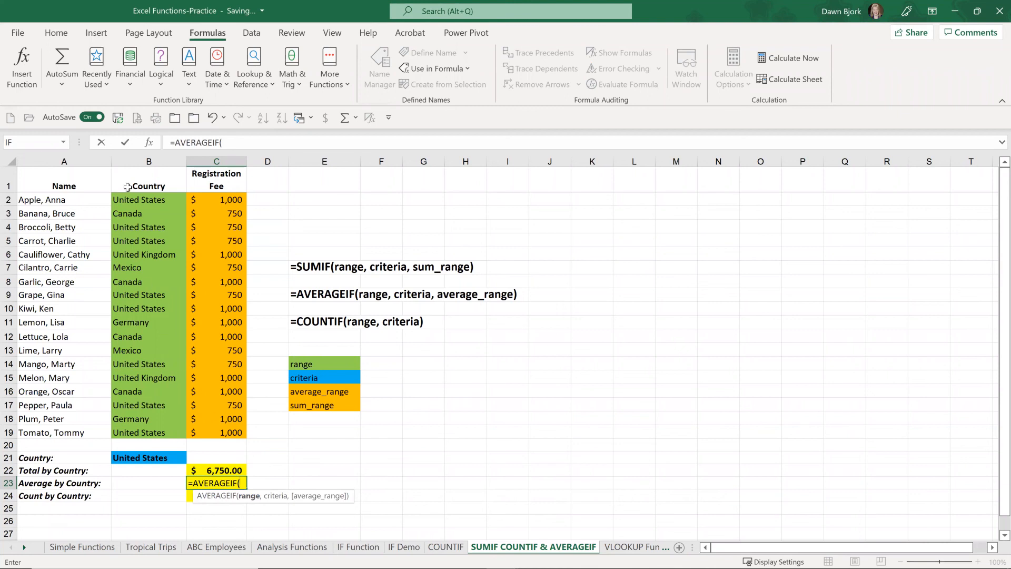
pyautogui.moveTo(141, 198); pyautogui.dragTo(153, 428)
pyautogui.write(',')
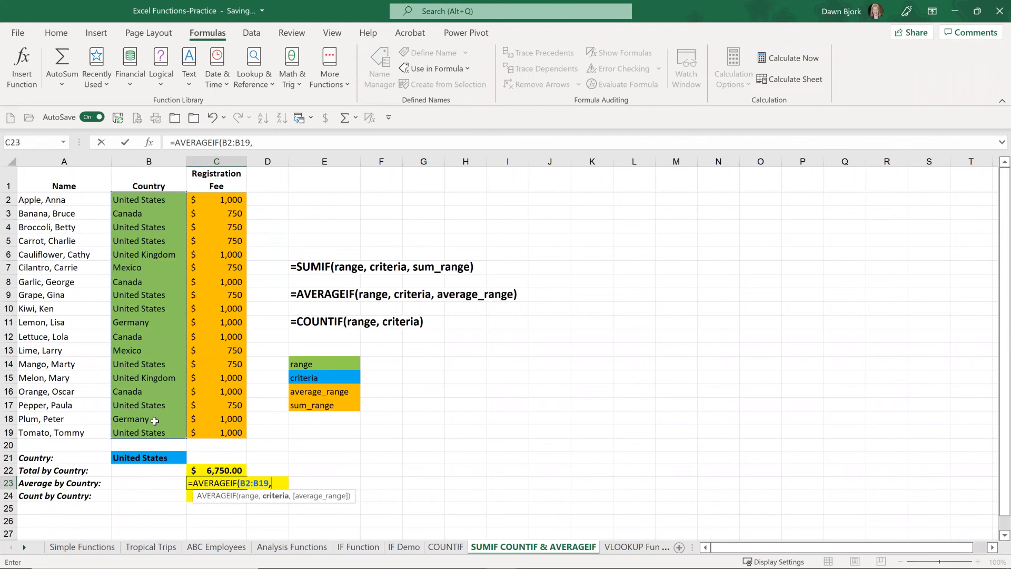
pyautogui.click(158, 458)
pyautogui.write(',')
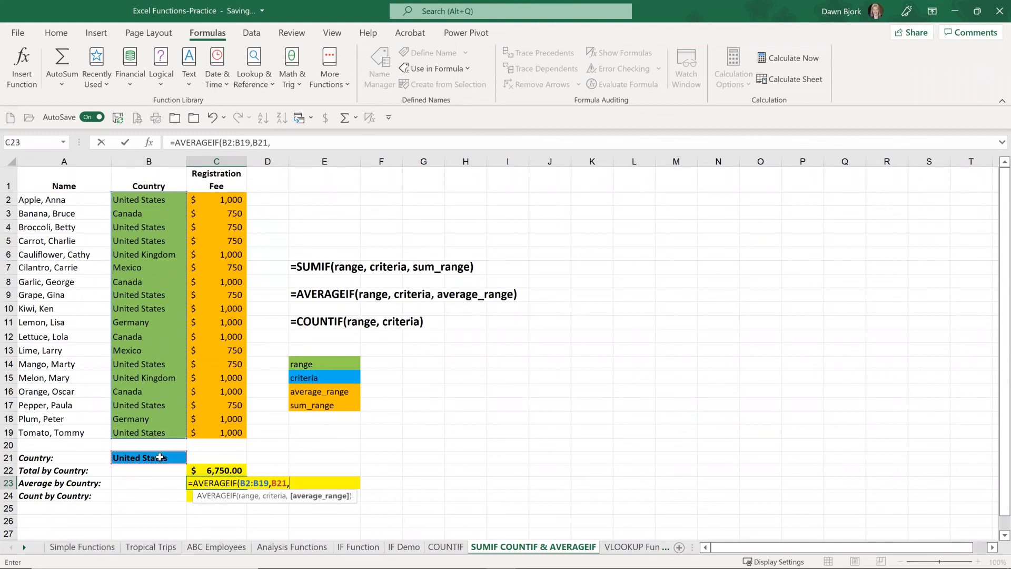
pyautogui.moveTo(230, 204); pyautogui.dragTo(215, 433)
pyautogui.write(')')
pyautogui.press('Return')
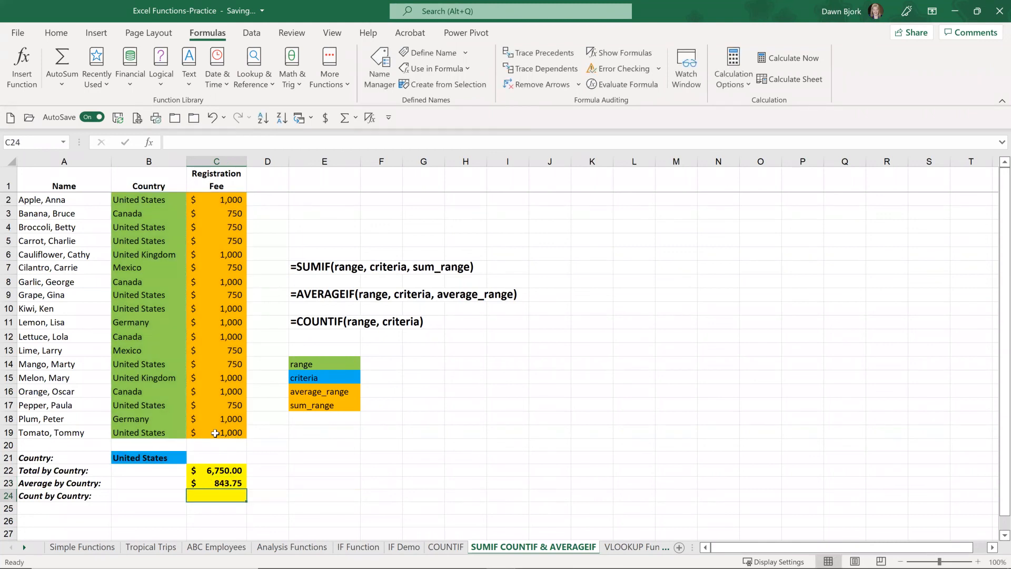
# - Enter =countif(B2:B19,B21) in C24 to count the registrations for the chosen country
pyautogui.write('=coun')
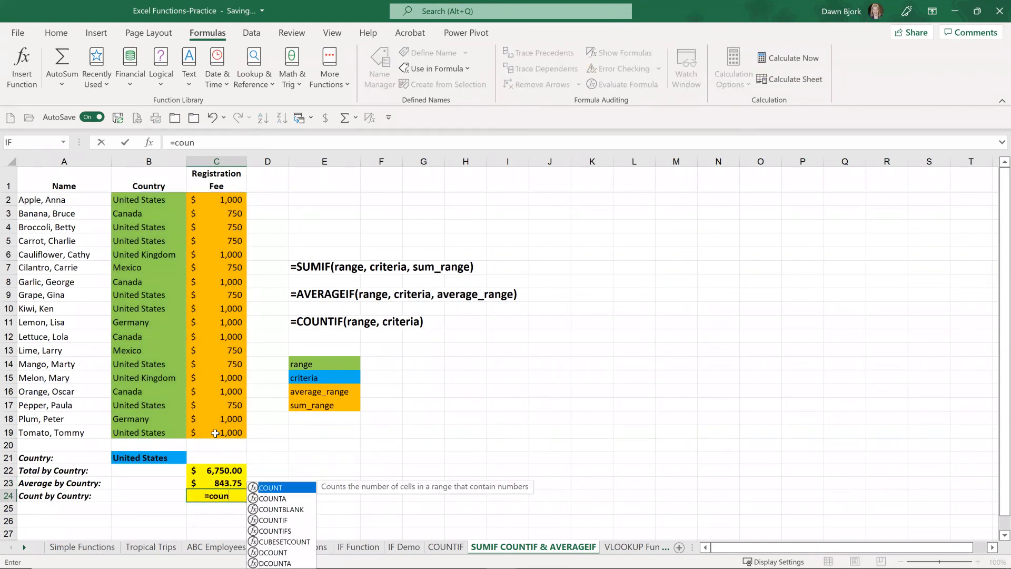
pyautogui.write('tif(')
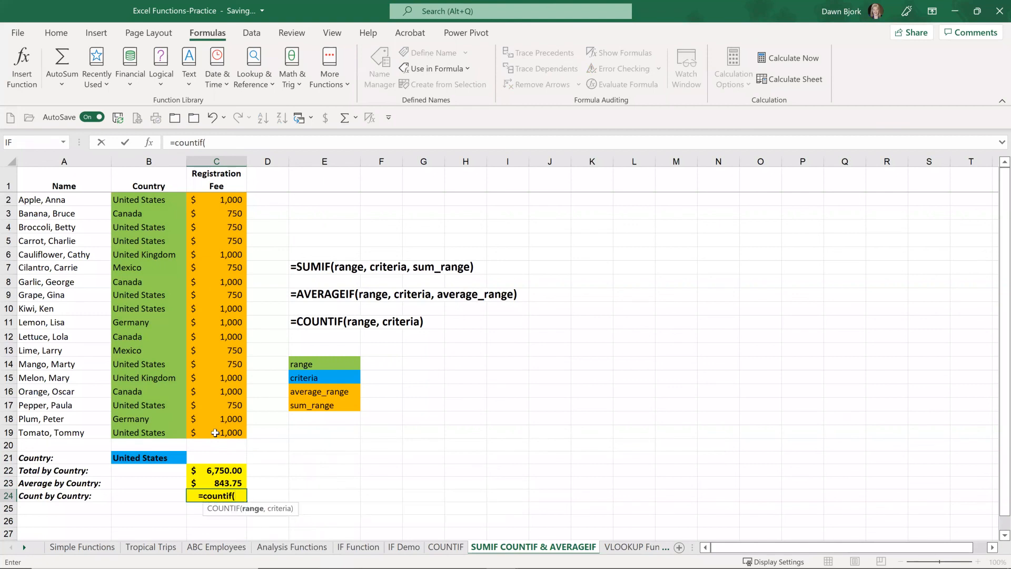
pyautogui.moveTo(147, 196); pyautogui.dragTo(143, 427)
pyautogui.write(',')
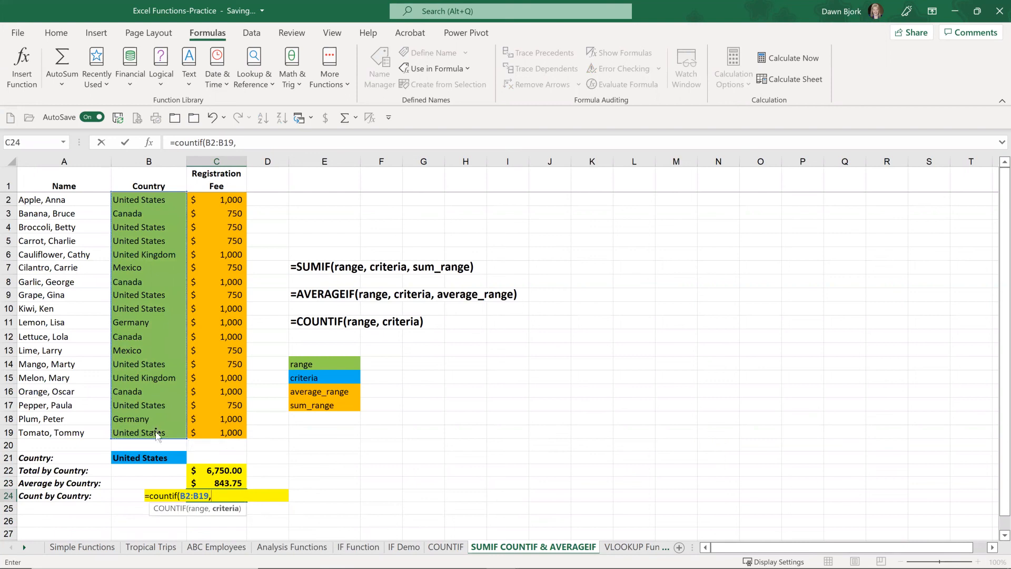
pyautogui.click(159, 459)
pyautogui.write(')')
pyautogui.press('Return')
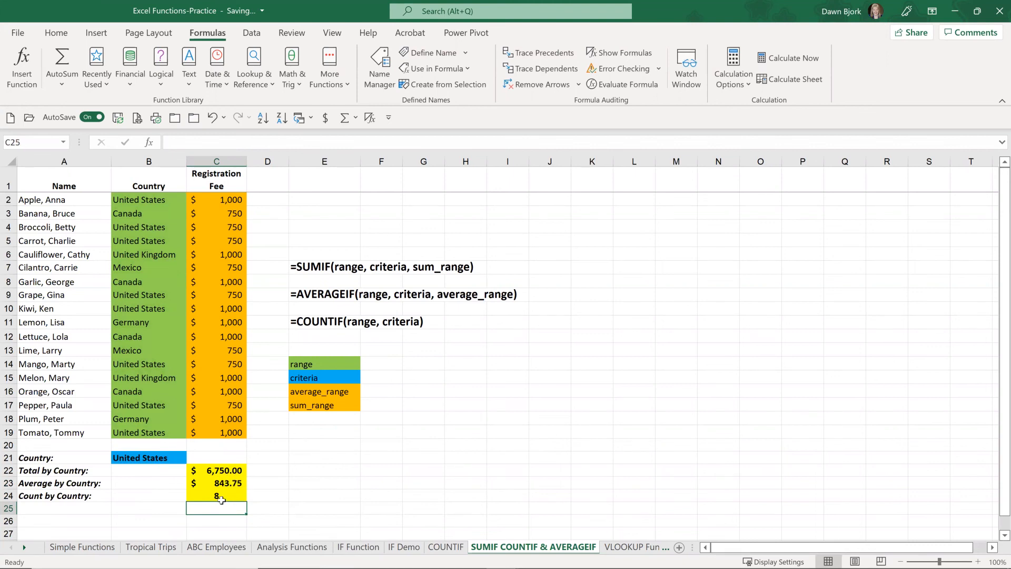
# - Change the country criteria in B21 to Canada to recalculate the total, average and count
pyautogui.click(133, 458)
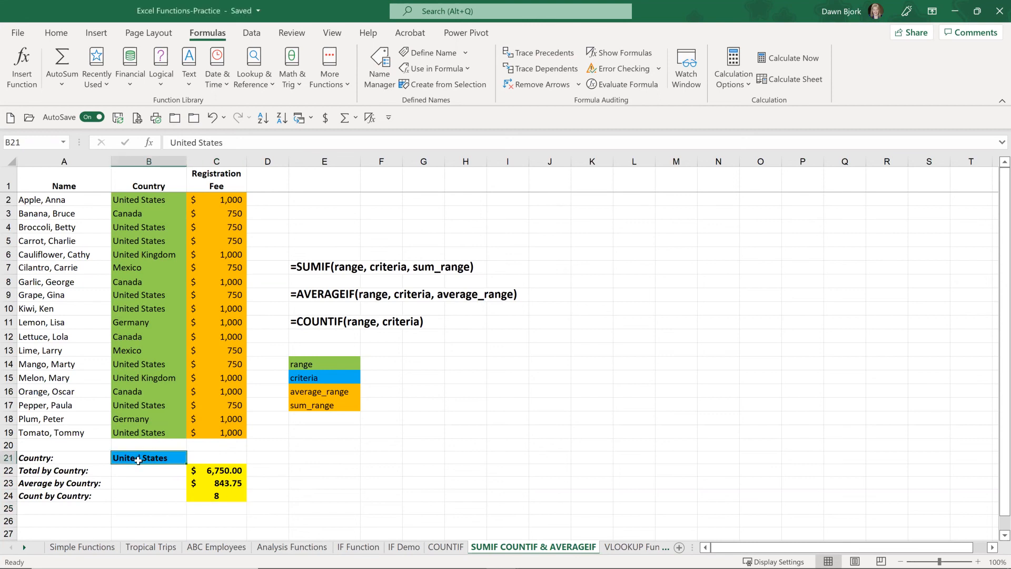
pyautogui.write('Canada')
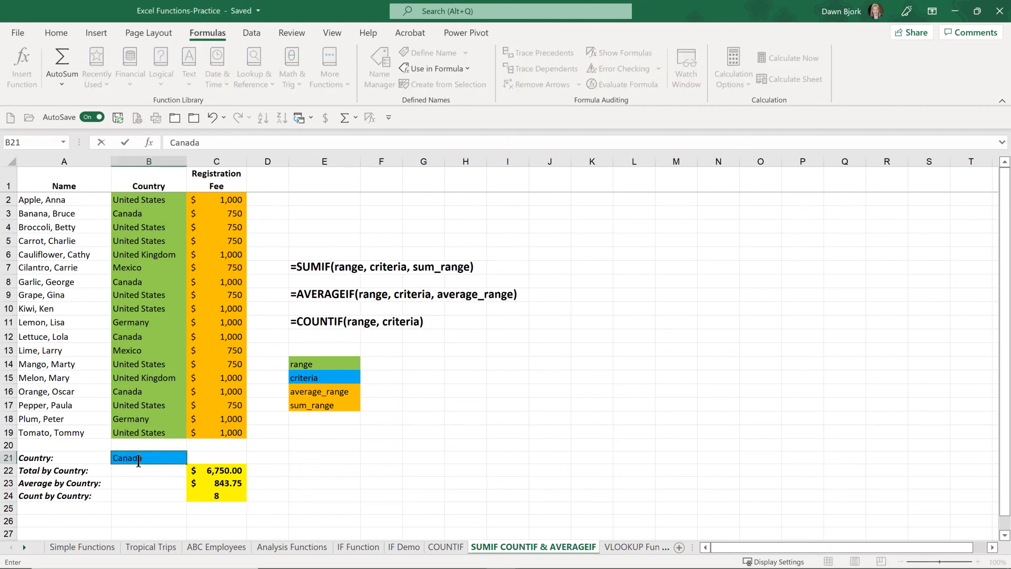
pyautogui.press('Return')
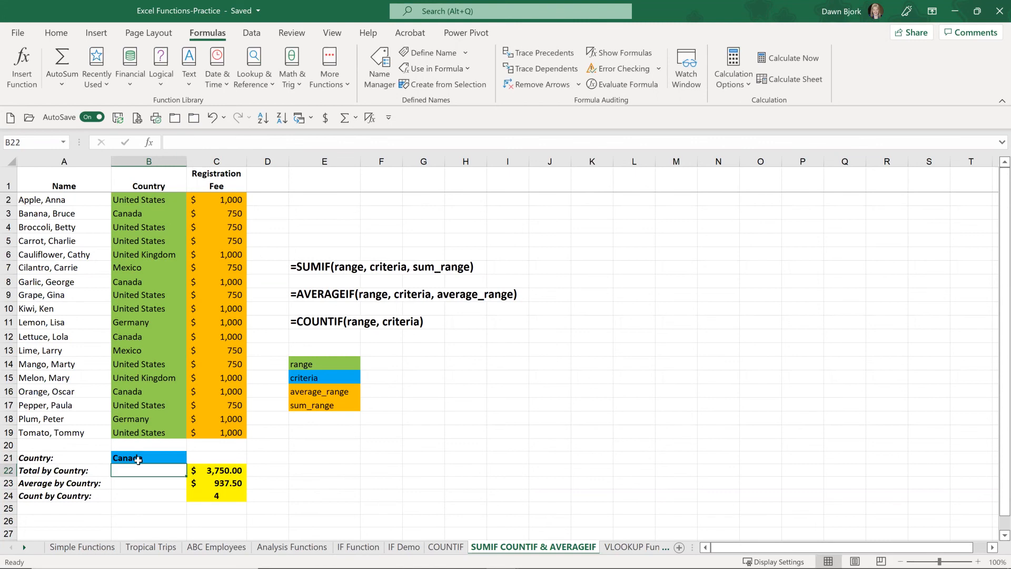
pyautogui.click(138, 459)
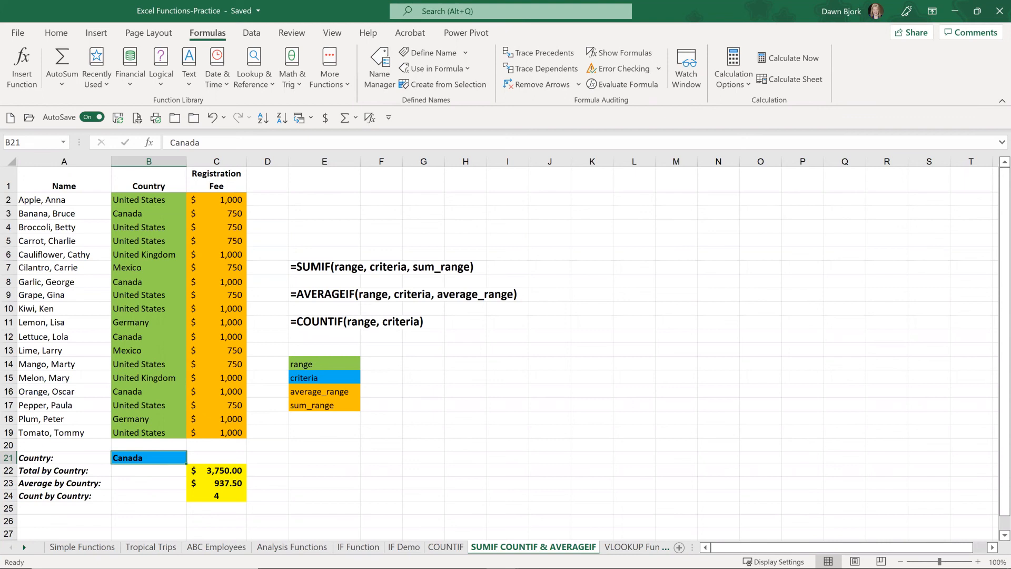
pyautogui.click(524, 309)
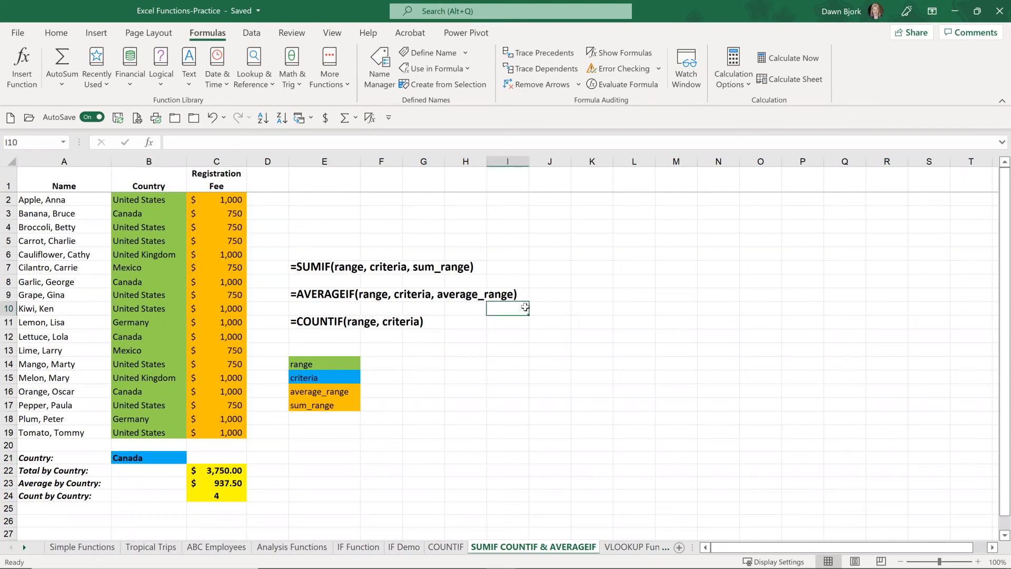
# - Switch to the PowerPoint slide show and advance from Excel Range Names to the Upcoming 2022 Training Schedule slide
pyautogui.hotkey('alt', 'Tab')
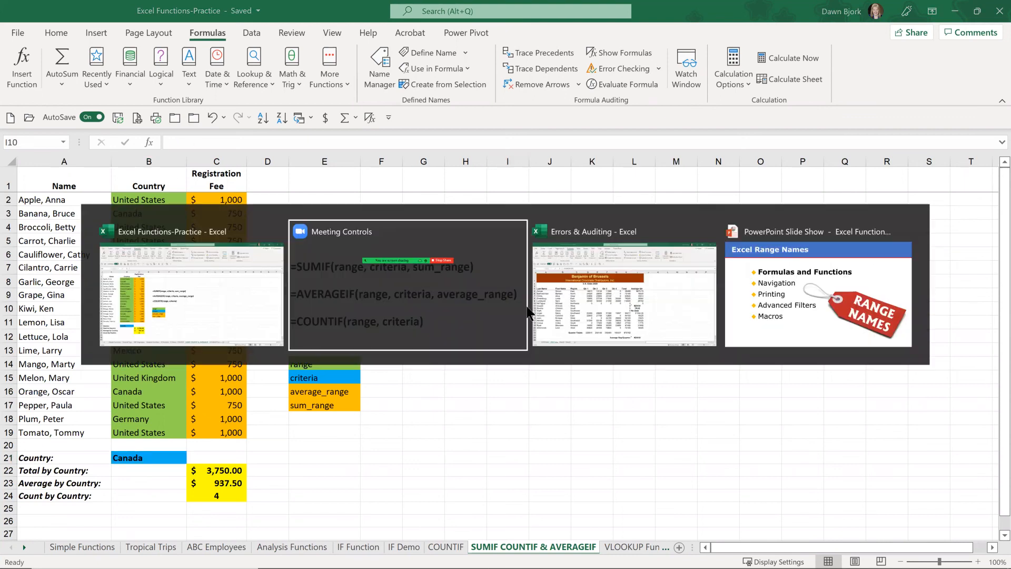
pyautogui.click(800, 280)
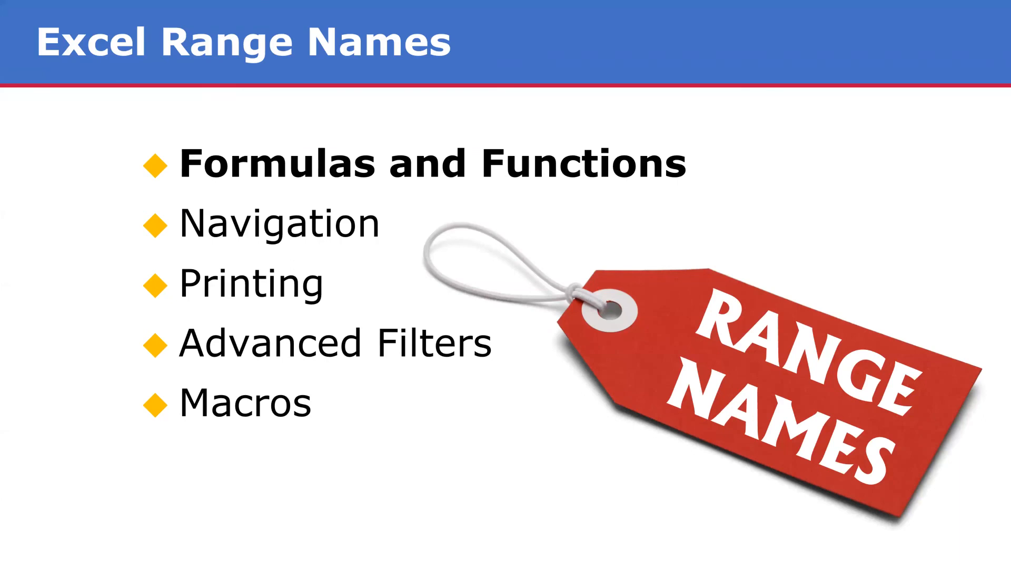
pyautogui.press('Right')
pyautogui.press('Right')
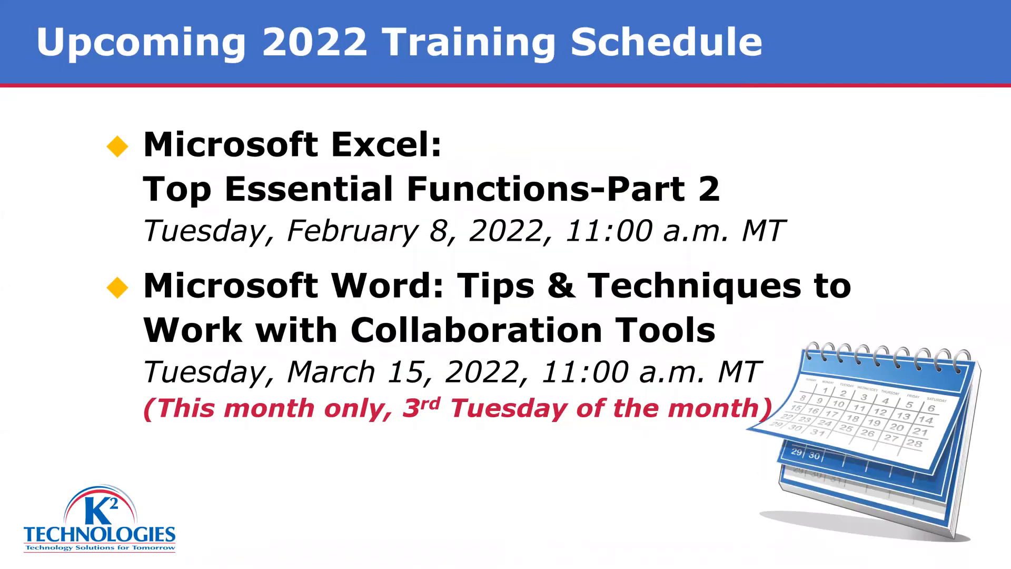